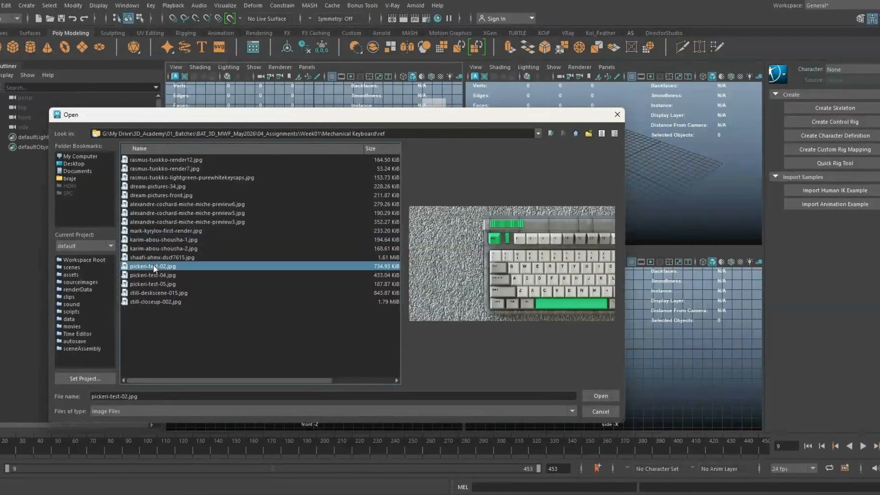
Step: Load rasmus-tuokko-lightgreen-purewhitekeycaps.jpg as an image plane in the top view
left_click(155, 160)
key("Down")
key("Down")
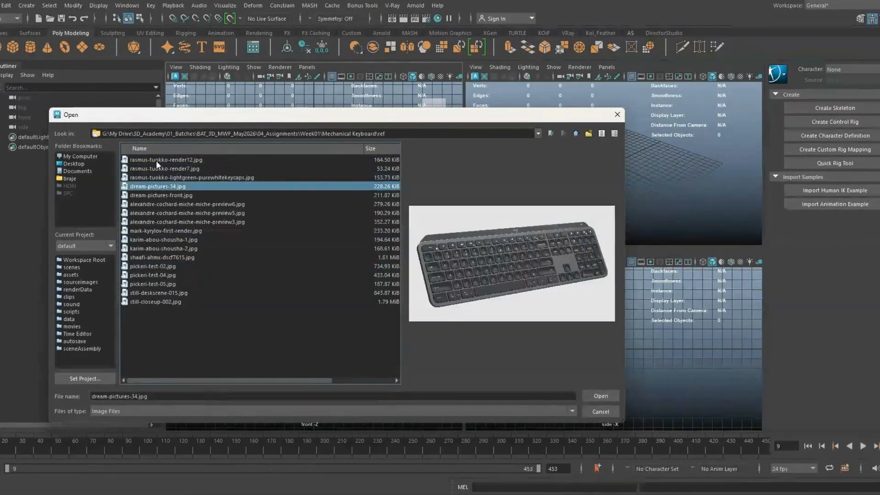
left_click(595, 394)
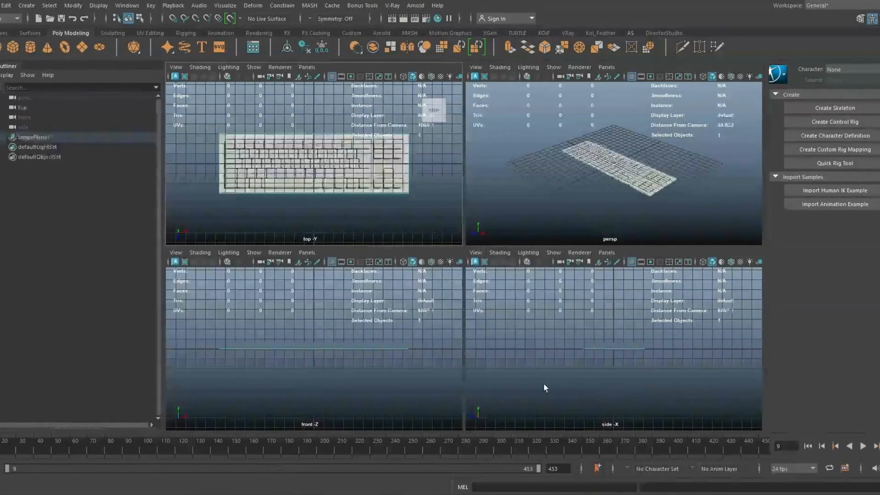
Step: Open rasmus-tuokko-lightgreen-purewhitekeycaps.jpg in the image viewer and examine the keycap shapes up close
left_click(365, 458)
double_click(424, 233)
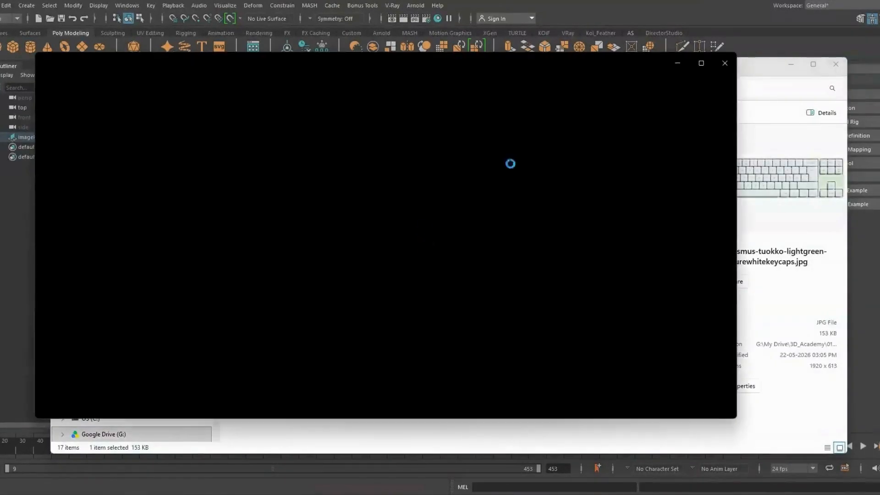
left_click(754, 4)
key("alt+Tab")
scroll(284, 246, "up", 5)
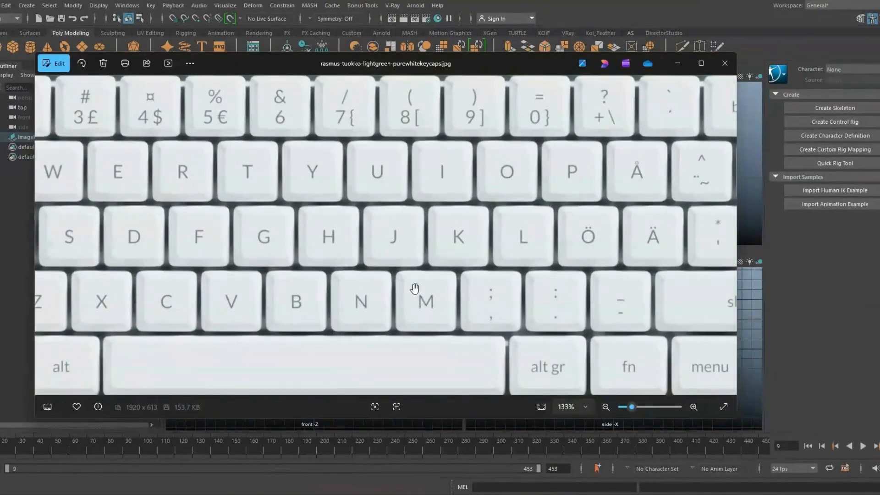
key("alt+Tab")
Step: Maximize the top view on the keyboard image plane, hide its grid and cycle the viewport background colours
key("space")
key("f")
left_click(330, 76)
key("alt+b")
key("alt+b")
key("alt+b")
key("alt+b")
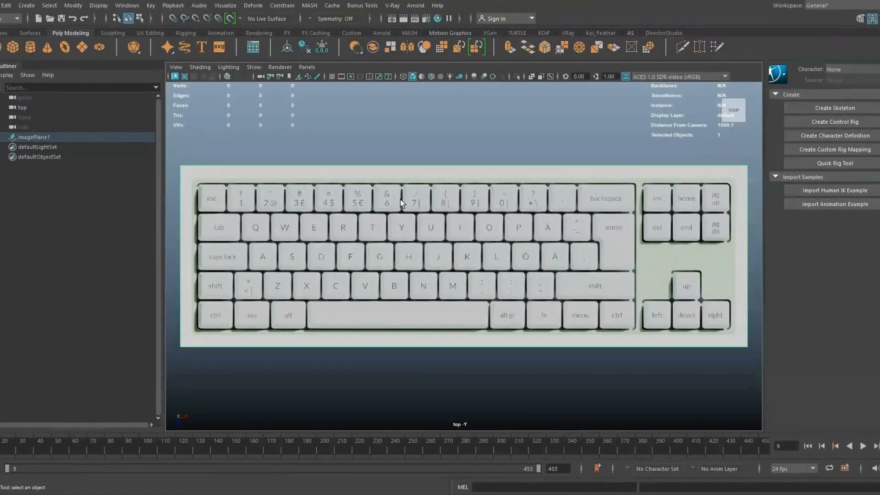
Step: Create a polygon cube, display it in wireframe and move it along X to about -1.88, over the H key
left_click(12, 47)
scroll(494, 255, "up", 5)
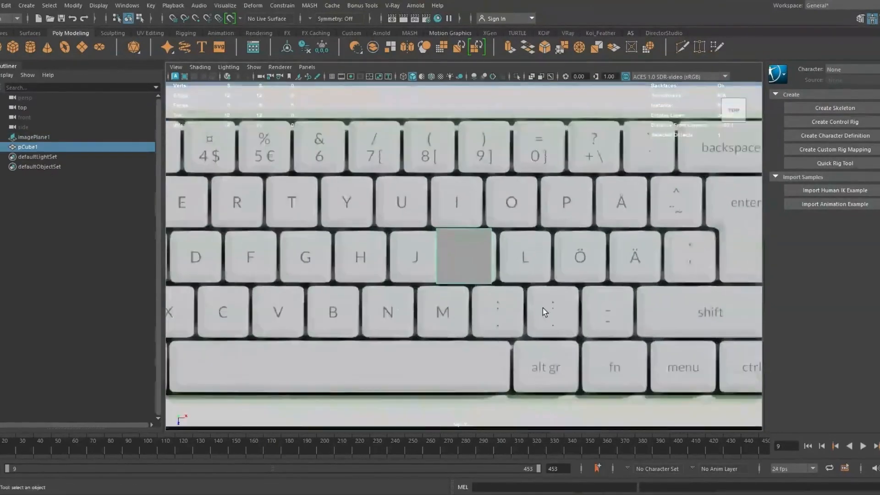
key("4")
scroll(505, 235, "up", 4)
middle_click_drag(428, 300, 417, 281, "alt")
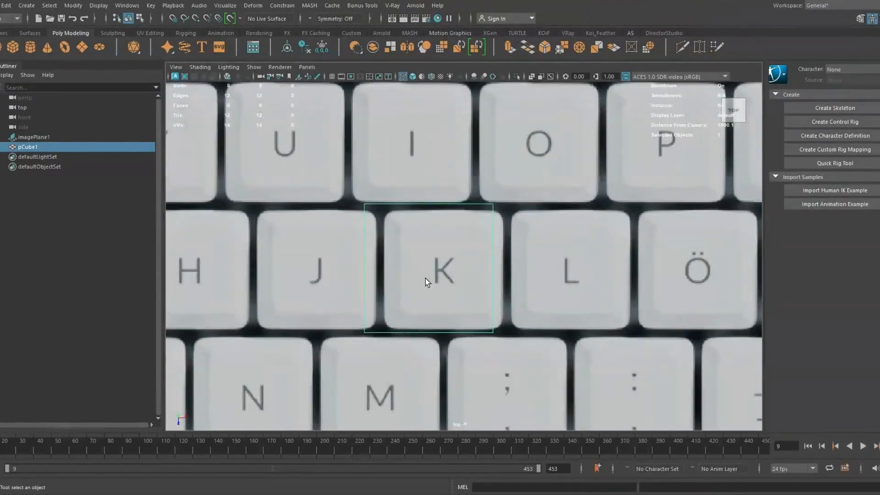
scroll(416, 282, "down", 5)
scroll(552, 281, "up", 5)
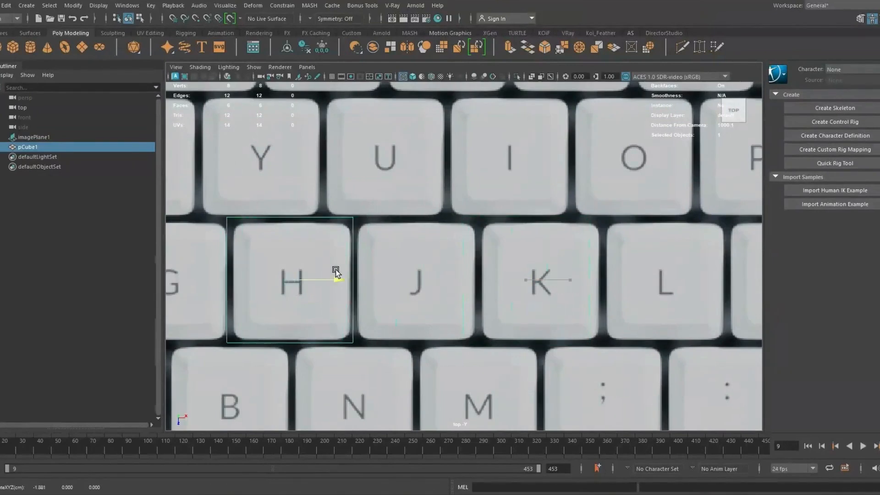
left_click_drag(352, 270, 338, 270)
Step: Scale the cube uniformly to about 0.914 and align it with the outer outline of the H key
scroll(425, 336, "up", 3)
middle_click_drag(426, 336, 503, 349, "alt")
key("r")
middle_click_drag(347, 277, 467, 260, "alt")
scroll(459, 263, "up", 1)
left_click_drag(400, 289, 380, 293)
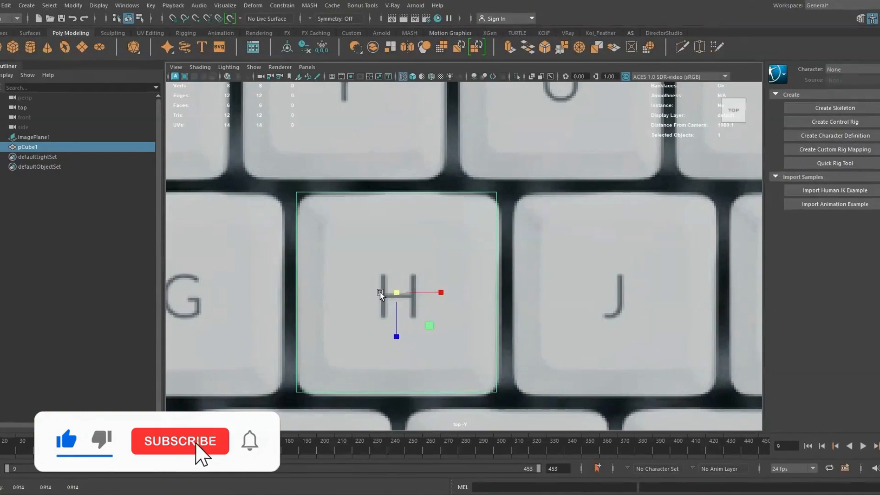
key("w")
left_click_drag(395, 339, 395, 342)
left_click_drag(447, 296, 449, 295)
Step: In the perspective view, flatten the cube to a Y scale of 0.391 and raise it onto the image plane
key("space")
key("space")
key("f")
left_click_drag(394, 284, 527, 207, "alt")
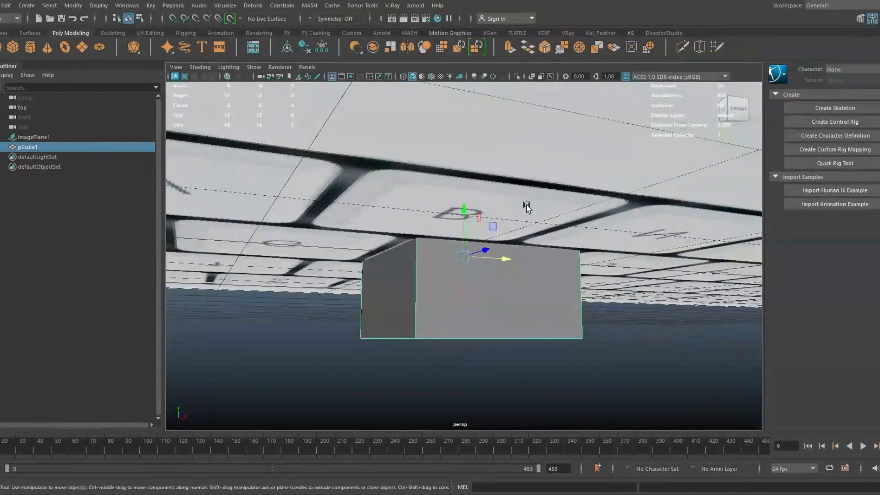
left_click_drag(461, 215, 460, 171)
left_click_drag(390, 207, 323, 202, "alt")
Step: Return to the top view and show the cube's transform values and its polyCube1 creation settings
key("space")
key("space")
middle_click_drag(362, 184, 361, 180, "alt")
left_click(878, 151)
left_click(878, 184)
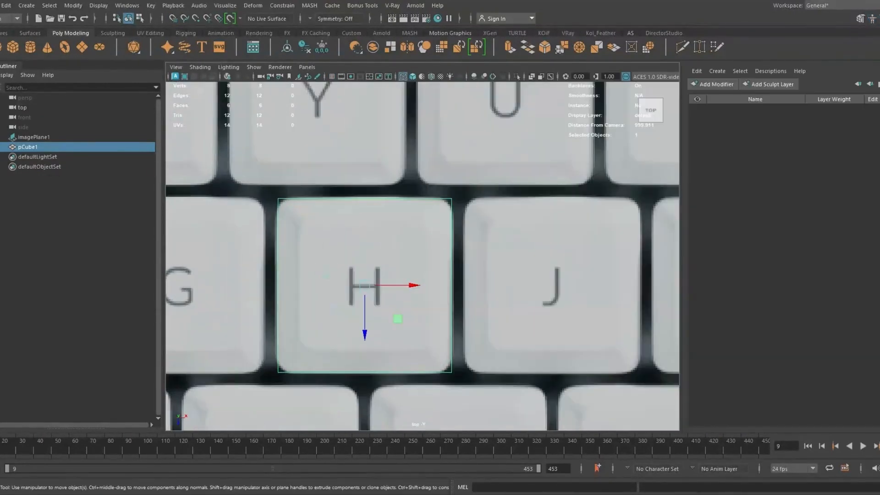
left_click(879, 101)
left_click(788, 199)
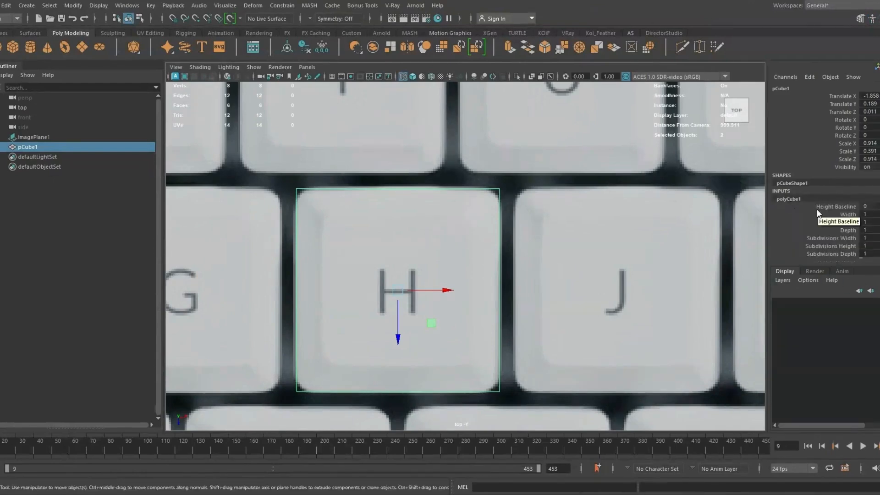
middle_click_drag(377, 242, 372, 239, "alt")
right_click_drag(371, 238, 381, 245, "alt")
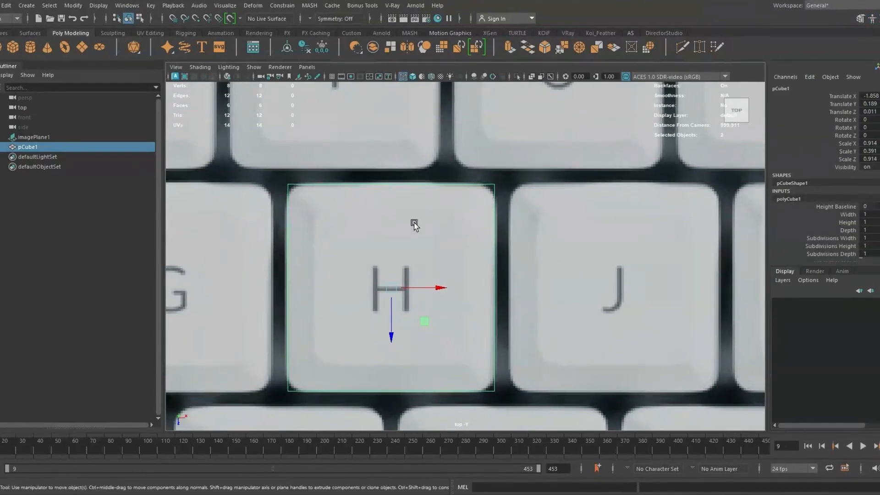
Step: Scale the cube's top face down to about 0.717 to match the inner top area of the H key
key("space")
left_click(582, 149)
key("space")
left_click_drag(584, 160, 610, 158, "alt")
left_click(429, 219)
left_click_drag(430, 218, 420, 225, "alt")
right_click(427, 185)
left_click(427, 212)
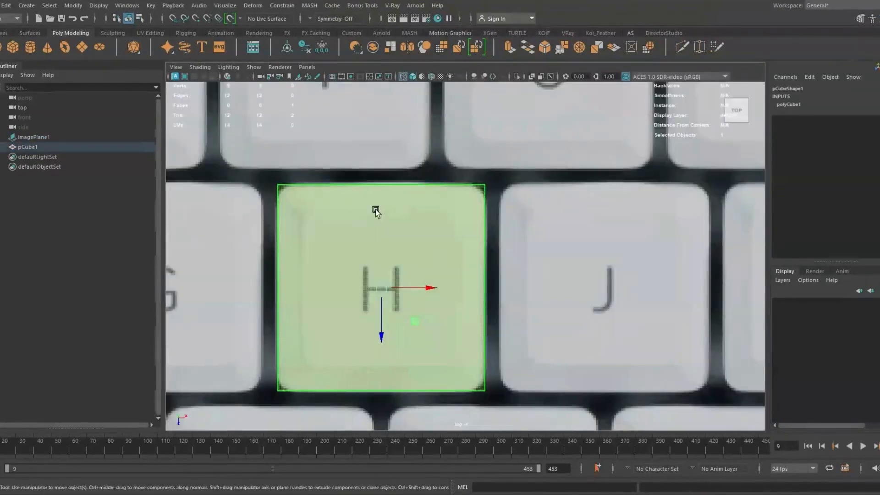
key("r")
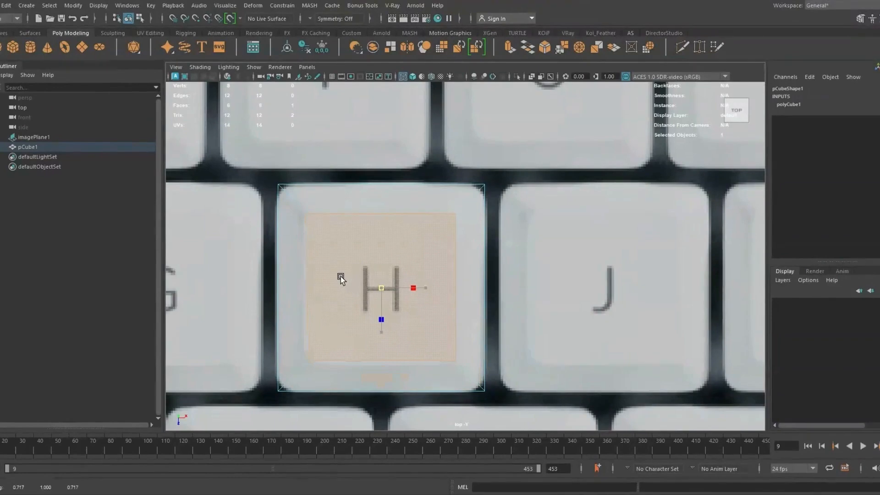
key("ctrl+e")
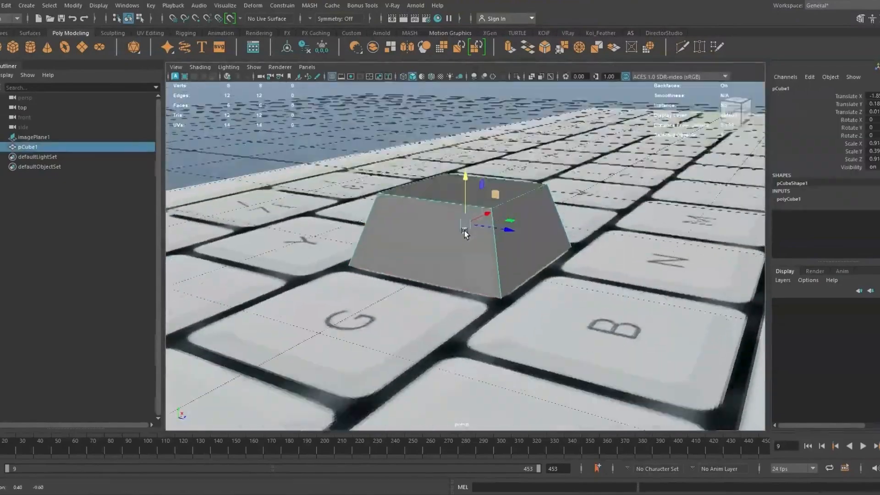
Step: Delete the bottom face of the tapered keycap
right_click(464, 230)
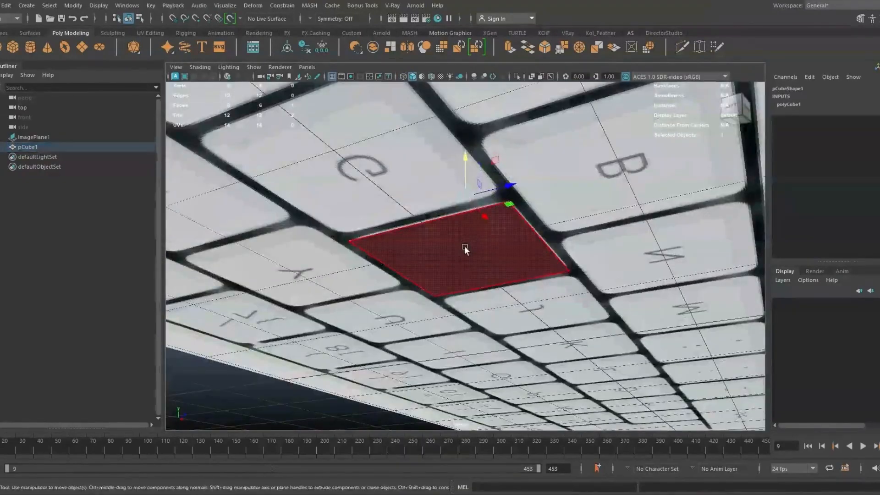
key("ctrl+e")
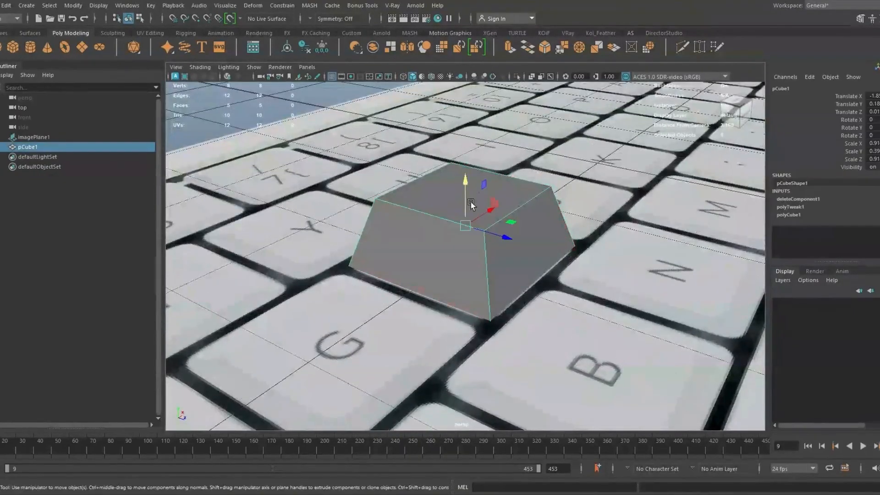
left_click_drag(471, 202, 392, 241, "alt")
key("space")
key("space")
key("space")
key("space")
Step: Bevel the keycap's four slanted corner edges with 2 segments and a fraction of about 0.166
key("F10")
left_click(478, 275)
left_click(567, 221, "shift")
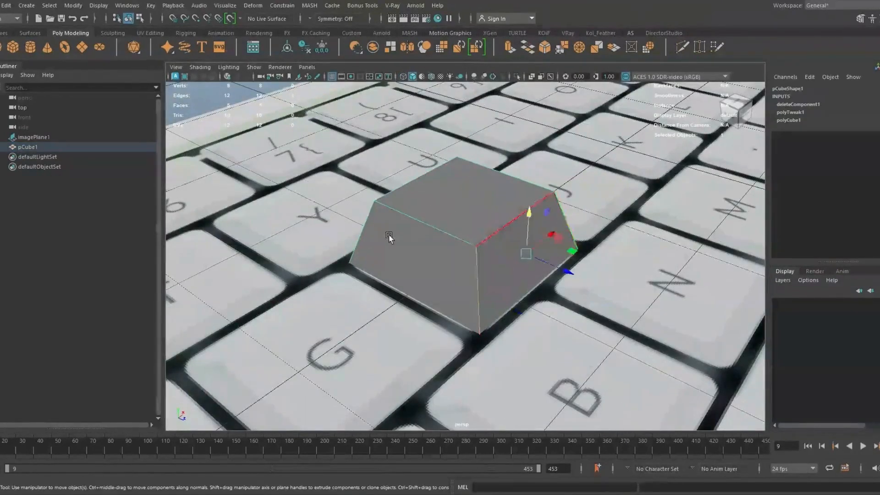
left_click_drag(567, 221, 688, 197, "alt")
left_click(369, 228, "shift")
left_click(518, 266, "shift")
left_click_drag(581, 240, 412, 257, "alt")
key("space")
key("space")
right_click_drag(368, 202, 410, 177, "alt")
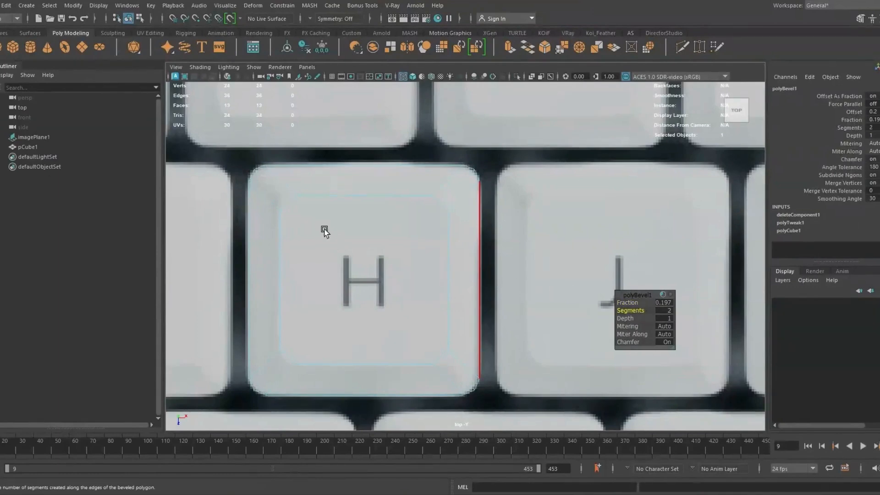
right_click_drag(329, 236, 389, 261, "alt")
middle_click_drag(389, 261, 426, 269, "alt")
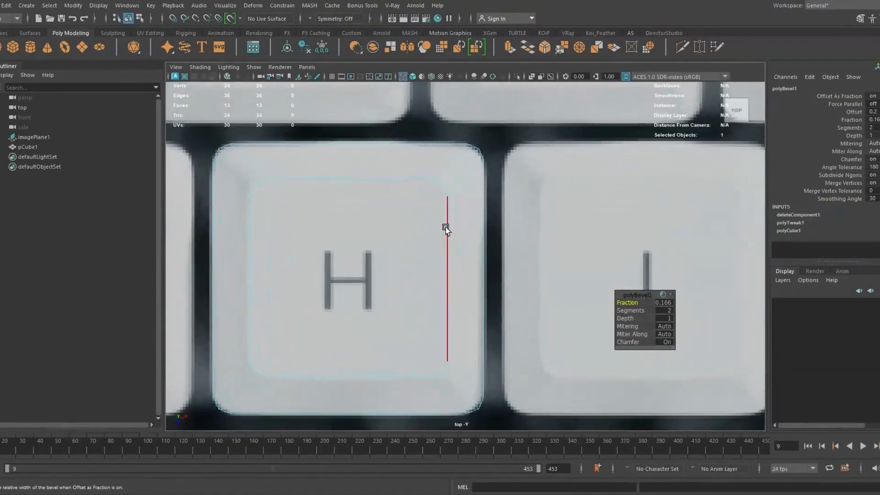
Step: Bevel the border edges of the keycap's top face with 2 segments and a fraction of about 0.295
key("space")
key("space")
left_click_drag(551, 214, 469, 255, "alt")
key("q")
left_click(450, 224)
right_click_drag(450, 224, 499, 242, "alt")
right_click(571, 177, "ctrl")
right_click_drag(571, 176, 573, 121, "ctrl")
left_click_drag(513, 195, 496, 189, "alt")
right_click_drag(496, 189, 551, 188, "shift")
left_click_drag(472, 220, 424, 214, "alt")
key("space")
key("space")
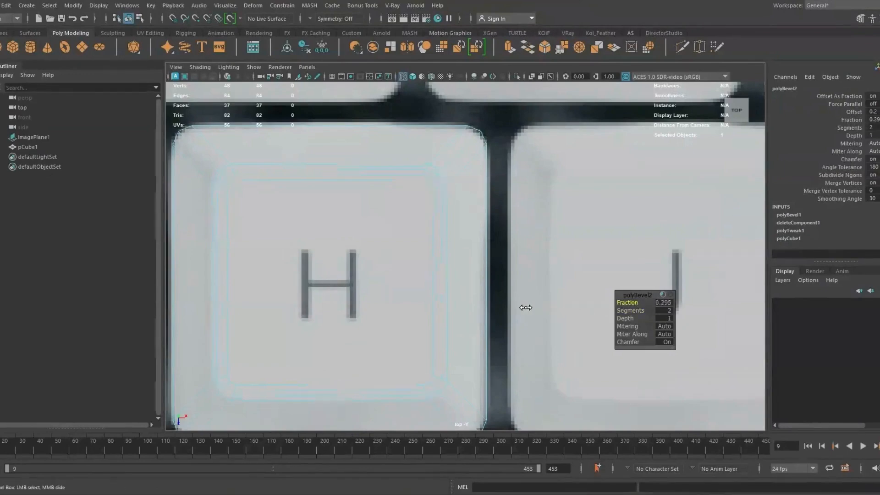
key("w")
Step: Using Multi-Cut, add connecting cuts at the first two rounded corners of the keycap's top face
middle_click_drag(470, 200, 449, 194, "alt")
key("space")
key("space")
right_click_drag(501, 241, 538, 275, "alt")
left_click_drag(538, 275, 413, 202, "alt")
key("F8")
right_click_drag(419, 197, 368, 202, "shift")
left_click_drag(372, 203, 482, 250, "alt")
right_click_drag(482, 250, 481, 275, "alt")
left_click_drag(481, 275, 394, 270, "alt")
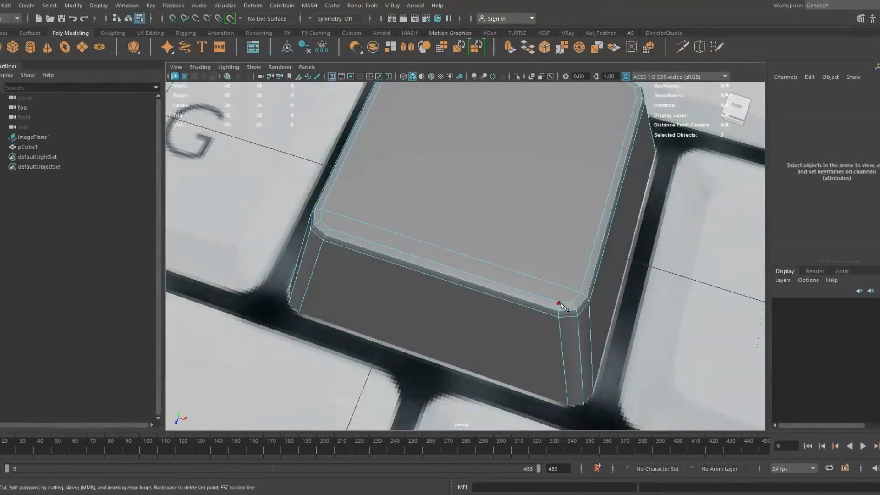
left_click(558, 302)
middle_click_drag(618, 130, 566, 257, "alt")
left_click_drag(566, 257, 470, 273, "alt")
right_click_drag(470, 273, 454, 344, "alt")
left_click(432, 374)
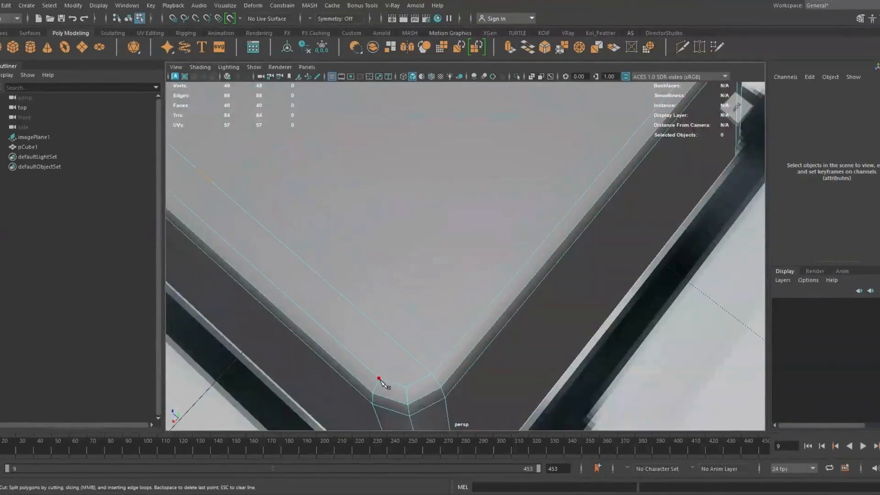
left_click(380, 379)
Step: Add matching connecting cuts at the remaining two corners of the top face and finish Multi-Cut
left_click_drag(582, 307, 501, 314, "alt")
middle_click_drag(501, 315, 424, 348, "alt")
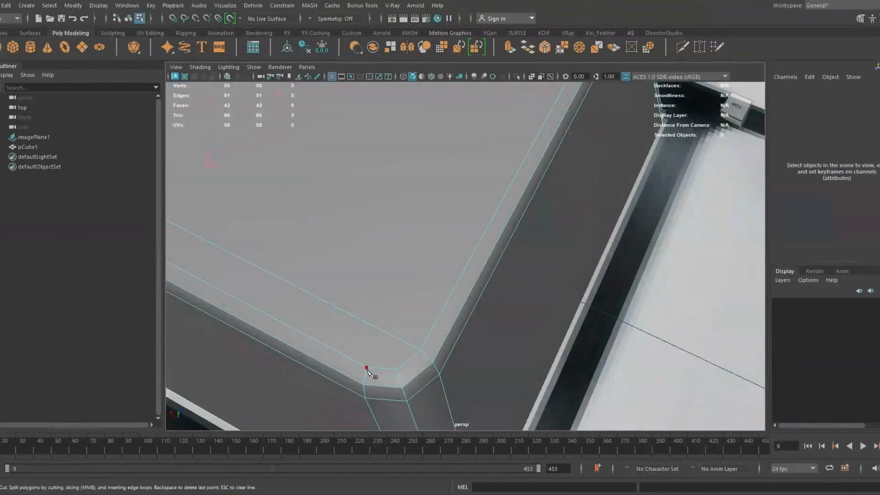
left_click(367, 367)
right_click_drag(610, 330, 564, 295, "alt")
left_click_drag(564, 295, 463, 330, "alt")
right_click_drag(462, 330, 488, 387, "alt")
left_click(448, 371)
left_click_drag(513, 339, 582, 285, "alt")
right_click_drag(581, 284, 475, 224, "alt")
right_click(475, 226)
left_click_drag(454, 252, 499, 284, "alt")
key("w")
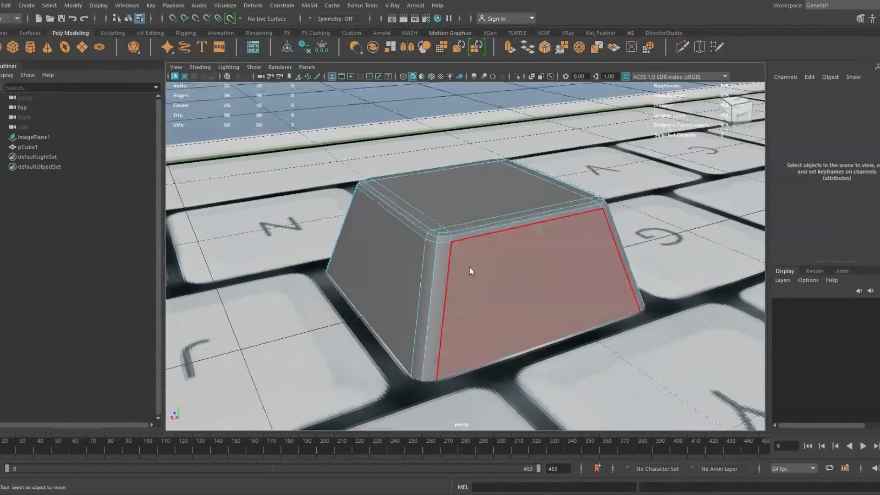
Step: Isolate the keycap and insert a supporting edge loop around its sides close to the bottom edge
key("F8")
left_click(517, 77)
left_click_drag(471, 242, 447, 190, "alt")
right_click_drag(447, 189, 389, 200, "shift")
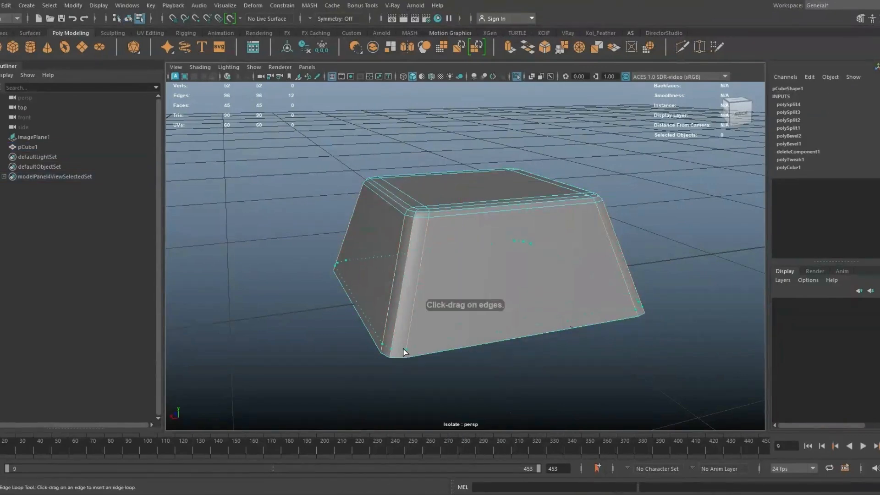
left_click_drag(403, 348, 404, 350)
key("w")
key("F8")
Step: Preview the keycap in smooth mesh display and restore its unsmoothed display
left_click_drag(437, 135, 460, 202, "alt")
key("3")
left_click(435, 157)
left_click(463, 233)
key("1")
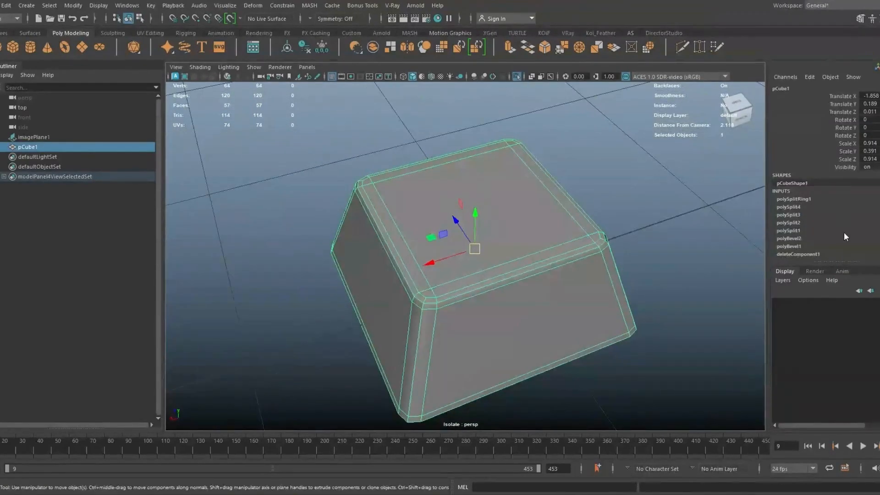
Step: Delete the keycap's construction history and check its fit over the H key in the top view
scroll(779, 220, "down", 2)
left_click(7, 5)
mouse_move(45, 127)
left_click(153, 123)
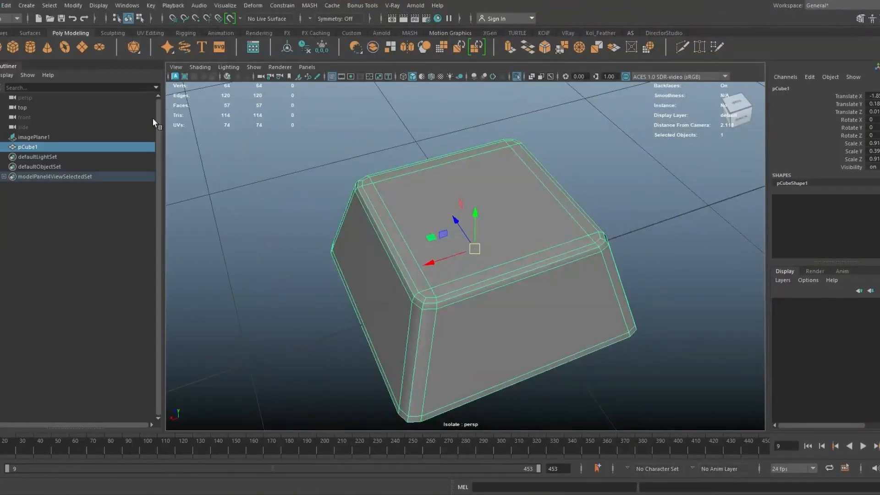
key("space")
key("space")
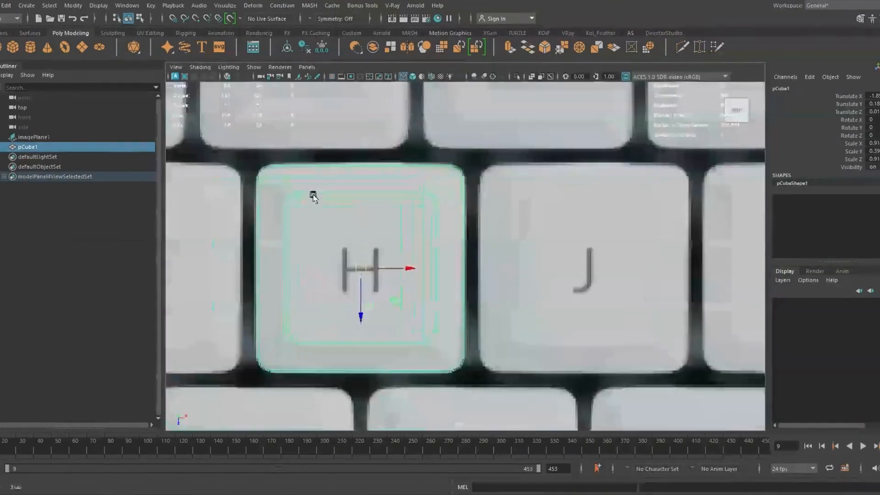
key("space")
key("space")
Step: Create a Phong material in Hypershade, name it greyMat and assign it to the keycap
left_click(437, 18)
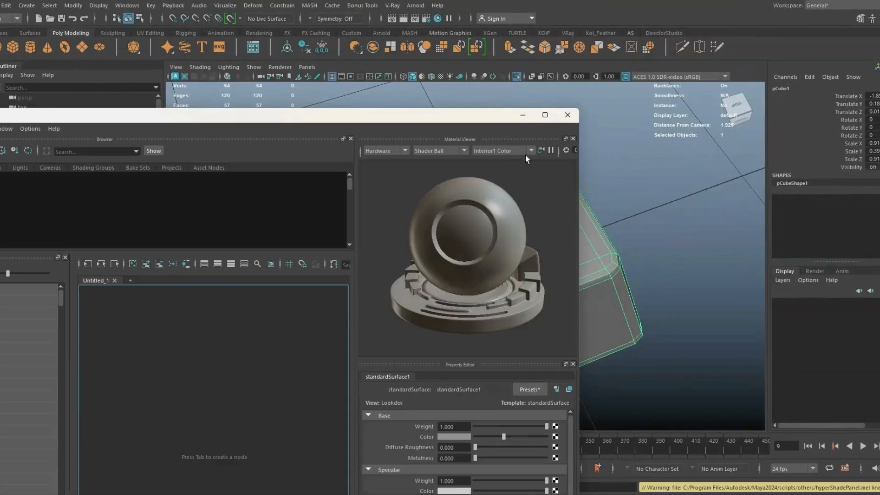
left_click(306, 328)
key("Tab")
type("pho")
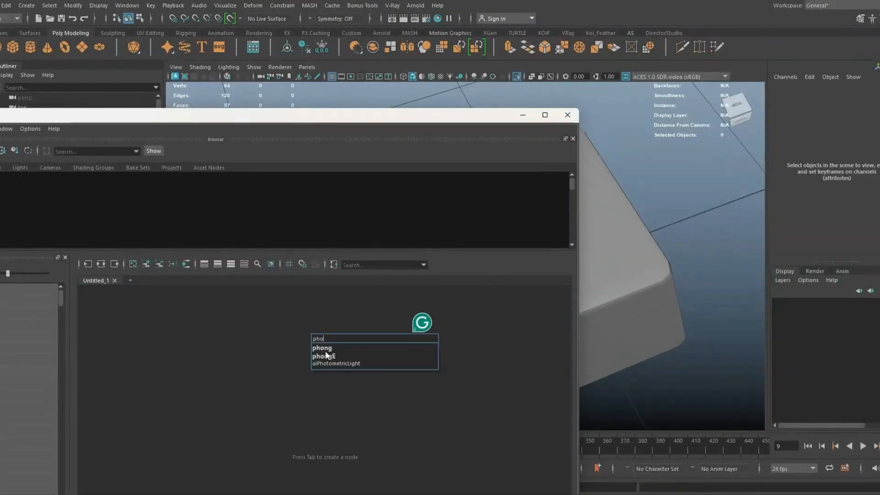
key("Return")
double_click(326, 328)
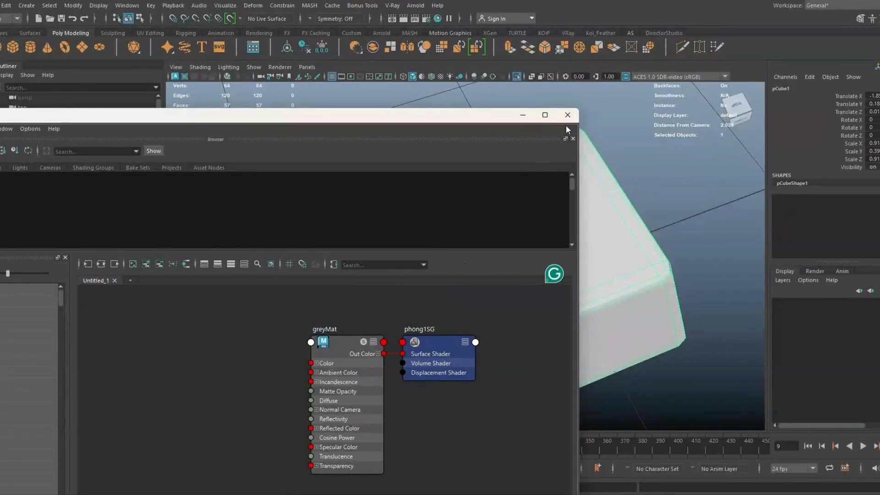
left_click(567, 115)
Step: Open the greyMat material attributes and darken its colour to a dark grey
left_click_drag(502, 231, 512, 211, "alt")
middle_click_drag(512, 211, 395, 212, "alt")
key("ctrl+a")
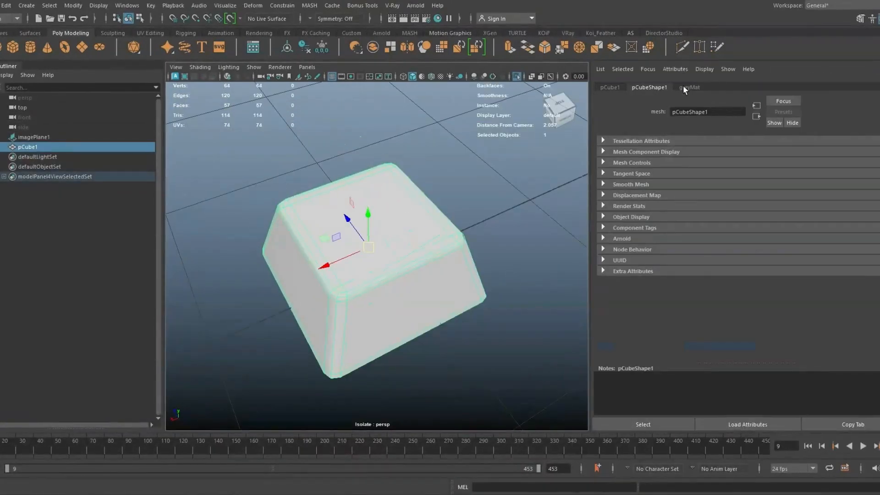
left_click(687, 87)
left_click_drag(726, 198, 735, 199)
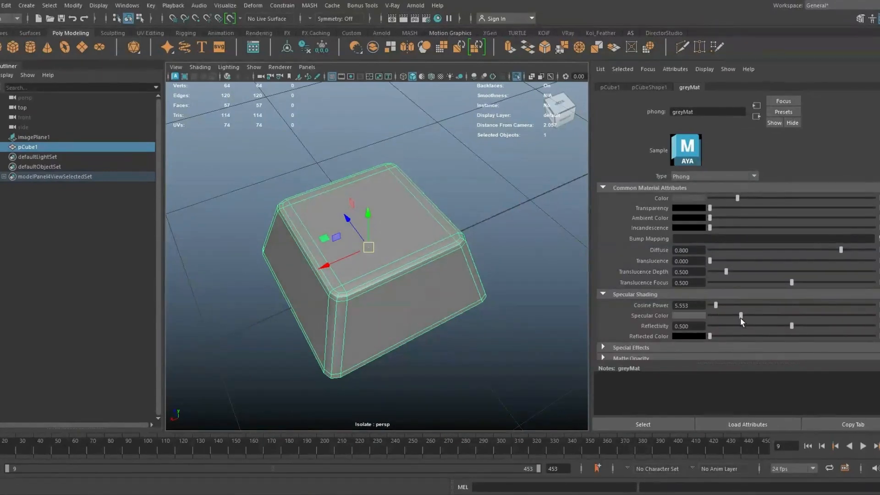
Step: Brighten the specular colour of greyMat and inspect the keycap's highlights with smooth mesh display switched on and off
left_click(523, 165)
left_click_drag(458, 244, 467, 268, "alt")
left_click(395, 218)
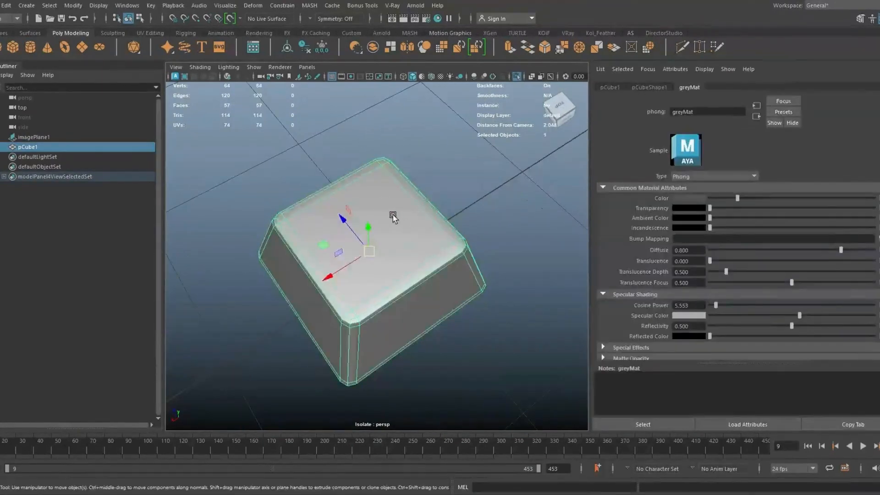
key("ctrl+a")
key("3")
left_click(638, 207)
left_click_drag(637, 207, 571, 235, "alt")
left_click(540, 237)
key("1")
Step: Try smoothing the keycap's mesh with 2 divisions
right_click_drag(525, 168, 514, 222, "shift")
left_click(595, 130)
left_click_drag(595, 130, 470, 234, "alt")
left_click(470, 235)
key("t")
left_click_drag(638, 302, 651, 301)
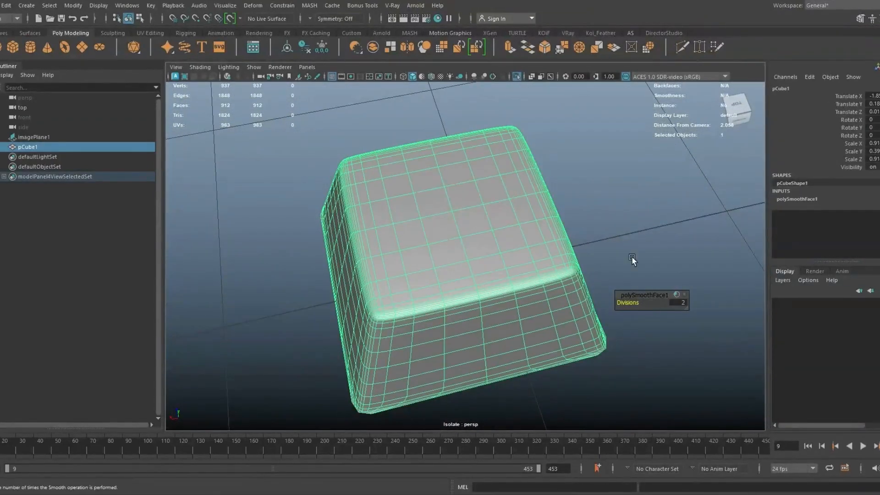
Step: Inspect the smoothed keycap's bottom corner and undo the smoothing
left_click(620, 219)
left_click_drag(620, 219, 467, 239, "alt")
middle_click_drag(467, 239, 544, 195, "alt")
right_click_drag(544, 196, 573, 275, "alt")
middle_click_drag(573, 275, 512, 321, "alt")
key("ctrl+z")
key("ctrl+z")
key("ctrl+z")
key("ctrl+z")
key("ctrl+z")
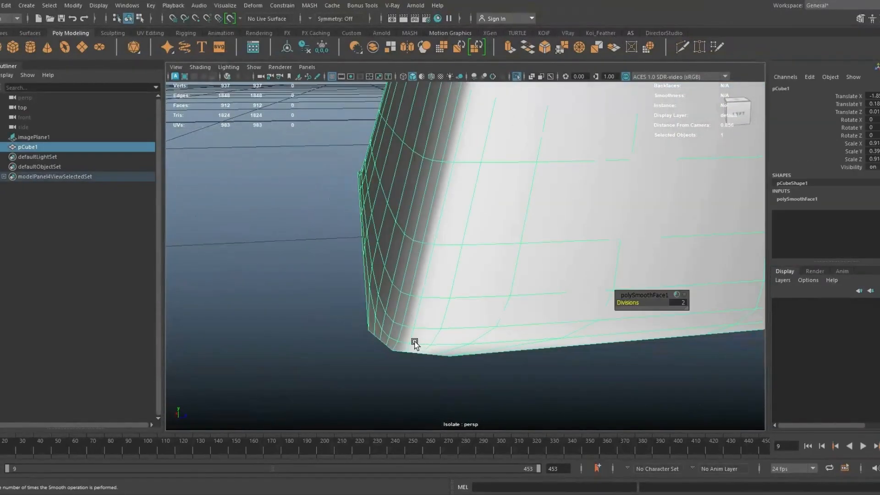
Step: Extrude the border edge loop around the keycap's open bottom inward to form a lip
left_click_drag(414, 342, 432, 252, "alt")
right_click_drag(433, 252, 433, 225)
double_click(426, 307)
left_click_drag(410, 323, 408, 317, "alt")
right_click_drag(408, 316, 365, 247, "alt")
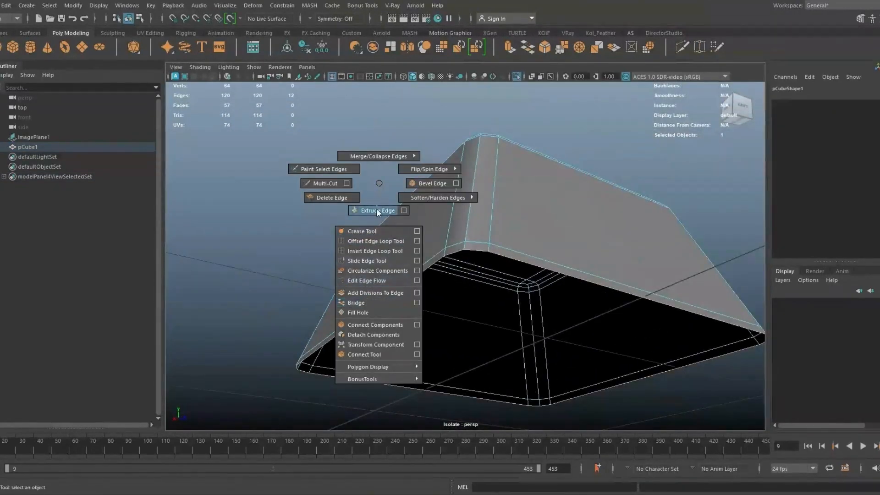
right_click_drag(376, 203, 377, 209, "shift")
left_click_drag(508, 293, 448, 315, "alt")
left_click_drag(616, 278, 596, 285)
Step: Try beveling the keycap's bottom outer edge loop with 2 segments and undo the bevel
left_click_drag(419, 215, 436, 234, "alt")
key("q")
double_click(467, 278)
key("ctrl+b")
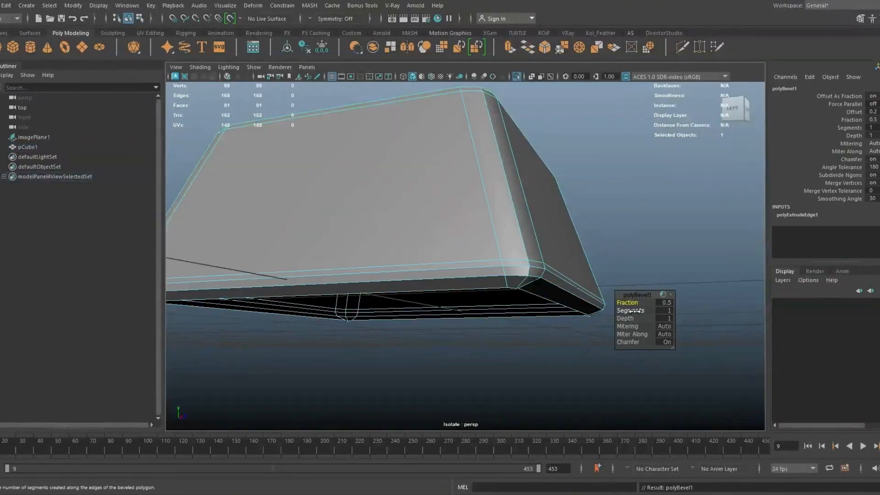
left_click_drag(645, 311, 662, 307)
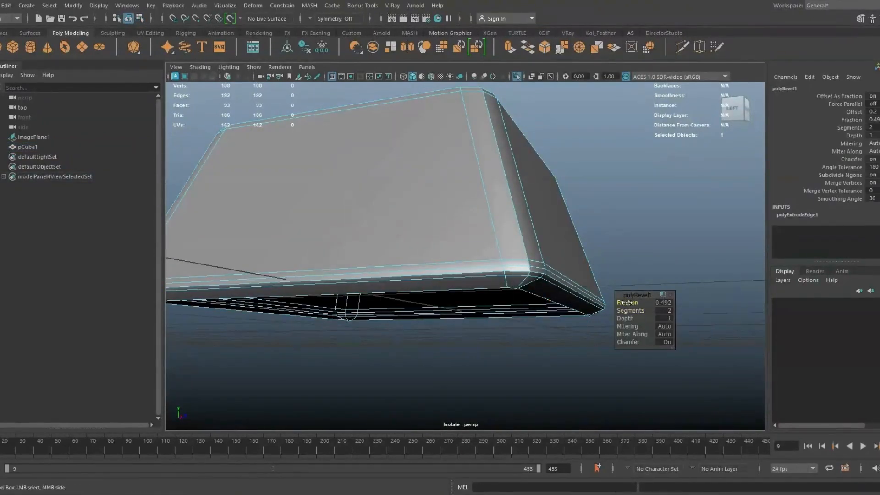
left_click_drag(598, 303, 436, 197, "alt")
key("ctrl+z")
key("ctrl+z")
Step: Insert two supporting edge loops next to the keycap's bottom outer edge, one on the lip and one on the sides
key("F8")
right_click_drag(436, 197, 465, 236, "shift")
left_click(474, 241)
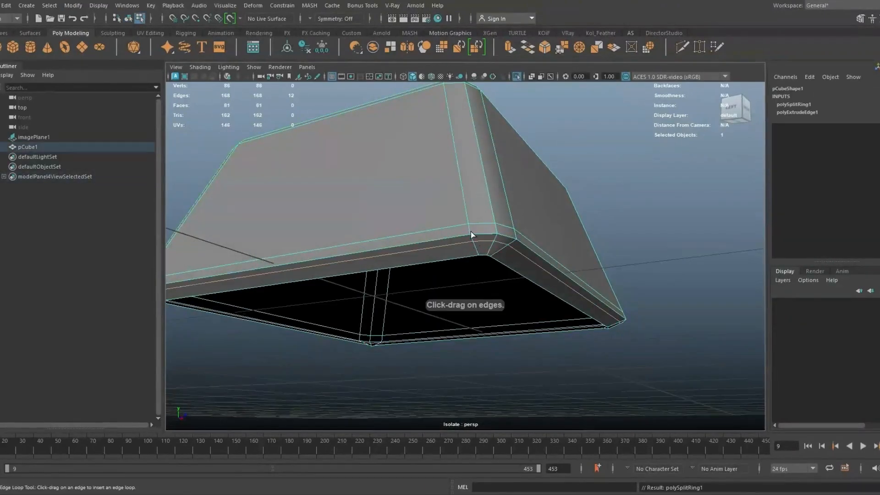
left_click(469, 228)
key("w")
left_click_drag(469, 228, 438, 254, "alt")
Step: Preview the keycap in smooth mesh display, restore the unsmoothed display and delete its construction history
key("F8")
key("3")
left_click(568, 161)
left_click_drag(569, 160, 417, 258, "alt")
left_click(417, 258)
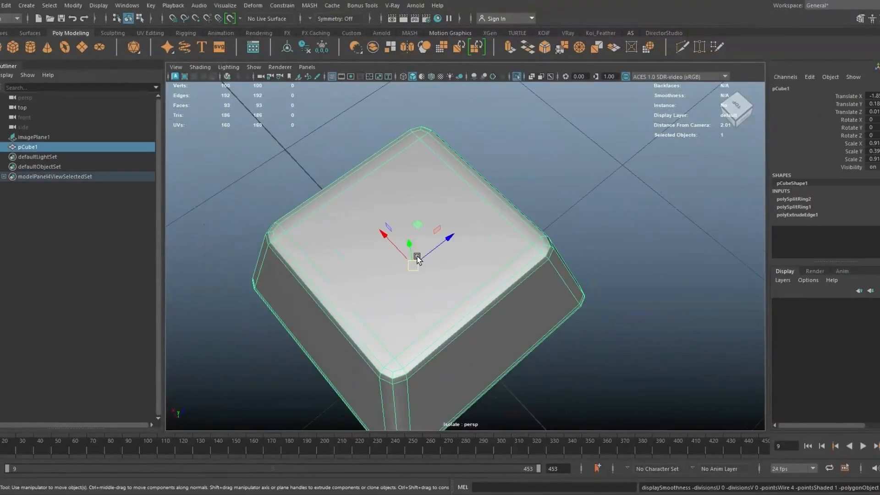
key("1")
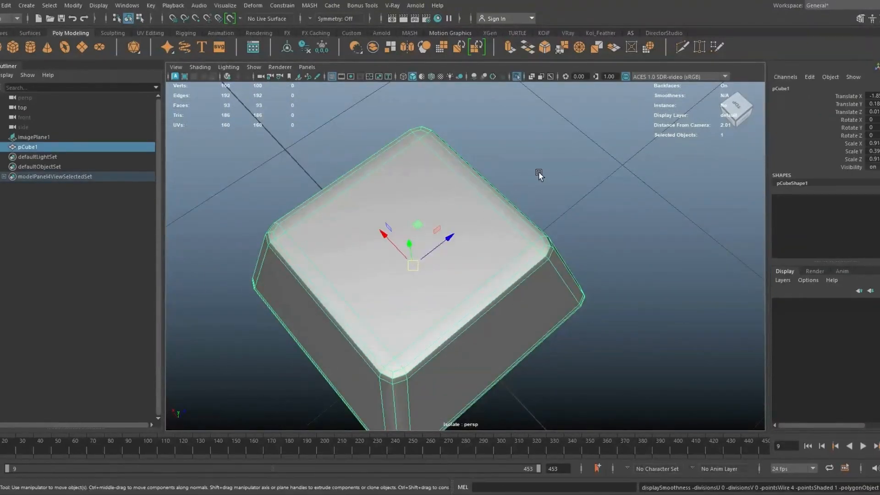
Step: Move the keycap onto the A key of the reference image in the top view
key("space")
key("space")
scroll(447, 192, "down", 5)
scroll(537, 254, "up", 6)
scroll(408, 275, "up", 5)
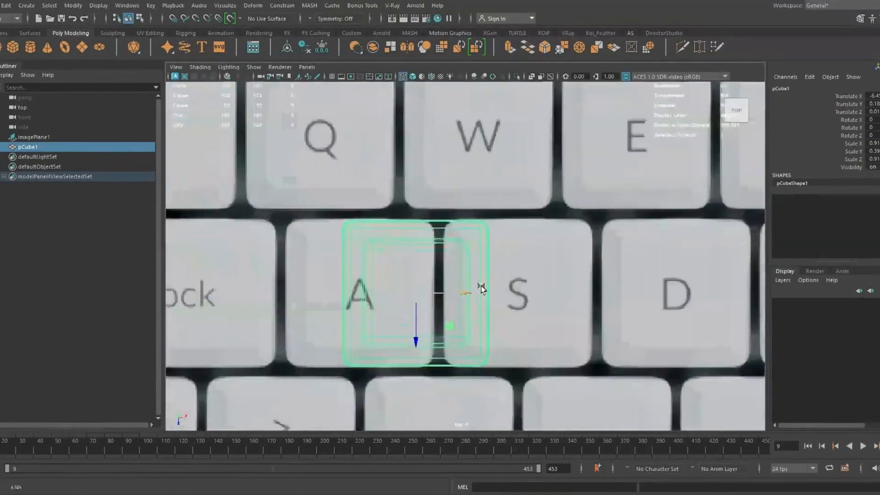
left_click_drag(495, 296, 435, 298)
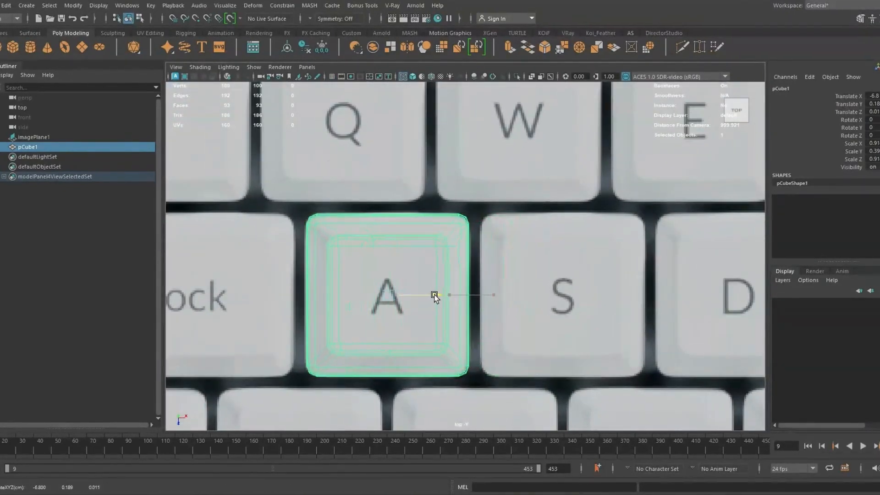
Step: Duplicate the A keycap onto the S and D keys
middle_click_drag(434, 297, 365, 287, "alt")
key("ctrl+d")
left_click_drag(362, 293, 538, 297)
middle_click_drag(537, 298, 354, 298, "alt")
left_click_drag(354, 299, 481, 299, "shift")
middle_click_drag(482, 299, 251, 305, "alt")
Step: Repeat the duplicate with the same spacing to cover the F, G, H and J keys
key("shift+d")
key("shift+d")
middle_click_drag(597, 306, 403, 308, "alt")
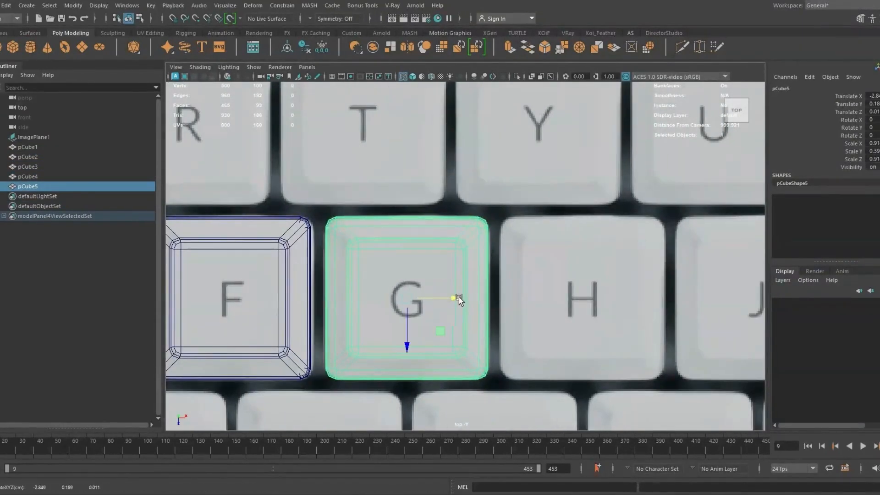
key("shift+d")
middle_click_drag(458, 301, 228, 308, "alt")
key("shift+d")
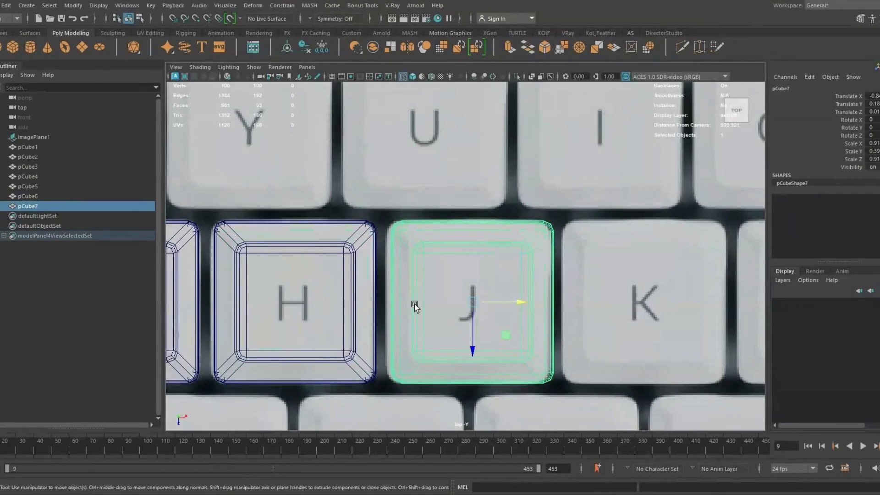
Step: Nudge the H and J keycaps into line with the reference and duplicate the J keycap onto the K key
left_click(362, 234)
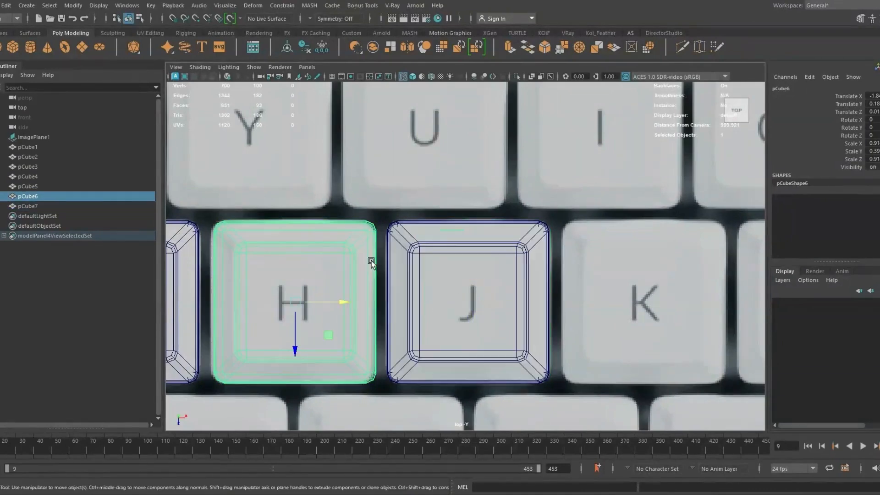
left_click(414, 250)
key("shift+d")
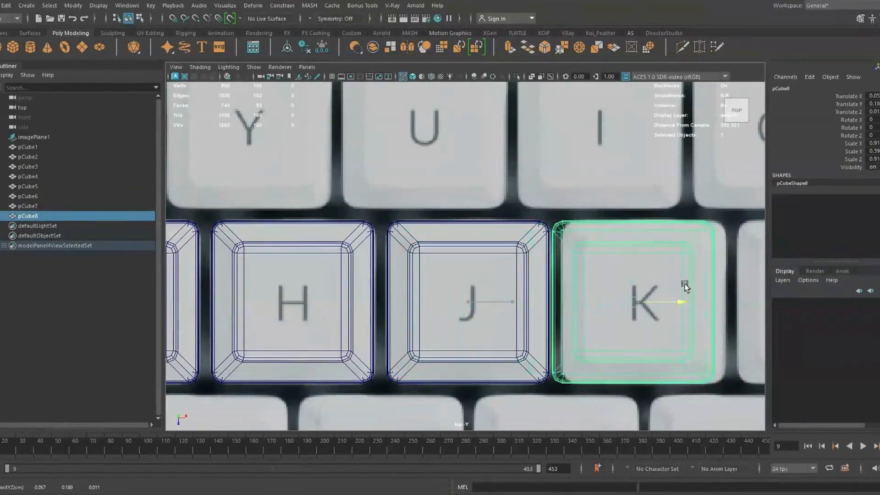
middle_click_drag(691, 288, 414, 322, "alt")
right_click_drag(414, 322, 293, 297, "alt")
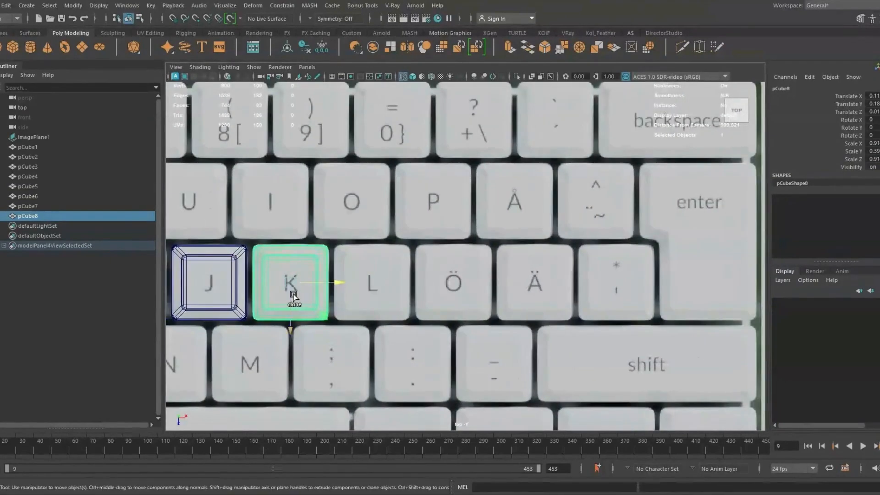
Step: Repeat the spaced duplicate four times to cover L, Ö, Ä and the apostrophe key
key("shift+d")
key("shift+d")
key("shift+d")
key("shift+d")
Step: Duplicate the A keycap and align the copy with the left end of the caps lock key
middle_click_drag(293, 296, 718, 292, "alt")
right_click_drag(446, 288, 458, 288, "alt")
left_click(445, 255)
key("ctrl+d")
left_click_drag(521, 283, 359, 282)
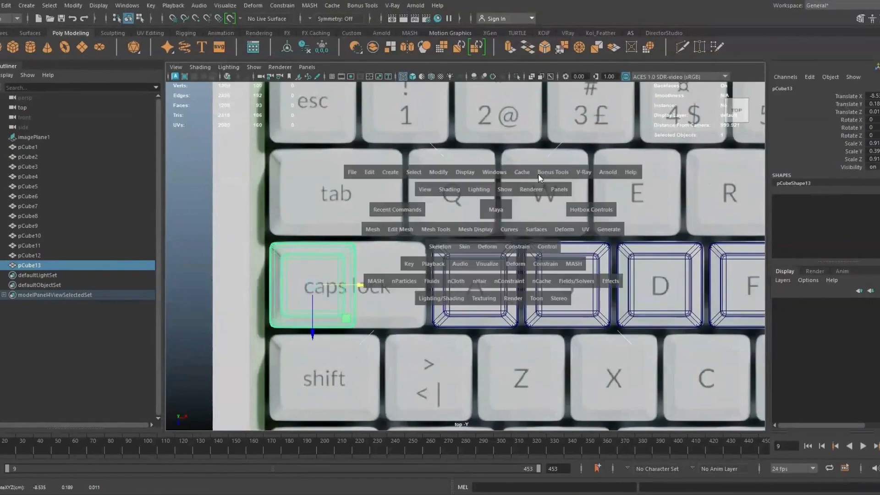
Step: Insert an edge loop across the middle of the caps lock keycap in the perspective view
key("space")
key("space")
key("f")
left_click_drag(532, 183, 586, 151, "alt")
right_click_drag(586, 151, 518, 220, "alt")
left_click_drag(518, 220, 455, 277, "alt")
right_click_drag(455, 277, 200, 179, "alt")
left_click_drag(200, 178, 475, 308, "alt")
right_click_drag(476, 307, 591, 275, "alt")
right_click_drag(390, 198, 345, 212, "shift")
key("space")
Step: Move the right-end vertices to stretch the keycap to the caps lock key's full width and recentre its middle edge loop
scroll(447, 262, "up", 2)
key("r")
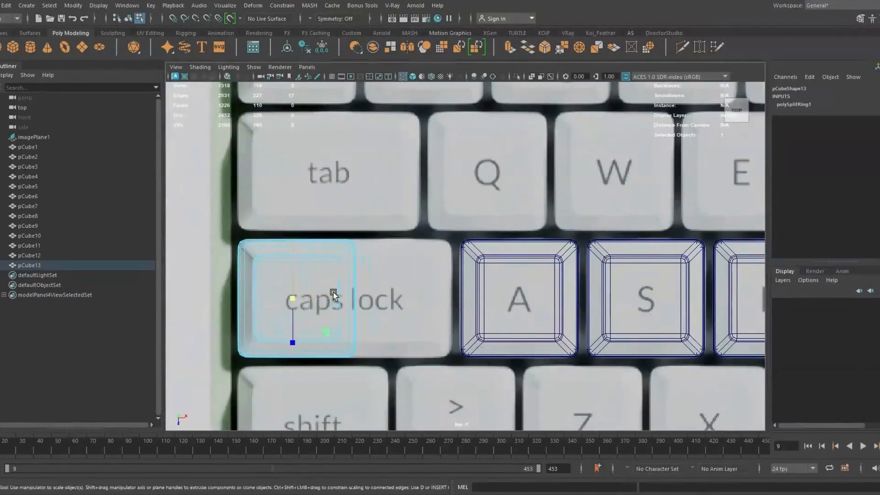
right_click_drag(306, 209, 292, 208)
left_click_drag(315, 220, 393, 389)
key("w")
left_click_drag(393, 298, 468, 295)
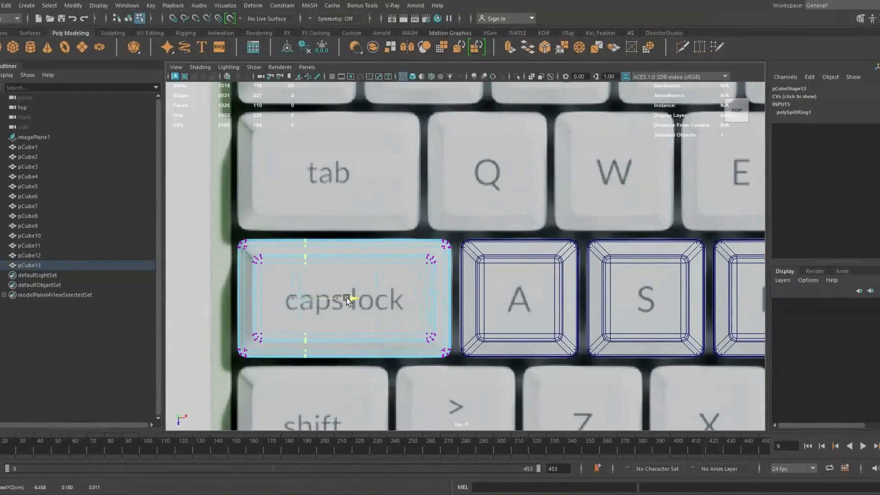
Step: Check the stretched caps lock keycap in perspective, return to object mode and delete its construction history
key("space")
key("space")
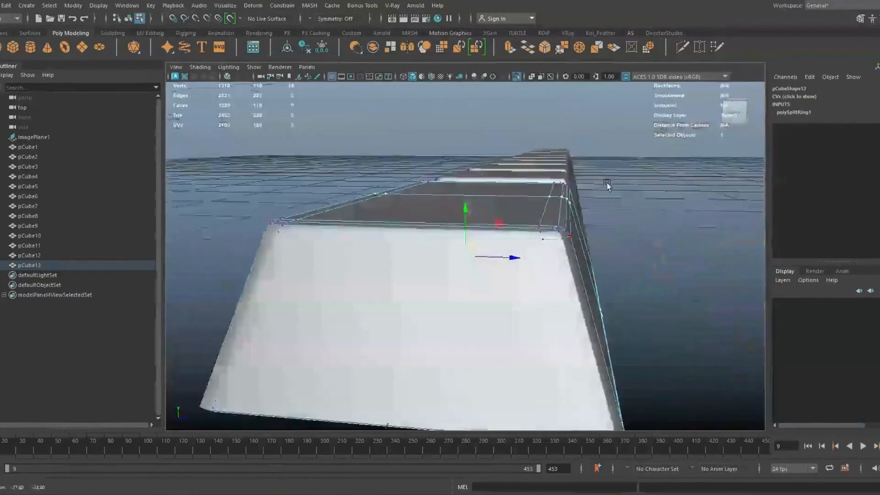
left_click_drag(603, 183, 481, 197, "alt")
right_click_drag(422, 176, 440, 171)
key("space")
key("space")
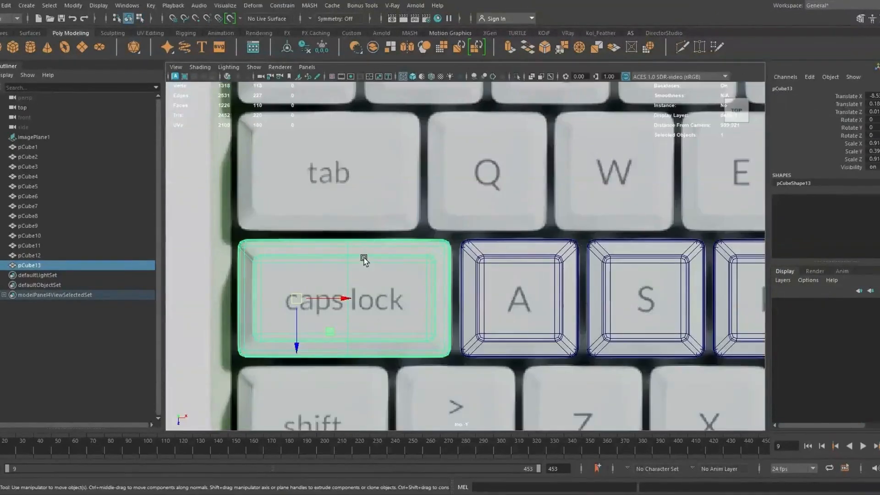
Step: Duplicate the caps lock keycap onto the tab key, shorten it to the tab width and recentre its middle edge loop
middle_click_drag(368, 245, 363, 266, "alt")
key("ctrl+d")
left_click_drag(291, 344, 313, 233)
right_click_drag(305, 141, 276, 142)
left_click_drag(325, 110, 509, 255)
left_click_drag(442, 184, 409, 187)
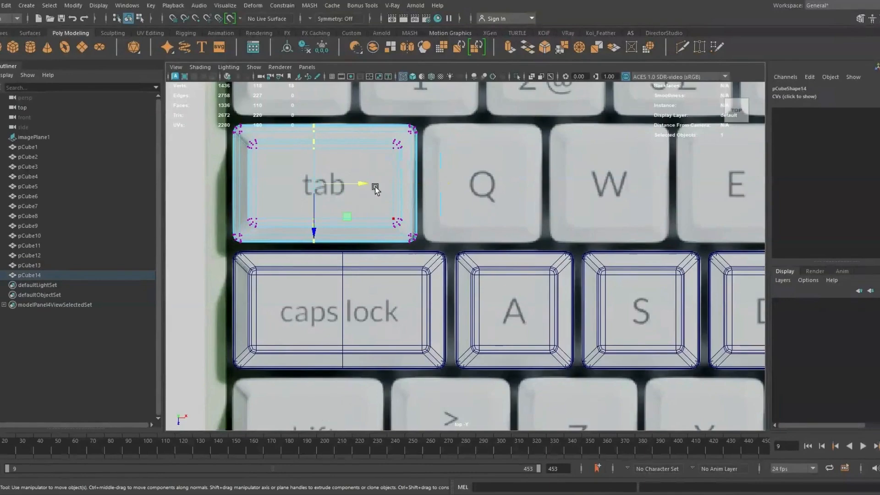
middle_click_drag(463, 166, 473, 282, "alt")
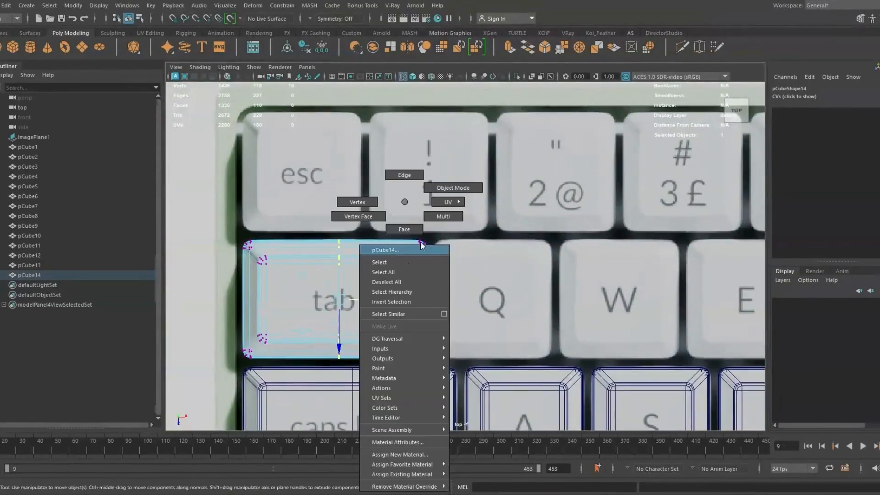
right_click_drag(356, 299, 389, 274)
Step: Duplicate the twelve keycaps from A to the apostrophe key and move the copies up onto the Q row
middle_click_drag(455, 270, 310, 215, "alt")
scroll(311, 215, "down", 8)
middle_click_drag(514, 304, 377, 300, "alt")
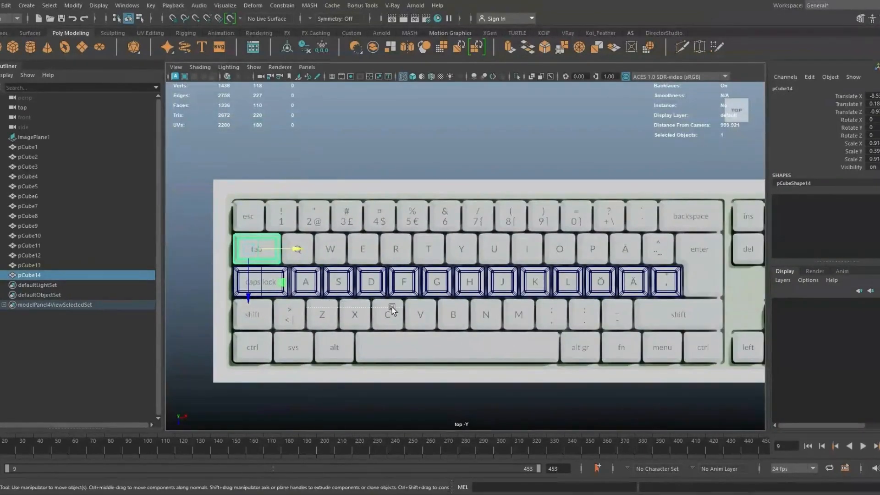
left_click_drag(306, 306, 676, 284)
scroll(550, 366, "up", 3)
middle_click_drag(555, 366, 554, 409, "alt")
key("ctrl+d")
left_click_drag(380, 381, 379, 337)
Step: Shift the copied keycaps sideways to line up with the Q row's keys
middle_click_drag(352, 312, 500, 284, "alt")
scroll(502, 232, "up", 7)
left_click_drag(666, 296, 635, 295)
scroll(635, 296, "down", 7)
Step: Duplicate the twelve Q-row keycaps and move the copies up onto the number row
middle_click_drag(499, 288, 438, 287, "alt")
middle_click_drag(752, 283, 686, 351, "alt")
scroll(555, 334, "down", 2)
key("ctrl+d")
left_click_drag(416, 372, 416, 331)
left_click_drag(463, 286, 452, 287)
Step: Align the copied number-row keycaps with the reference, starting at the esc key
middle_click_drag(550, 334, 668, 370, "alt")
scroll(481, 298, "up", 8)
middle_click_drag(482, 298, 537, 181, "alt")
left_click_drag(692, 290, 579, 290)
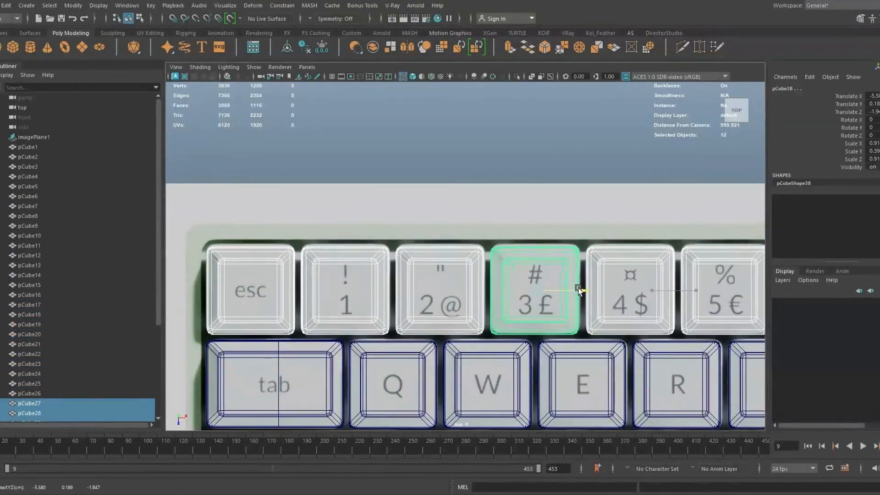
scroll(625, 356, "up", 4)
left_click_drag(633, 357, 634, 356)
Step: Duplicate the plus-key keycap onto the accent key beside backspace
scroll(571, 344, "down", 8)
middle_click_drag(705, 293, 464, 292, "alt")
scroll(466, 290, "up", 8)
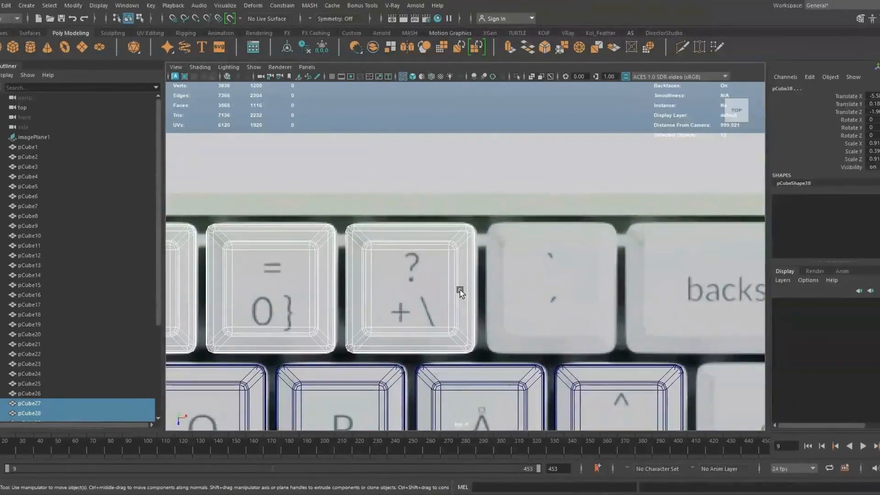
left_click(457, 290)
key("ctrl+d")
left_click_drag(457, 290, 595, 290)
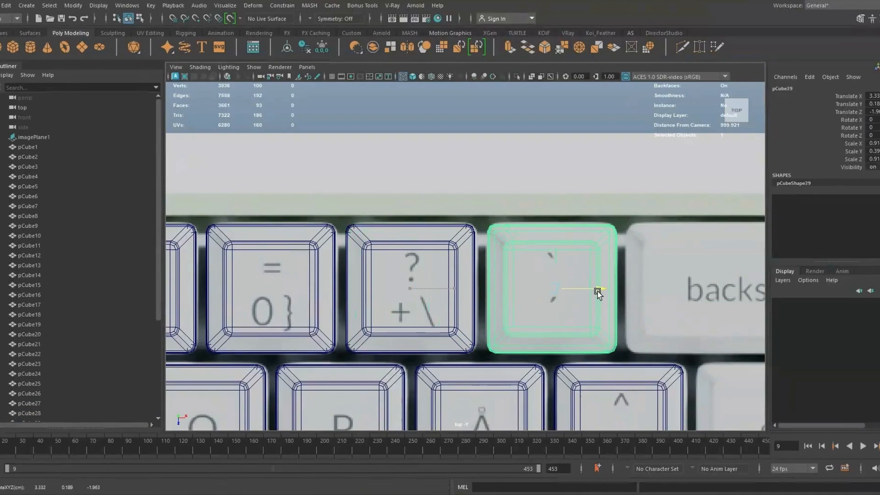
middle_click_drag(597, 294, 483, 294, "alt")
Step: Duplicate eleven keycaps from the A row and move the copies down onto the Z row
scroll(484, 295, "down", 8)
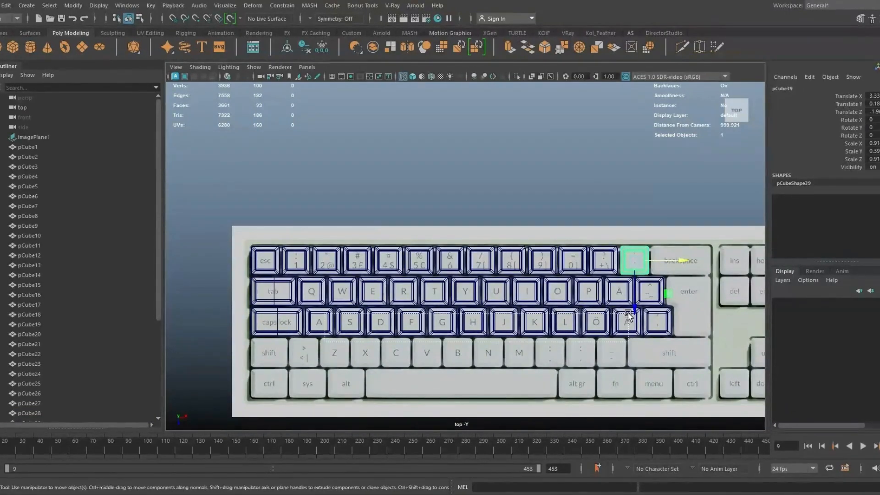
left_click_drag(628, 316, 630, 317)
key("ctrl+d")
middle_click_drag(469, 359, 402, 402)
scroll(672, 398, "up", 6)
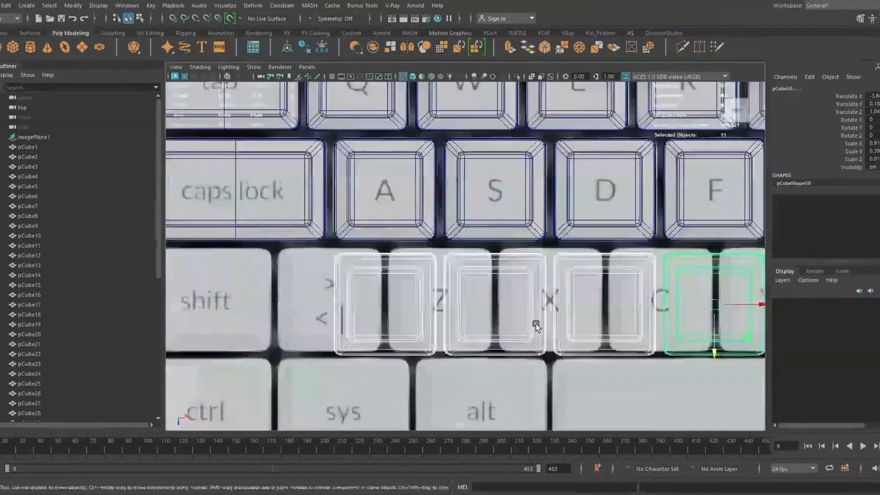
Step: Align the copied keycaps with the Z row's keys in the reference, starting at the < > key beside the left shift
middle_click_drag(680, 307, 633, 313)
left_click_drag(632, 313, 630, 313)
left_click_drag(584, 355, 584, 350)
middle_click_drag(607, 337, 92, 316, "alt+shift")
middle_click_drag(742, 284, 370, 288, "alt+shift")
scroll(566, 291, "down", 8)
middle_click_drag(412, 252, 596, 243, "alt")
middle_click_drag(458, 254, 575, 247, "alt")
scroll(365, 256, "up", 5)
scroll(365, 256, "up", 3)
left_click(442, 253)
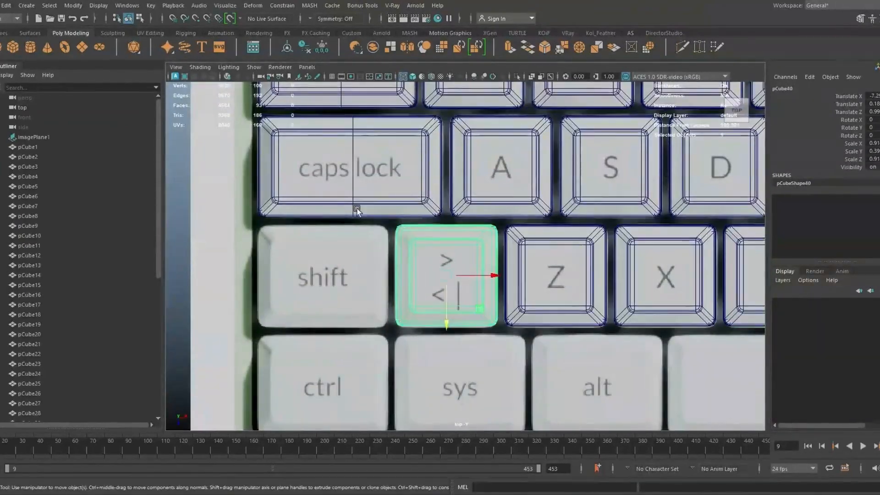
Step: Duplicate the caps lock keycap and move the copy down onto the left shift key
left_click(351, 203)
left_click_drag(319, 216, 309, 323)
middle_click_drag(285, 247, 402, 229, "alt")
scroll(401, 230, "up", 5)
left_click_drag(384, 313, 386, 315)
middle_click_drag(405, 238, 362, 240, "alt")
middle_click_drag(403, 194, 378, 204, "alt")
Step: Move the right-hand vertices of the copied keycap inward to match the left shift key's width, and return to object mode
right_click_drag(407, 202, 363, 202)
left_click_drag(381, 143, 610, 423)
left_click_drag(530, 281, 430, 283)
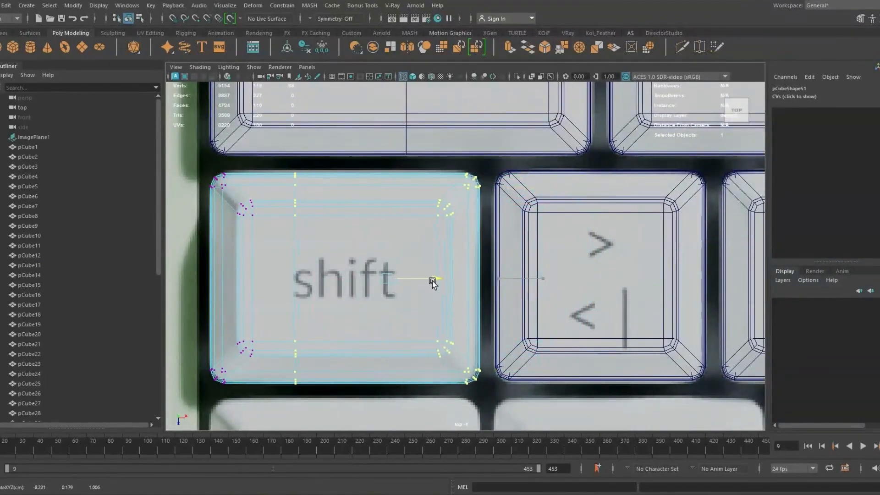
scroll(413, 261, "down", 8)
middle_click_drag(436, 238, 338, 235, "alt")
right_click_drag(360, 251, 395, 217)
scroll(412, 275, "down", 4)
middle_click_drag(443, 289, 403, 290, "alt")
left_click_drag(404, 290, 479, 259)
right_click_drag(479, 259, 529, 379, "alt")
middle_click_drag(529, 378, 632, 374, "alt")
Step: Duplicate the left shift keycap and align the copy with the ctrl key below it
left_click(345, 280)
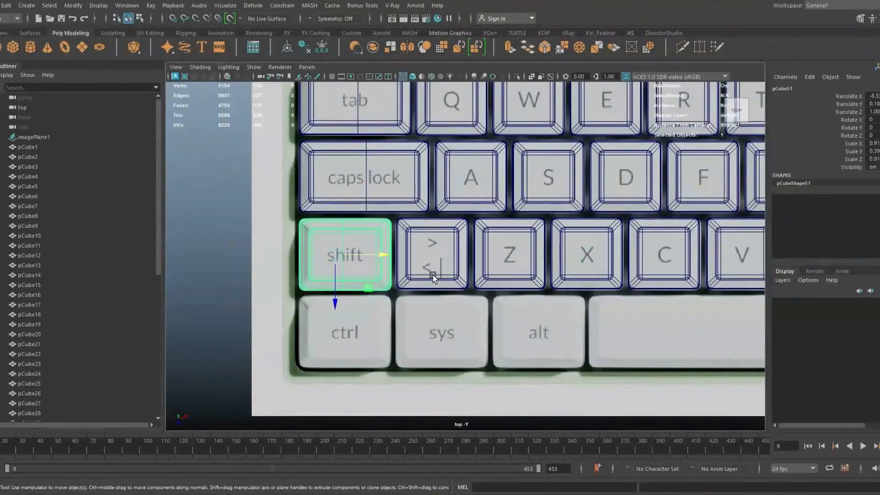
middle_click_drag(428, 249, 398, 281, "alt")
left_click_drag(331, 320, 331, 397)
middle_click_drag(330, 397, 389, 350, "alt")
right_click_drag(388, 349, 641, 366, "alt")
middle_click_drag(343, 373, 391, 334, "alt")
left_click_drag(329, 377, 328, 375)
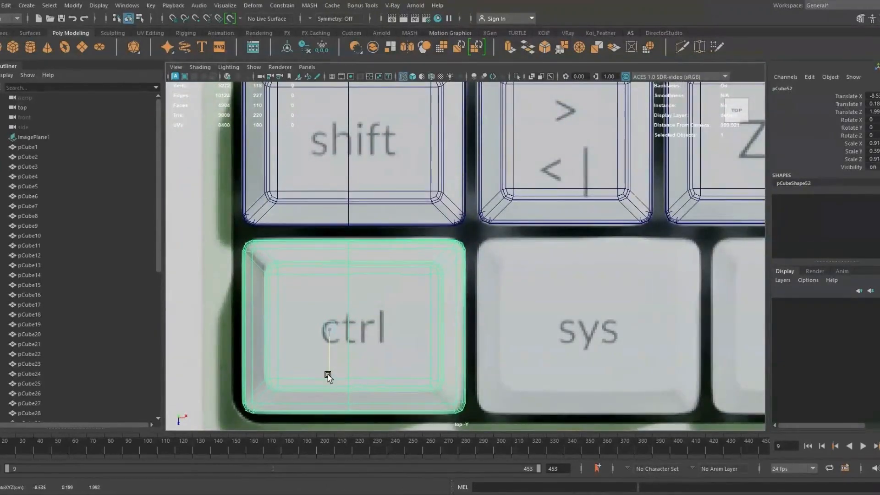
Step: Duplicate the left ctrl keycap sideways onto the sys and alt keys
middle_click_drag(381, 307, 307, 307, "alt")
left_click(307, 307)
left_click(315, 299)
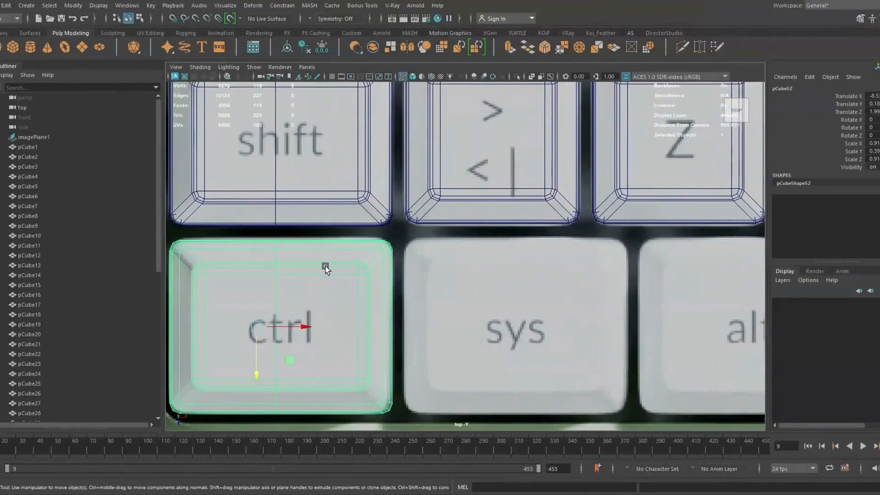
left_click_drag(306, 326, 540, 322)
middle_click_drag(443, 282, 233, 268, "alt")
right_click_drag(504, 280, 342, 239, "alt")
right_click_drag(468, 298, 658, 368, "alt")
key("shift+d")
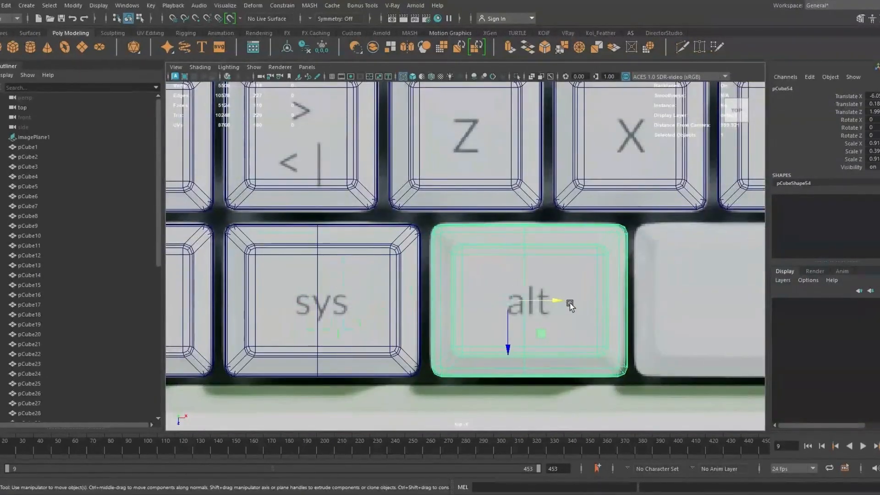
left_click_drag(551, 300, 552, 301)
right_click_drag(551, 301, 477, 271, "alt")
Step: Duplicate the alt keycap and move the copy onto the left end of the space bar
middle_click_drag(477, 271, 318, 294, "alt")
key("ctrl+d")
left_click_drag(357, 302, 425, 301)
middle_click_drag(426, 300, 369, 283, "alt")
right_click_drag(368, 282, 384, 294, "alt")
Step: Stretch the copied keycap's vertices to the full length of the space bar and shift its middle edge loop toward the centre
right_click_drag(322, 202, 278, 204)
left_click_drag(285, 234, 353, 352)
left_click_drag(364, 290, 368, 291)
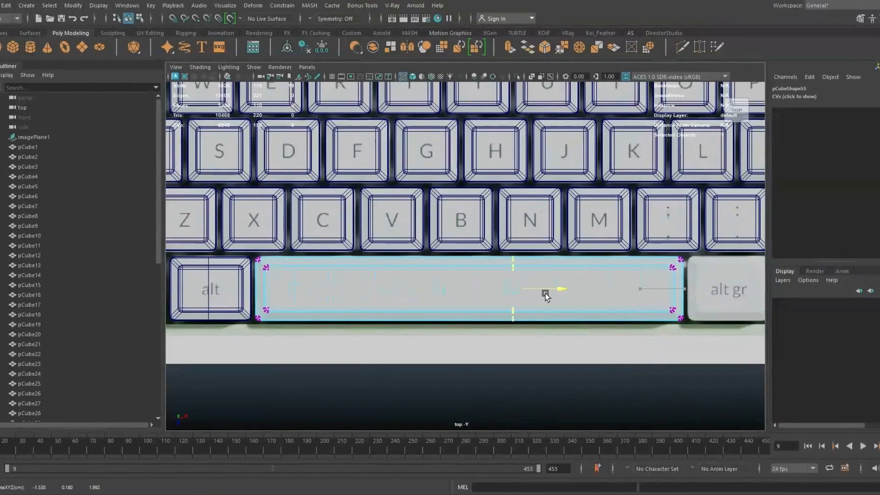
middle_click_drag(511, 291, 262, 293, "alt")
right_click_drag(413, 298, 303, 261, "alt")
middle_click_drag(303, 261, 438, 261, "alt")
right_click_drag(356, 202, 395, 190)
Step: Duplicate the alt keycap and align the copy with the alt gr key beyond the space bar
left_click(335, 261)
key("ctrl+d")
left_click_drag(365, 274, 657, 298)
middle_click_drag(657, 298, 451, 303, "alt")
right_click_drag(451, 304, 493, 357, "alt")
middle_click_drag(293, 413, 634, 330, "alt")
left_click_drag(537, 273, 480, 273)
middle_click_drag(553, 276, 375, 287, "alt")
Step: Duplicate the alt gr keycap onto the fn, menu and right ctrl keys
key("ctrl+d")
key("Delete")
left_click(389, 218)
key("ctrl+d")
left_click_drag(303, 281, 578, 292)
middle_click_drag(574, 288, 436, 298, "alt")
scroll(353, 298, "down", 3)
key("shift+d")
key("shift+d")
scroll(470, 281, "down", 1)
middle_click_drag(470, 241, 456, 307, "alt")
Step: Duplicate the menu keycap and move the copy up onto the right shift key
left_click(457, 307)
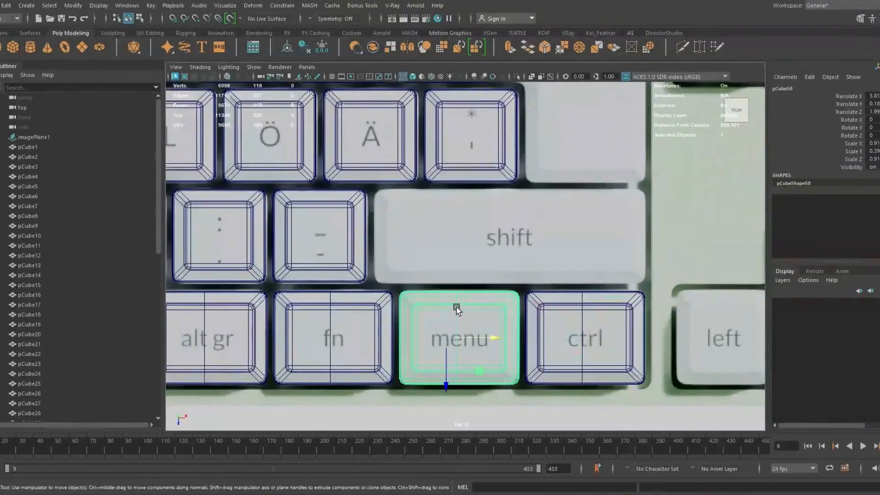
left_click_drag(447, 388, 428, 269)
scroll(428, 269, "up", 3)
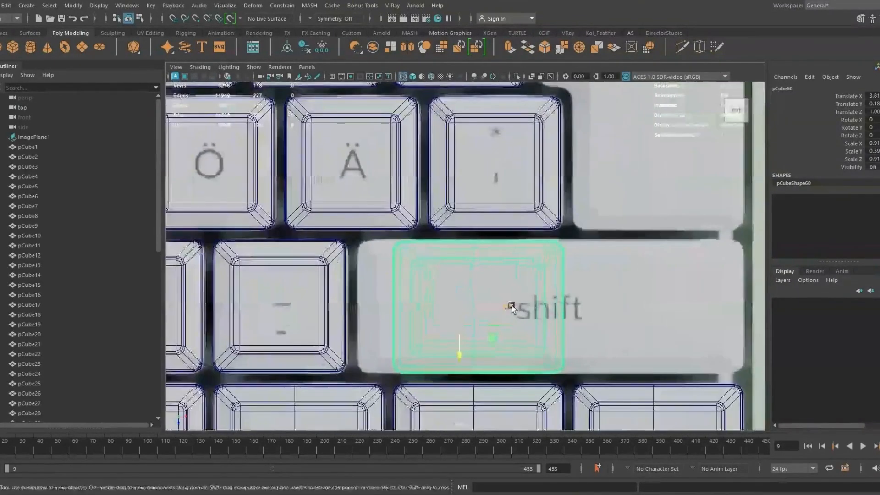
middle_click_drag(439, 264, 402, 208, "alt")
scroll(403, 208, "up", 2)
left_click_drag(369, 299, 368, 297)
Step: Stretch the copied keycap's end vertices to the right shift key's width and centre its middle edge loop
right_click_drag(344, 191, 303, 191)
mouse_move(369, 153)
left_mouse_down()
mouse_move(481, 316)
mouse_move(514, 345)
left_mouse_up()
middle_click_drag(487, 275, 397, 287, "alt")
left_click_drag(401, 262, 666, 269)
left_click_drag(537, 161, 594, 355)
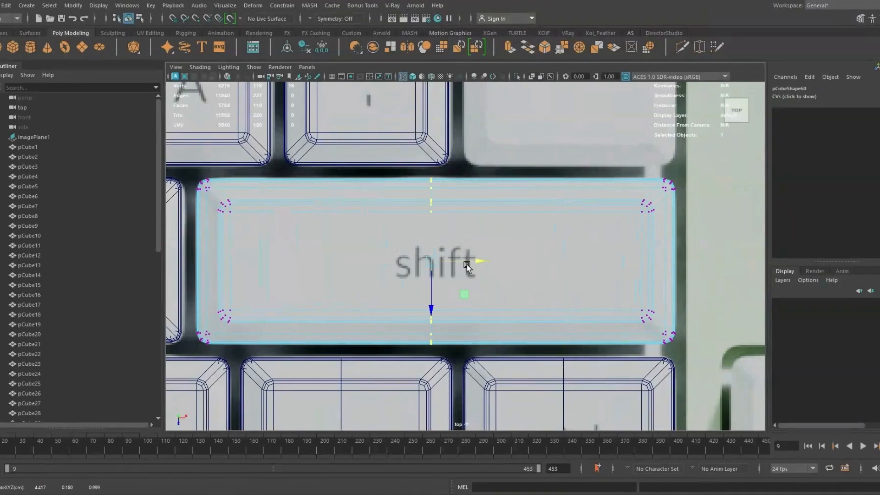
right_click_drag(434, 202, 477, 187)
scroll(478, 197, "down", 5)
middle_click_drag(480, 204, 459, 293, "alt")
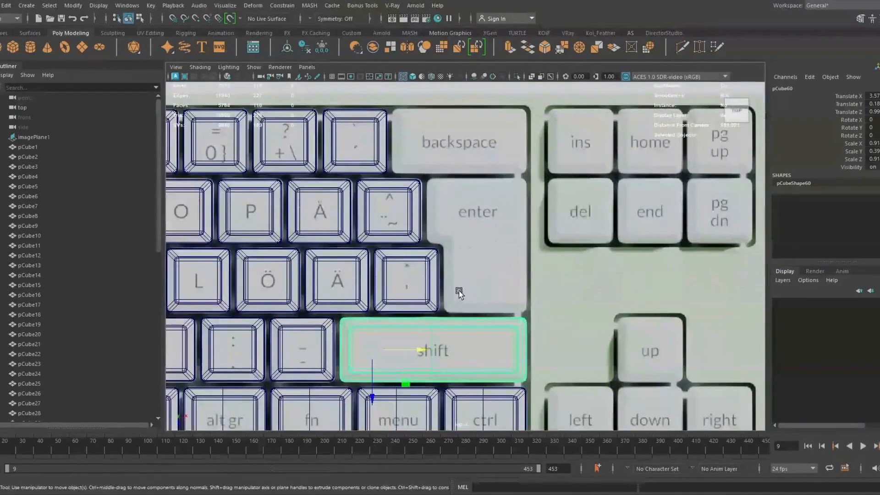
left_click_drag(372, 397, 393, 190)
middle_click_drag(415, 147, 442, 252, "alt")
scroll(442, 251, "up", 5)
scroll(441, 252, "up", 1)
middle_click_drag(399, 300, 441, 279, "alt")
key("Delete")
Step: Duplicate the accent keycap onto the backspace key and insert an edge loop across the middle of the copy
left_click(349, 283)
key("ctrl+d")
left_click_drag(342, 230, 524, 240)
right_click_drag(474, 171, 461, 187, "shift")
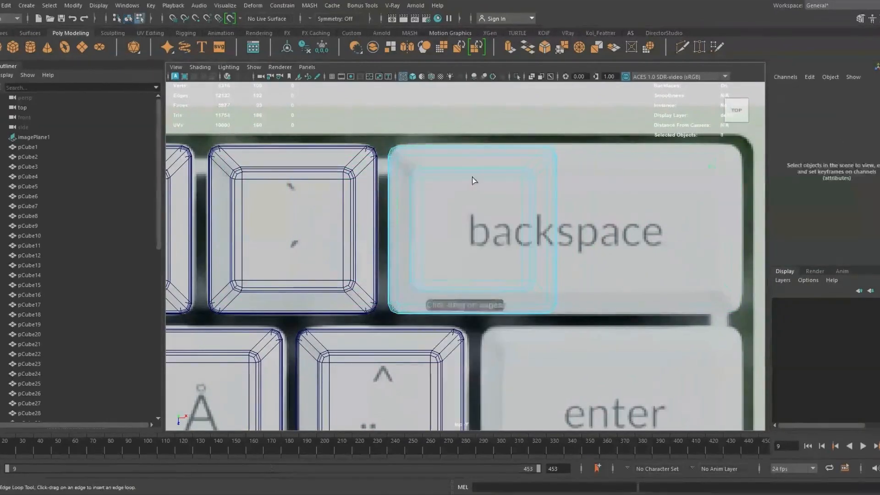
left_click(472, 171)
key("w")
key("r")
left_click_drag(516, 229, 515, 230)
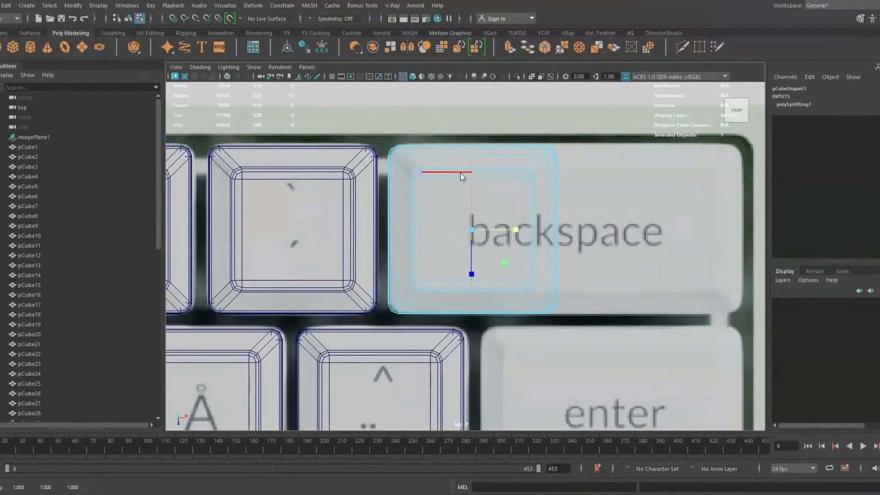
Step: Stretch the copied keycap's right-hand vertices to the backspace key's width and centre its middle edge loop
right_click_drag(461, 173, 427, 168)
left_click(466, 137)
left_click_drag(561, 230, 747, 232)
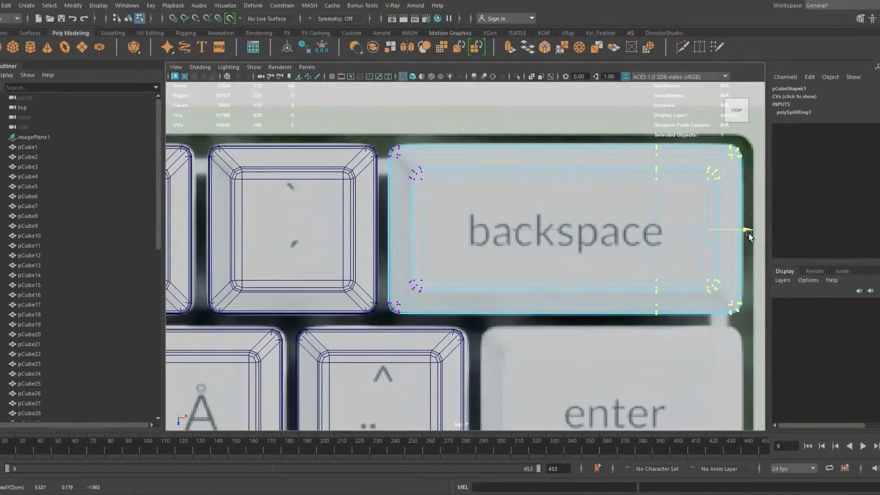
left_click_drag(615, 242, 614, 244)
right_click_drag(613, 271, 555, 247, "alt")
middle_click_drag(553, 243, 453, 186, "alt")
right_click_drag(338, 160, 366, 142)
Step: Duplicate three number-row keycaps and align the copies with the ins, home and pg up keys
middle_click_drag(444, 186, 453, 187, "alt")
right_click_drag(453, 186, 373, 156, "alt")
middle_click_drag(373, 156, 390, 153, "alt")
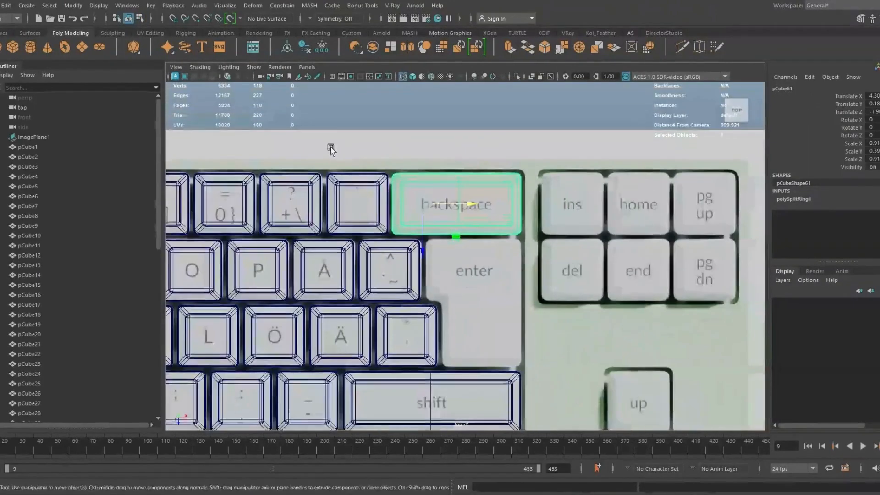
left_click_drag(233, 156, 353, 191)
left_click_drag(406, 204, 750, 203)
middle_click_drag(627, 219, 463, 247, "alt")
right_click_drag(463, 248, 522, 250, "alt")
left_click_drag(686, 209, 686, 208)
middle_click_drag(512, 259, 490, 183, "alt")
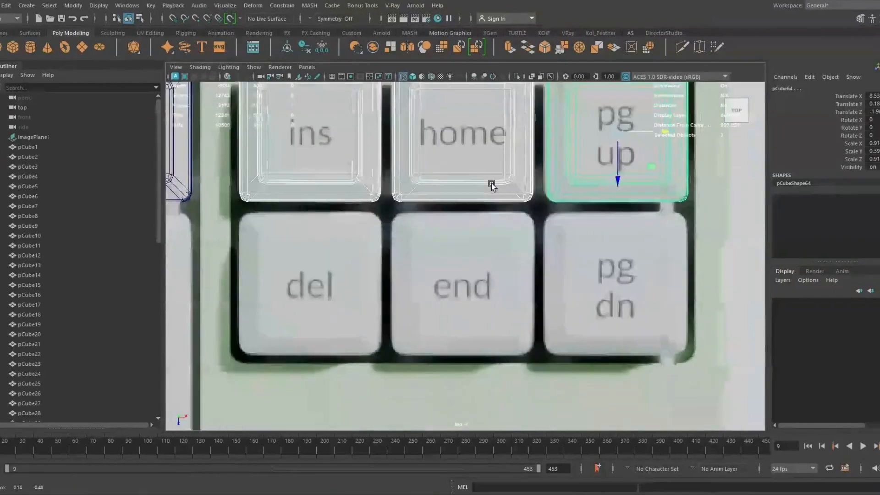
Step: Duplicate the ins, home and pg up keycaps and move the copies down onto del, end and pg dn
left_click(318, 203)
left_click_drag(310, 216, 603, 167)
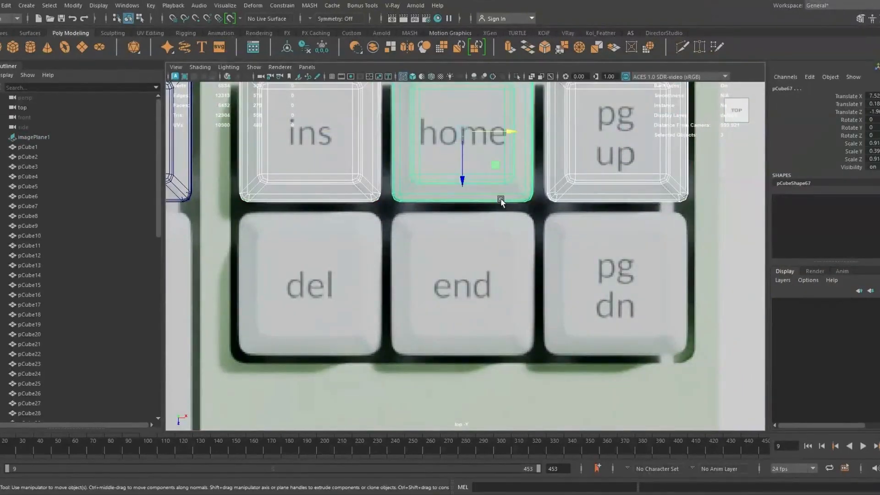
left_click_drag(462, 181, 436, 334)
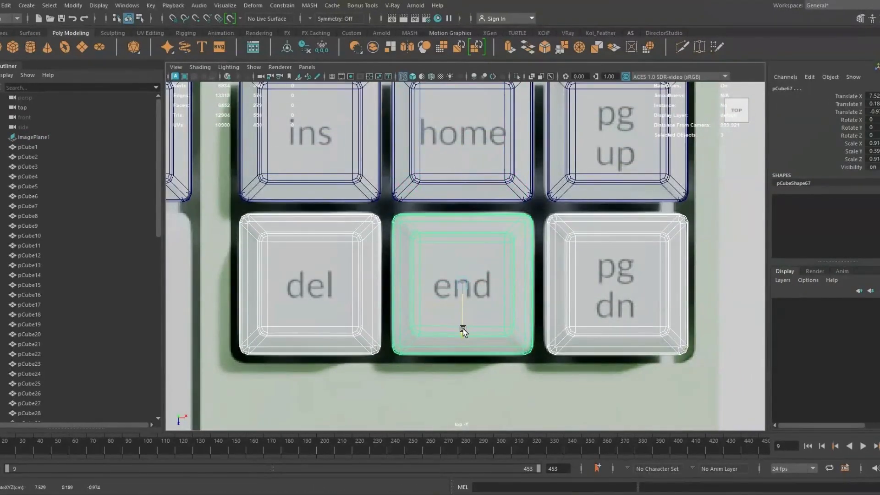
Step: Duplicate the del, end and pg dn keycaps onto the left, down and right arrow keys, adding another copy on the up key
scroll(466, 300, "down", 6)
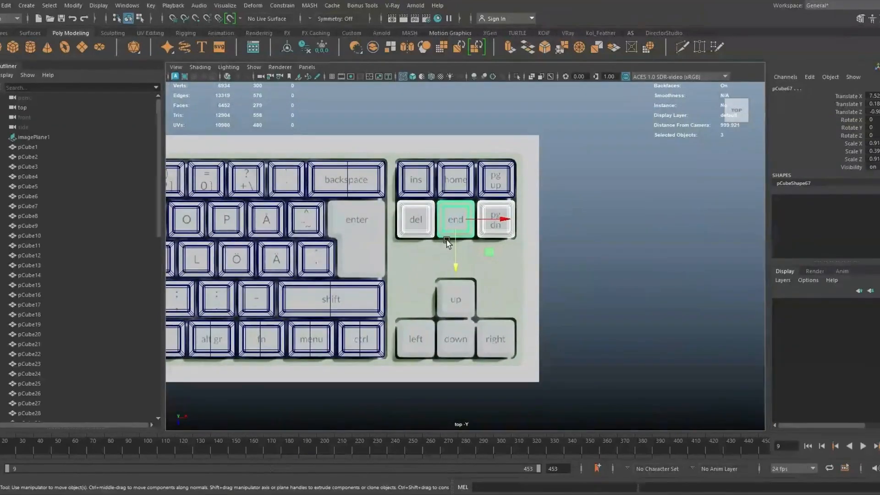
left_click_drag(456, 229, 456, 341)
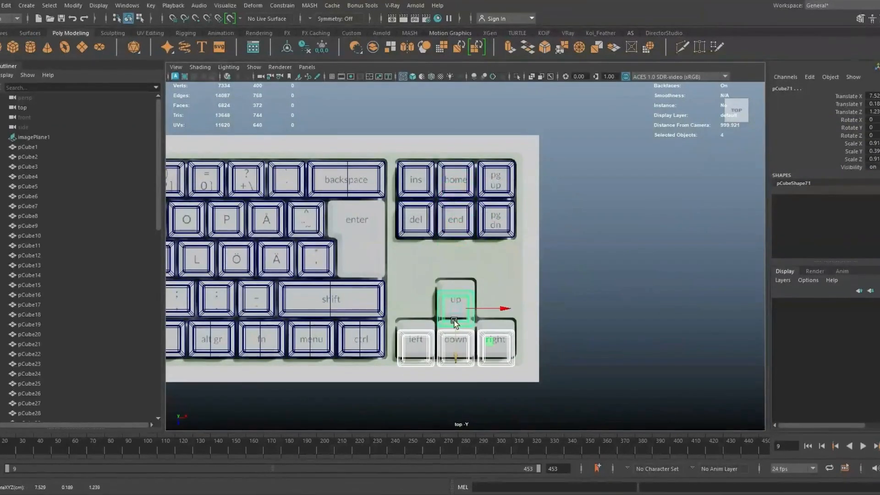
scroll(460, 337, "up", 5)
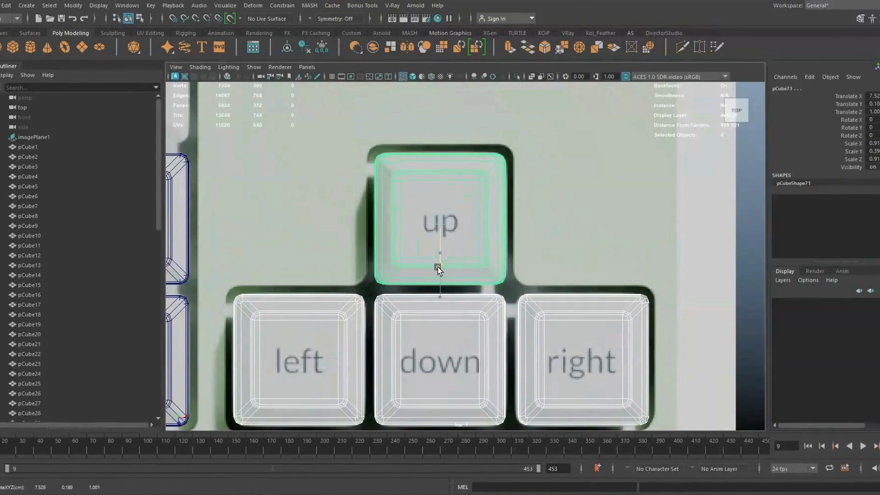
scroll(440, 261, "down", 8)
middle_click_drag(446, 246, 375, 260, "alt")
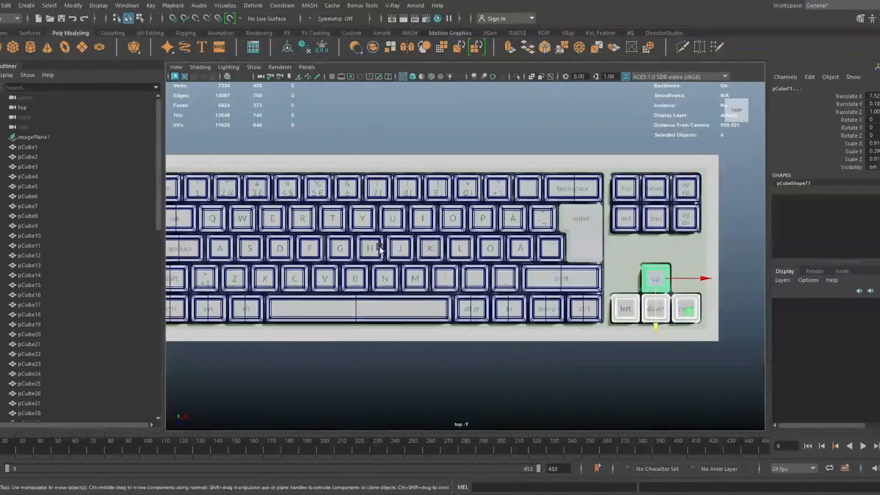
Step: Group all the keycaps from pCube1 to pCube71 and rename the group KeyBoard_GRP
left_click(114, 147)
scroll(60, 275, "down", 10)
left_click(48, 371, "shift")
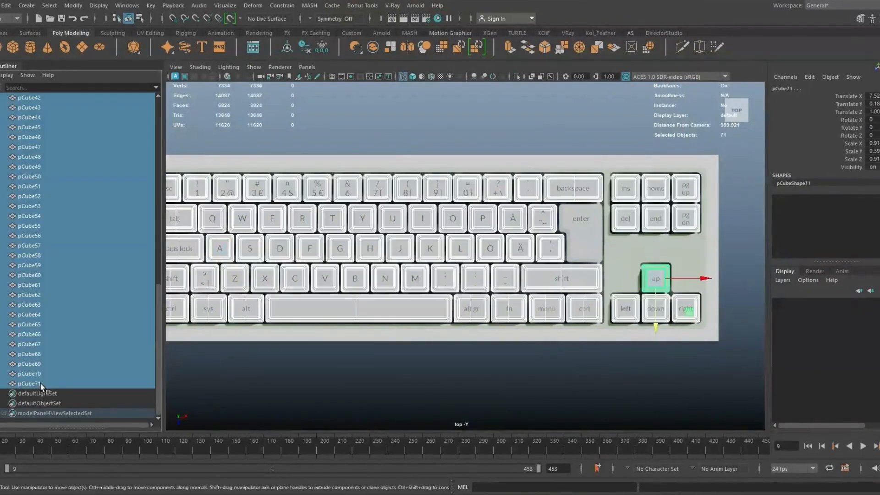
key("ctrl+g")
double_click(30, 147)
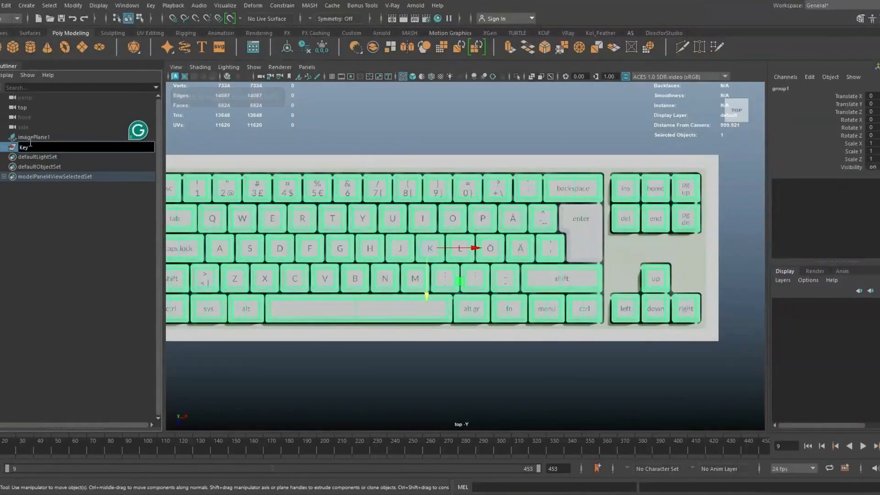
left_click(556, 378)
middle_click_drag(557, 378, 441, 434, "alt")
right_click_drag(440, 434, 723, 445, "alt")
middle_click_drag(522, 421, 499, 364, "alt")
right_click_drag(403, 281, 420, 280, "alt")
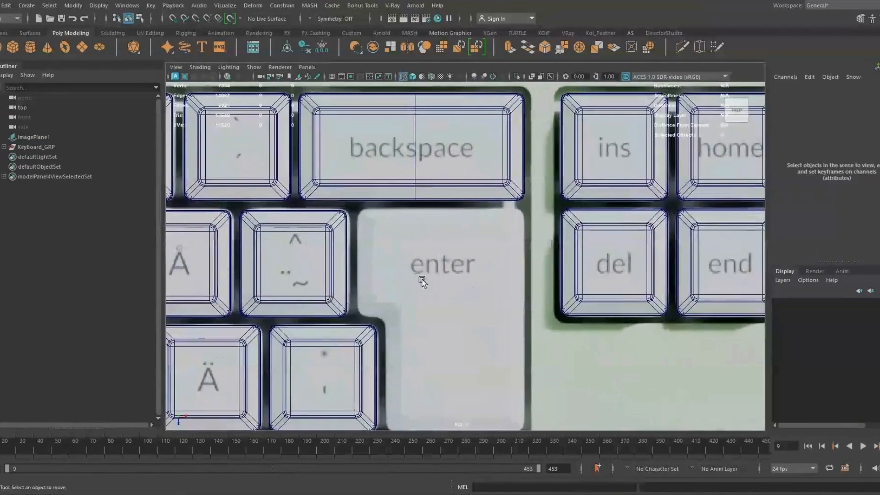
left_click(331, 296)
left_click_drag(339, 262, 476, 268)
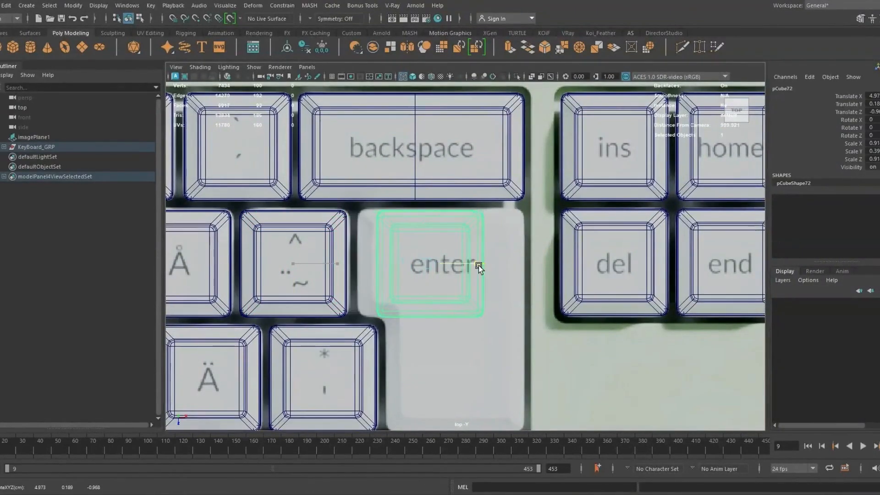
key("Delete")
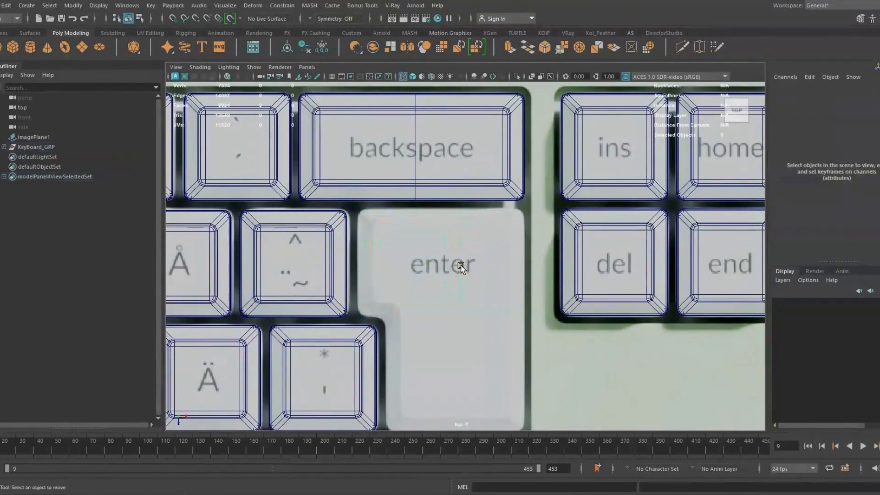
Step: Create a polygon cube and position and scale it to cover the upper part of the enter key
scroll(344, 270, "down", 6)
left_click_drag(477, 298, 504, 293)
middle_click_drag(504, 290, 464, 295, "alt")
right_click_drag(464, 294, 447, 455, "alt")
left_click_drag(369, 404, 373, 317)
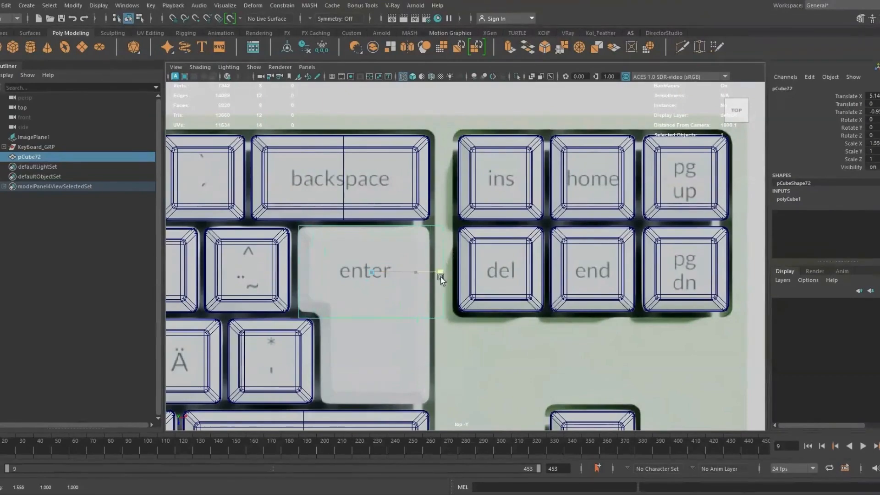
left_click_drag(434, 278, 413, 272)
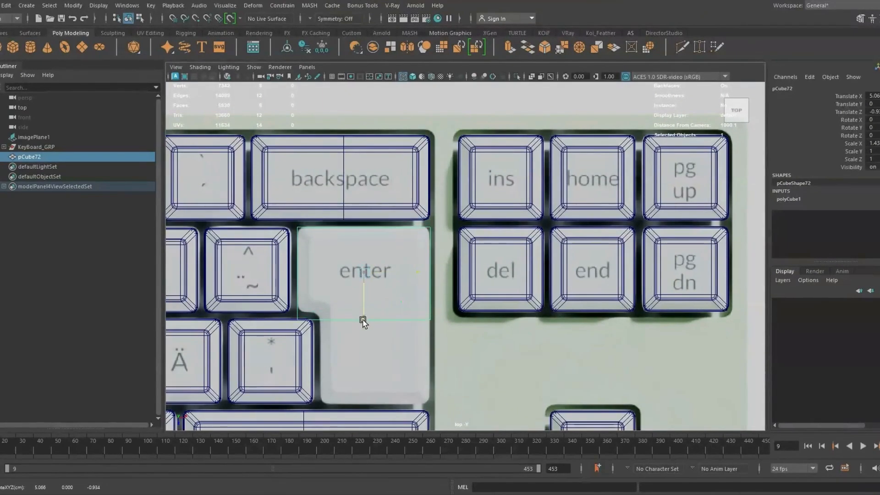
Step: Frame the enter-key cube in the perspective view to examine it against the neighbouring keycaps
key("space")
key("space")
key("f")
left_click_drag(511, 248, 340, 234, "alt")
right_click_drag(340, 234, 404, 316, "alt")
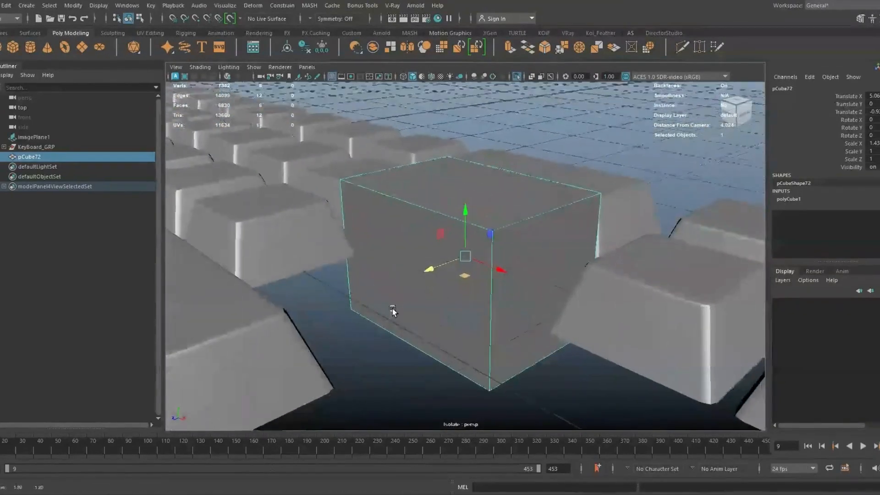
Step: Move the enter-key cube's pivot to its base and snap the cube to the base level of the neighbouring keycaps
key("d")
left_click(416, 349)
left_click(414, 305)
key("c")
middle_click_drag(300, 275, 296, 273)
Step: Lower the cube's top face to the height of the neighbouring keycaps
right_click_drag(469, 155, 471, 186)
left_click(474, 115)
key("c")
middle_click_drag(301, 205, 296, 205)
right_click_drag(458, 213, 475, 198)
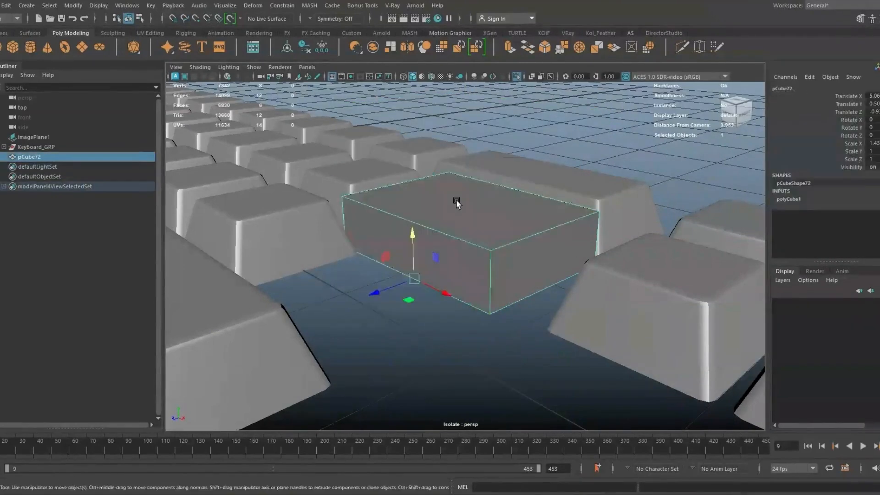
Step: Insert a front-to-back edge loop in the cube where the enter key's narrower lower part begins
key("space")
key("space")
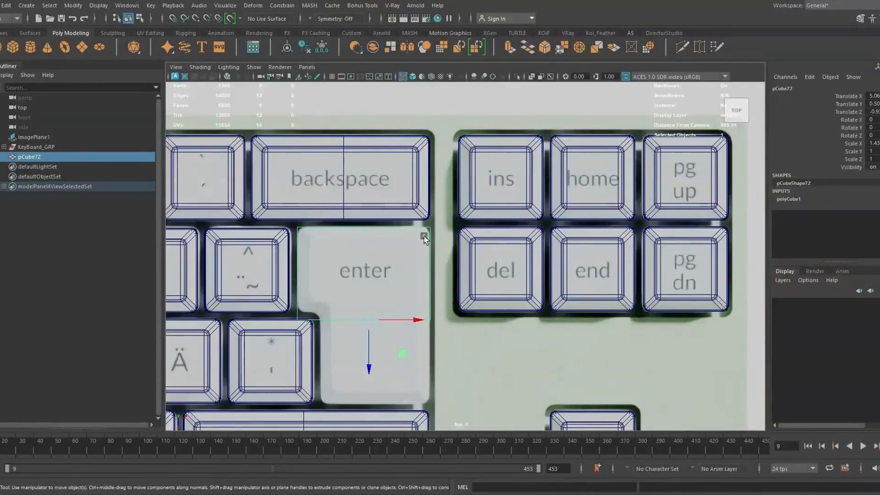
key("space")
right_click_drag(637, 148, 637, 148)
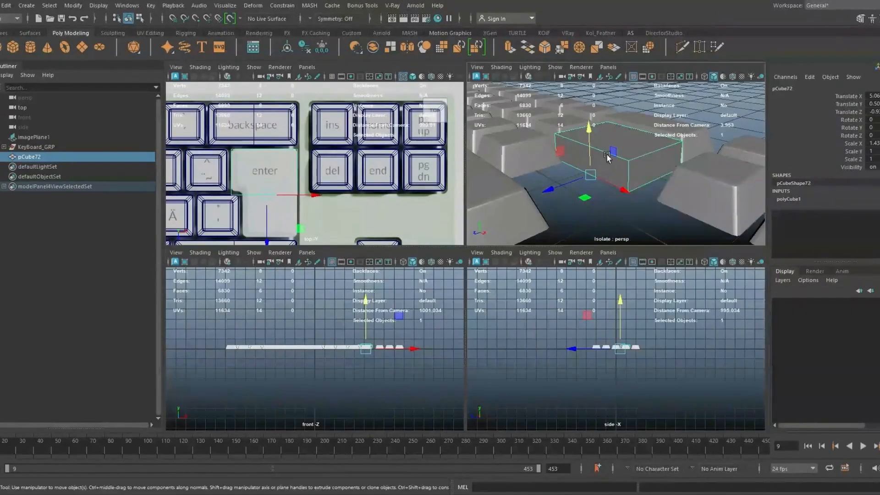
left_click_drag(637, 148, 645, 202, "alt")
right_click_drag(644, 202, 659, 174, "alt")
right_click_drag(660, 175, 660, 200)
left_click_drag(641, 194, 630, 191, "alt")
left_click(651, 192)
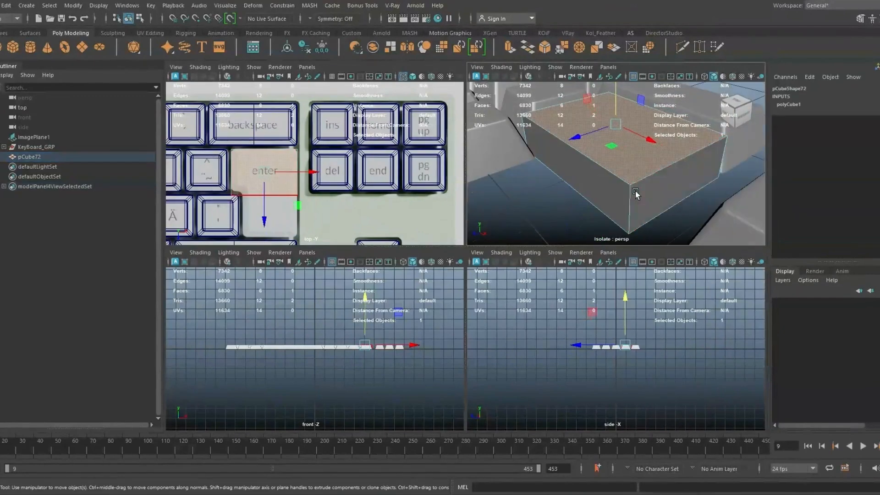
left_click(600, 195)
left_click_drag(564, 186, 598, 193, "alt")
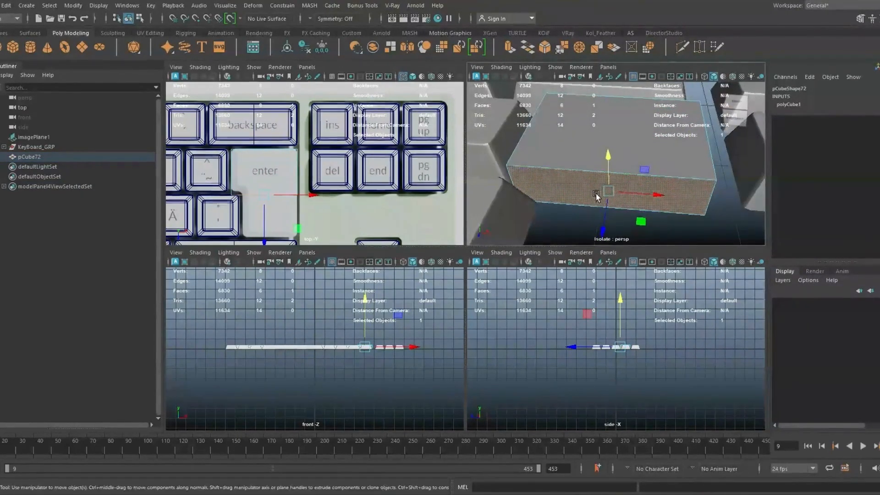
right_click_drag(598, 193, 611, 178)
right_click_drag(556, 160, 577, 149, "shift")
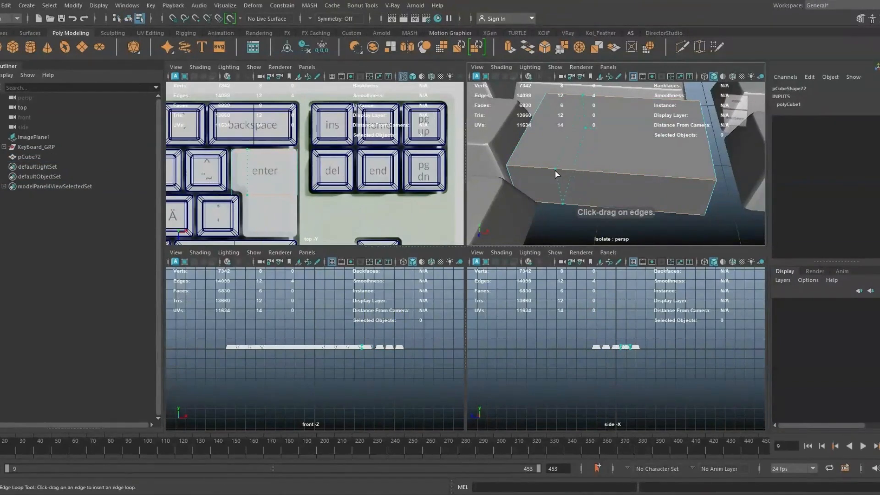
left_click(554, 171)
key("w")
Step: Extrude the wider front face of the cube down to the lower edge of the enter key on the reference
right_click_drag(633, 176, 630, 199)
left_click(616, 199)
scroll(611, 165, "down", 4)
right_click_drag(610, 144, 610, 171, "shift")
key("space")
middle_click_drag(354, 235, 371, 147, "alt")
key("w")
left_click_drag(394, 272, 384, 356)
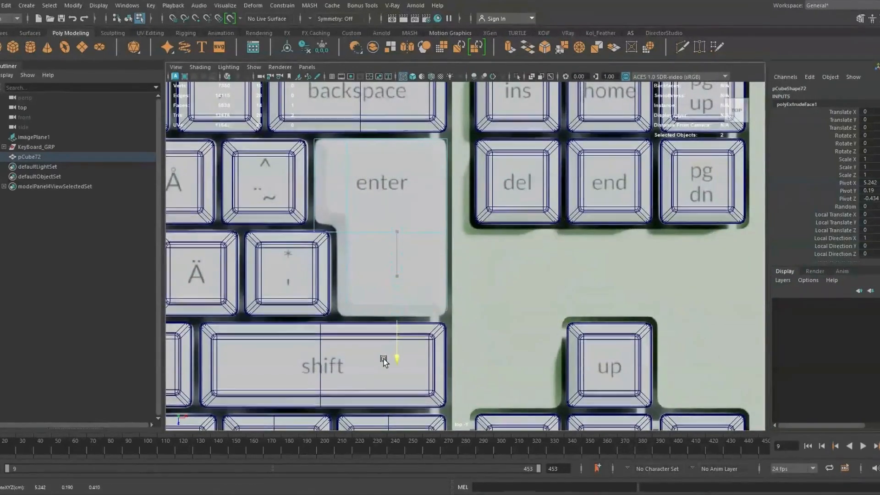
Step: Line up the lengthwise loop and middle row of vertices with the inner notch of the enter key
right_click_drag(348, 151, 303, 151)
left_click_drag(336, 130, 360, 323)
left_click_drag(384, 223, 385, 223)
left_click_drag(459, 244, 303, 222)
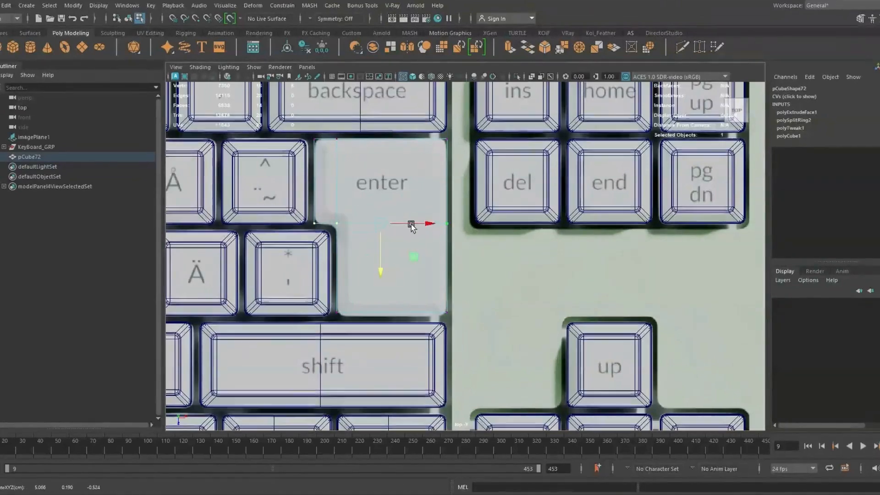
Step: Scale the three top faces of the enter key to about 0.846 in X and Z to taper its sides
key("space")
key("space")
right_click_drag(590, 192, 590, 229)
left_click(381, 227)
left_click(412, 239, "shift")
left_click(408, 273, "shift")
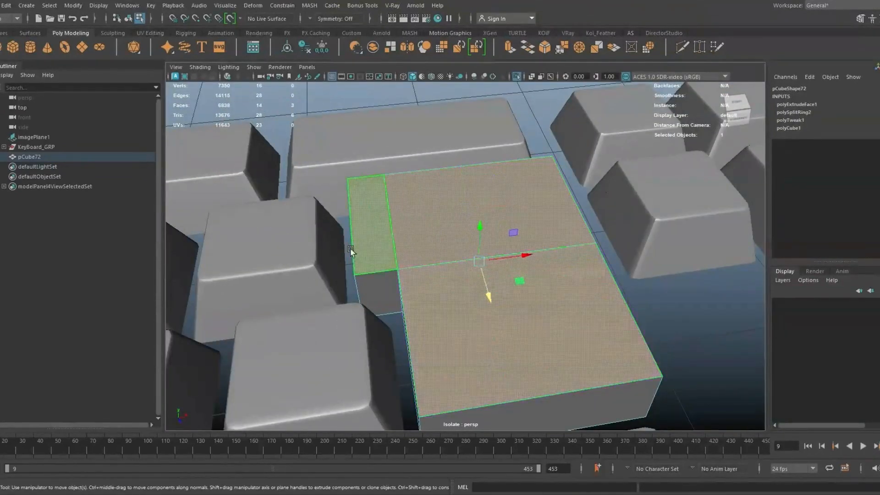
key("space")
key("space")
key("r")
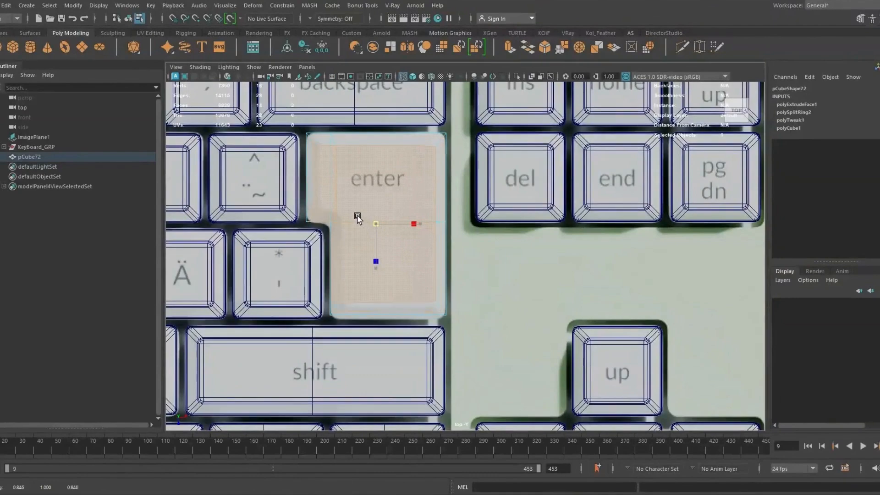
key("space")
key("space")
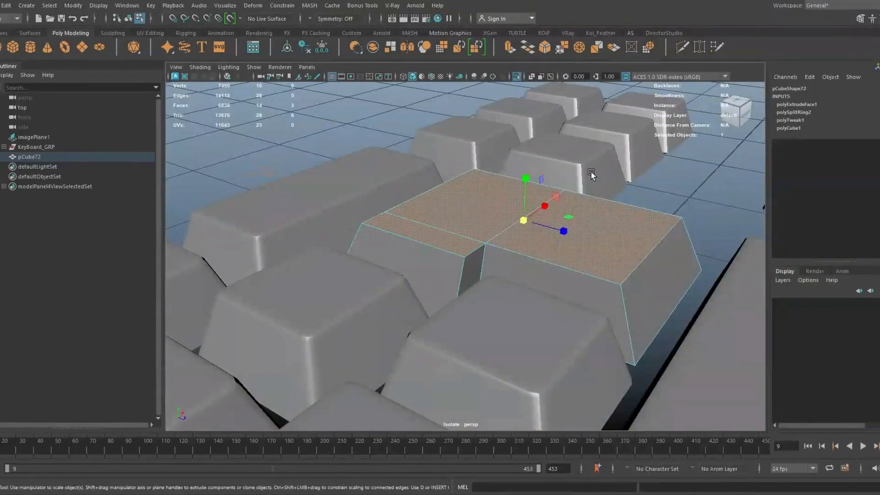
Step: Shift the tapered top's edges in the top view to match the inner outline of the enter key on the reference
left_click_drag(559, 240, 555, 271, "alt")
left_click(426, 269)
key("space")
key("space")
scroll(407, 235, "up", 1)
middle_click_drag(381, 227, 388, 282, "alt")
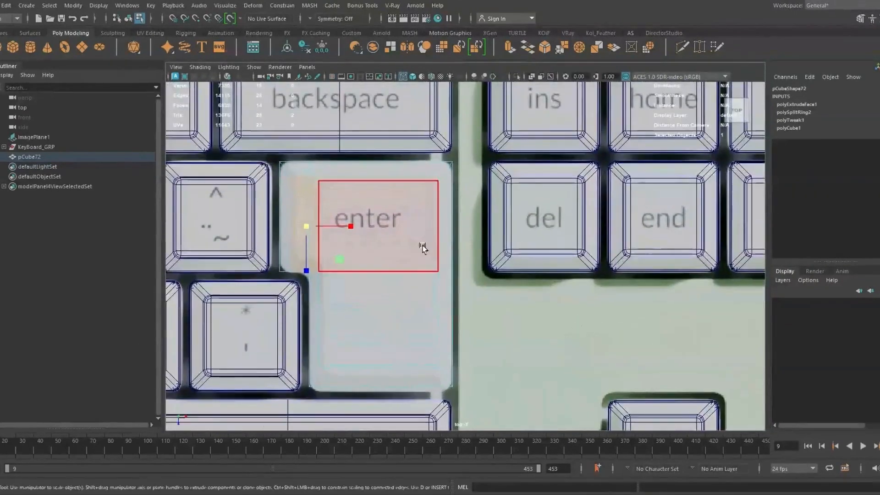
key("space")
double_click(649, 147)
left_click_drag(650, 148, 561, 155, "alt")
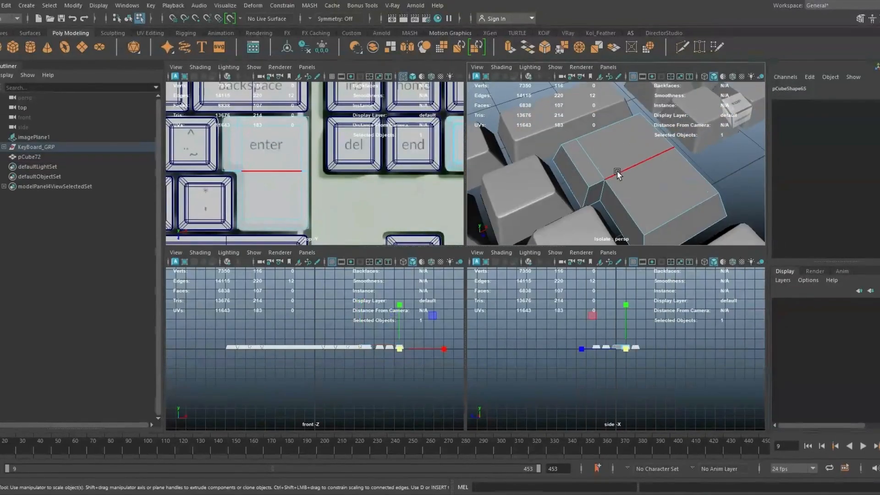
key("F8")
key("space")
left_click_drag(364, 316, 366, 304)
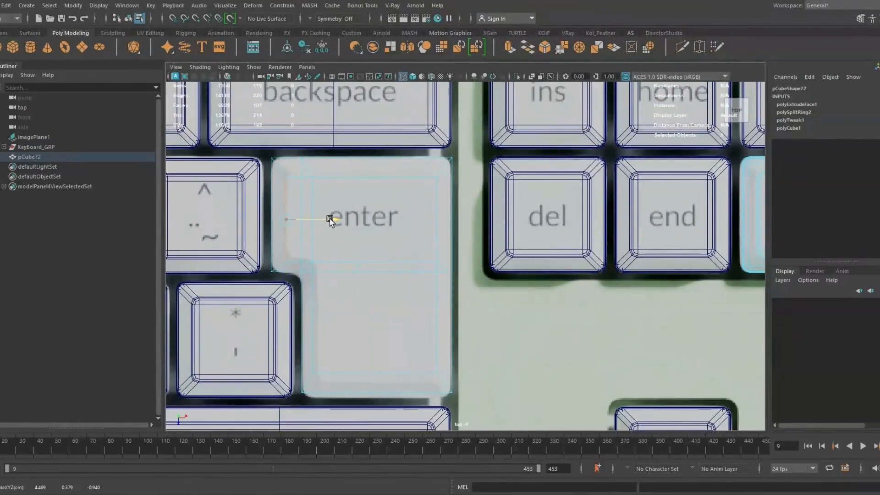
left_click(368, 174)
left_click_drag(296, 181, 362, 232)
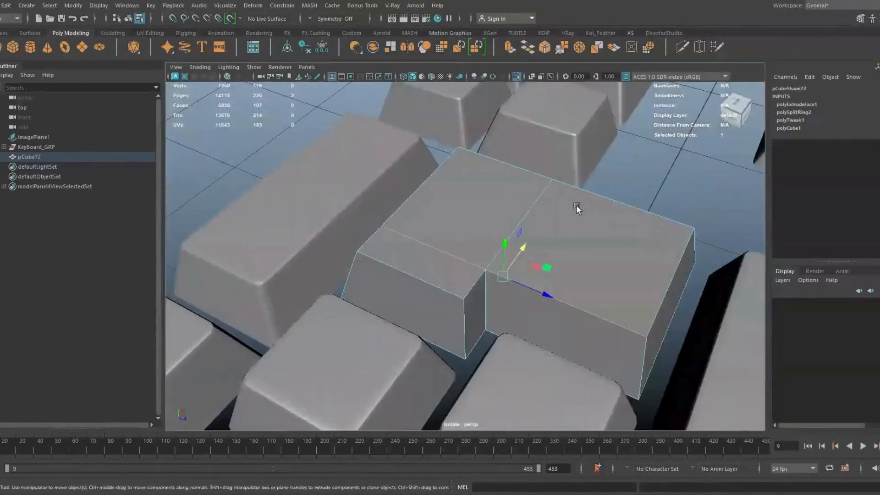
Step: Delete the underside faces of the enter key
left_click_drag(576, 205, 506, 255, "alt")
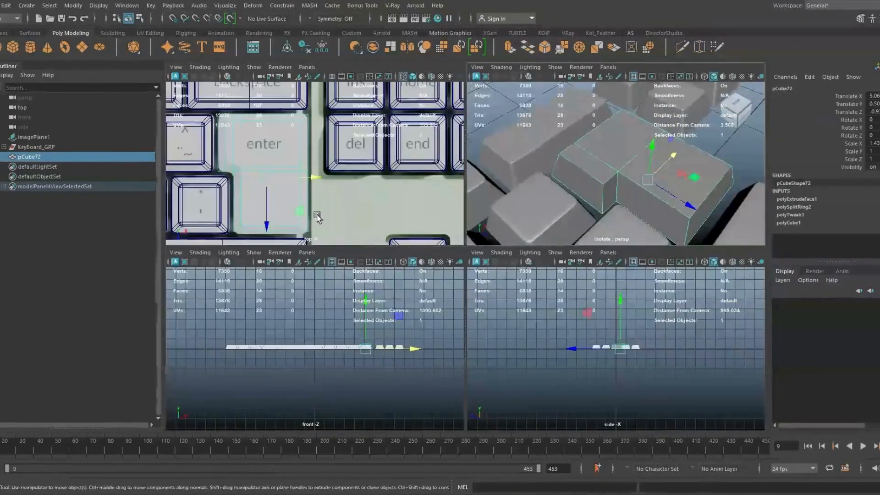
key("space")
key("F10")
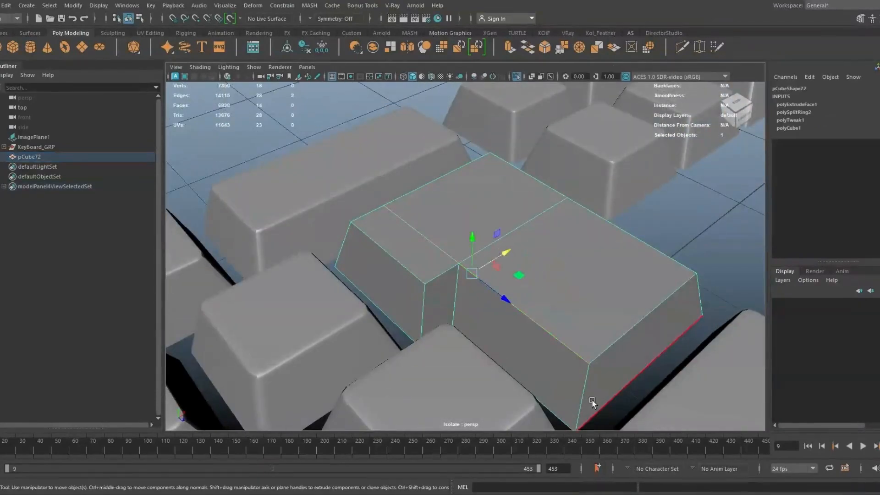
right_click_drag(473, 280, 473, 279, "ctrl")
left_click_drag(476, 282, 417, 294, "alt")
left_click(522, 317, "ctrl")
left_click_drag(524, 317, 449, 294, "alt")
left_click(554, 243, "ctrl")
left_click_drag(554, 242, 641, 212, "alt")
left_click(524, 252, "shift")
key("Delete")
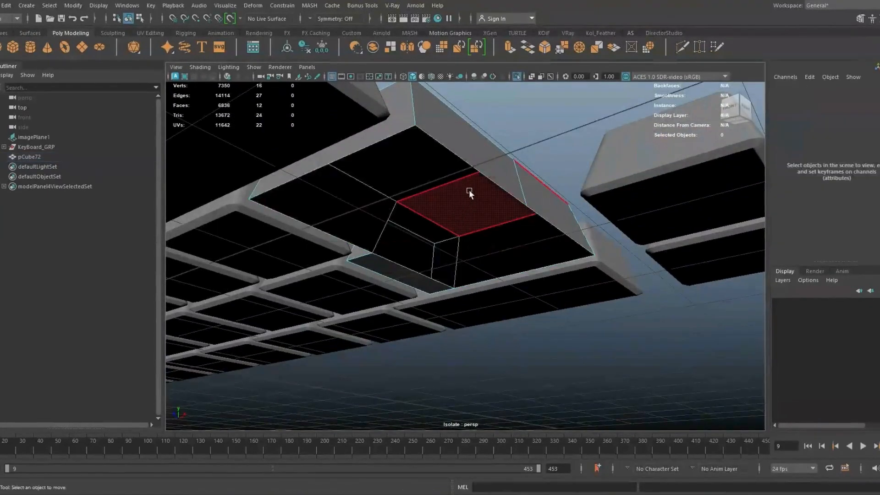
Step: Bevel the enter key's vertical corner edges with a fraction of 0.66 and two segments
left_click_drag(472, 189, 412, 213, "alt")
left_click(446, 285)
left_click(445, 315)
right_click_drag(445, 209, 490, 239, "ctrl")
key("ctrl+z")
left_click_drag(378, 230, 664, 220, "alt")
left_click(490, 257, "shift")
left_click(488, 263, "shift")
left_click_drag(541, 261, 394, 213, "alt")
right_click_drag(394, 213, 449, 221, "shift")
key("space")
key("space")
right_click_drag(308, 156, 395, 199, "alt")
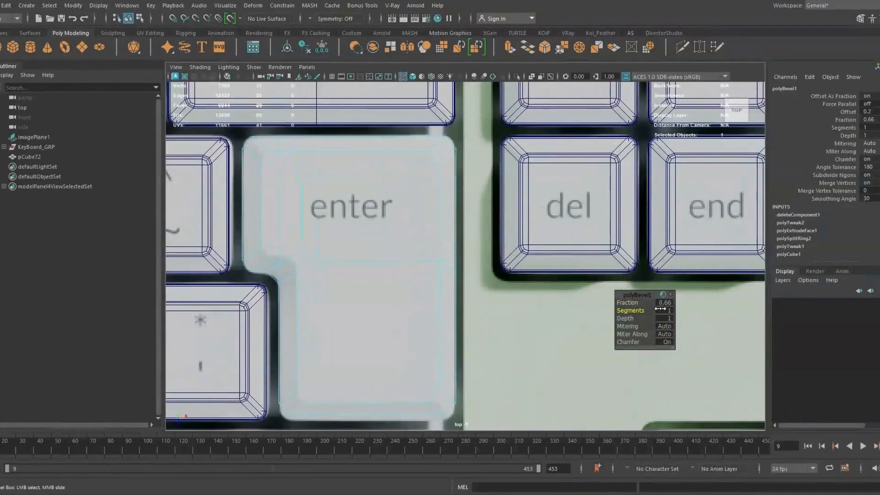
middle_click_drag(341, 236, 293, 196, "alt")
key("space")
key("space")
left_click_drag(513, 181, 453, 218, "alt")
right_click_drag(453, 218, 487, 204)
Step: Move the vertices along the enter key's lower end to line up with the reference outline
key("space")
key("space")
right_click_drag(243, 202, 197, 203)
left_click_drag(201, 343, 423, 403)
key("w")
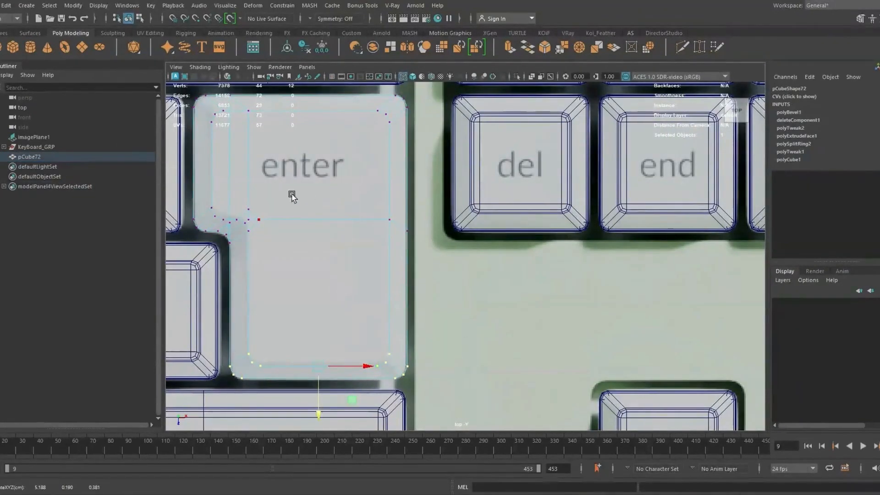
key("space")
key("space")
Step: Delete the surplus edges meeting at the notch corner on the enter key's top
left_click_drag(503, 167, 495, 199, "alt")
scroll(405, 267, "up", 4)
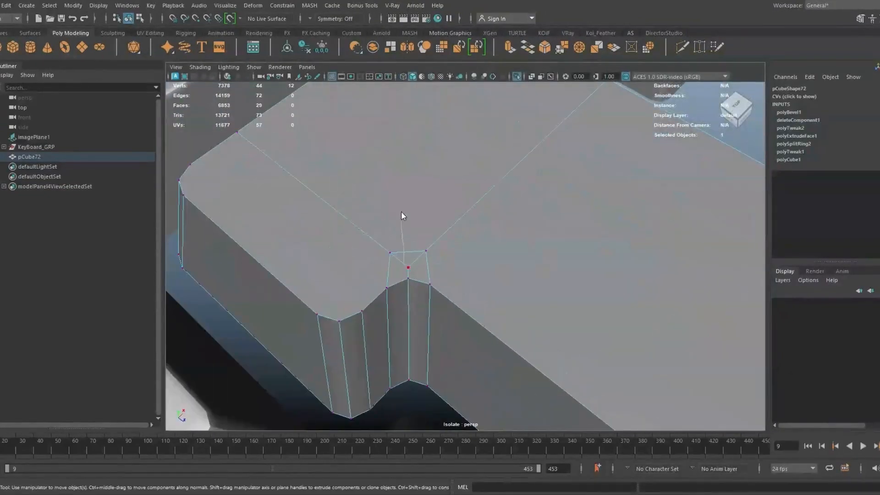
key("F10")
left_click(400, 260)
key("Delete")
left_click_drag(424, 253, 407, 226, "alt")
Step: Cut new edges with Multi-Cut around the notch corner and along the narrow side section of the enter key's top
right_click_drag(403, 225, 462, 138)
right_click_drag(424, 193, 374, 194, "shift")
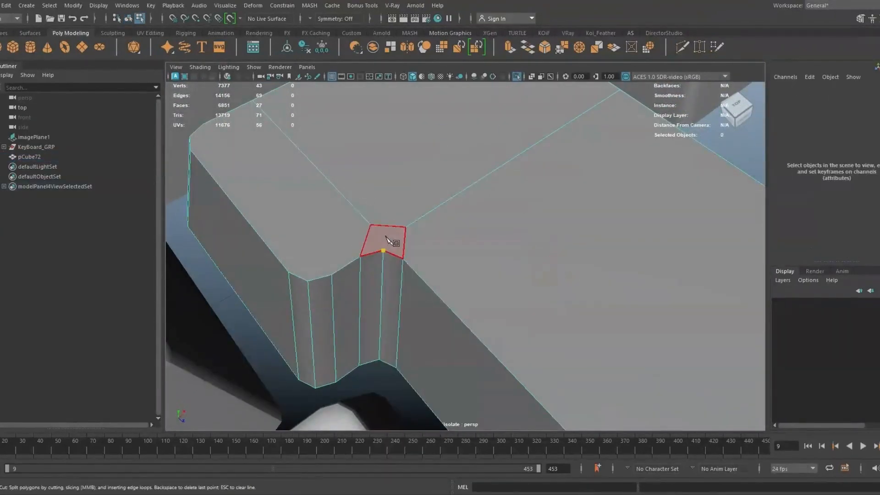
left_click_drag(386, 213, 409, 222, "alt")
key("w")
left_click_drag(486, 241, 413, 224, "alt")
left_click(406, 244)
right_click_drag(403, 204, 353, 200, "shift")
left_click(585, 110)
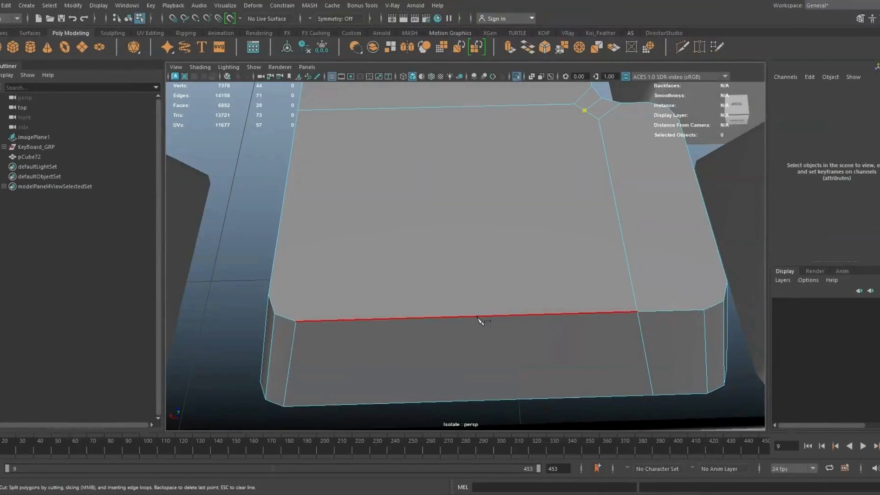
left_click_drag(527, 323, 458, 256, "alt")
right_click_drag(459, 257, 405, 222, "alt")
left_click_drag(405, 222, 413, 271, "alt")
right_click_drag(413, 271, 509, 312, "alt")
middle_click_drag(339, 188, 445, 218, "alt")
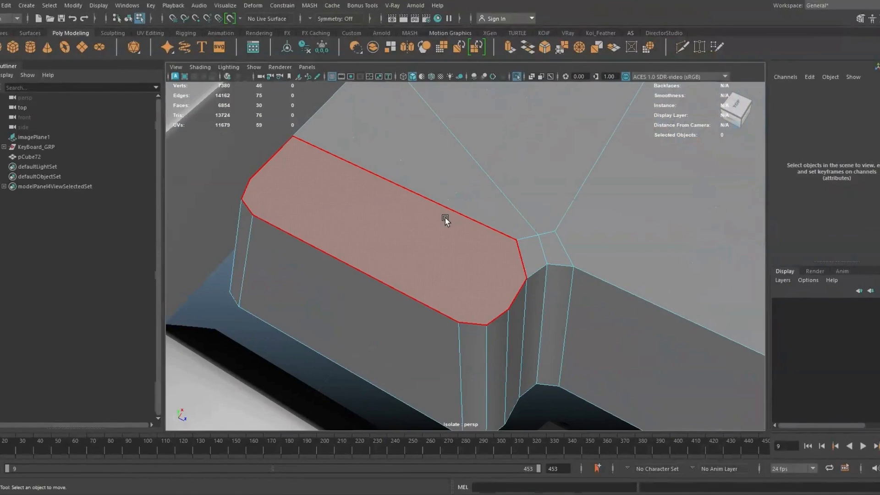
Step: Continue the Multi-Cut edges across the enter key's top and sides to connect the rounded corners
right_click_drag(446, 219, 381, 217, "shift")
left_click_drag(508, 312, 592, 289, "alt")
left_click_drag(631, 267, 606, 197, "alt")
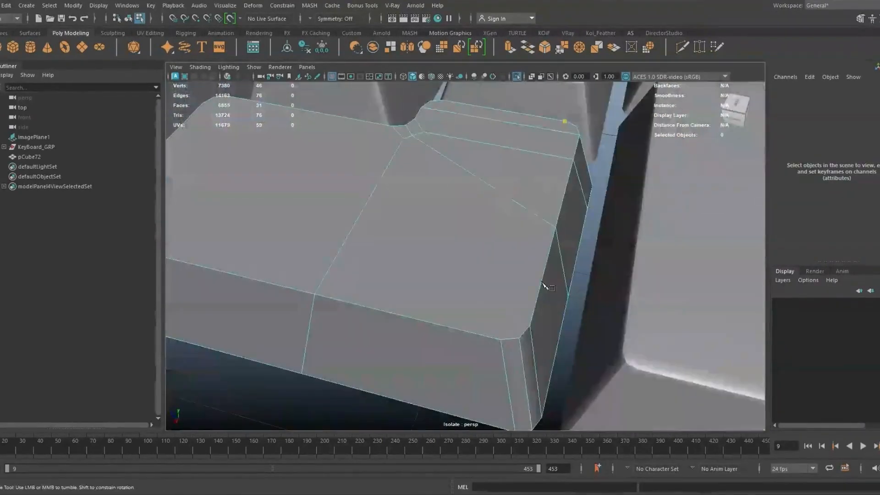
right_click_drag(532, 328, 527, 207, "alt")
left_click_drag(578, 200, 502, 183, "alt")
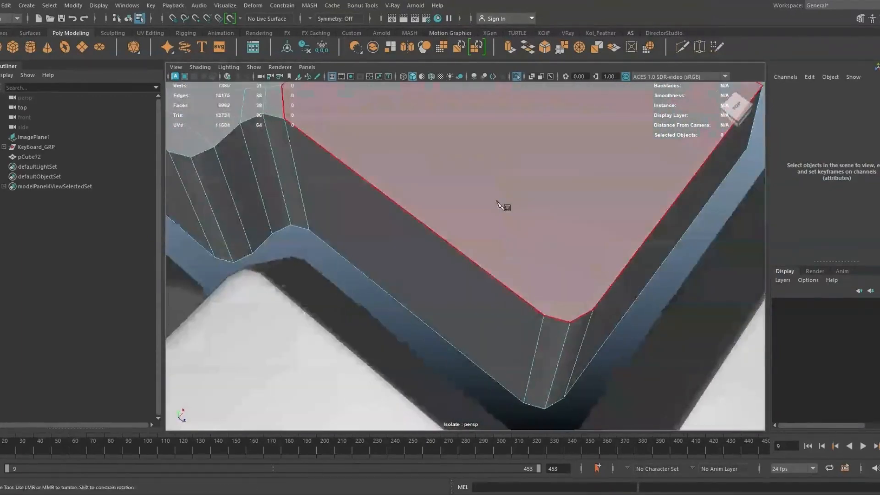
right_click_drag(525, 259, 305, 173, "alt")
left_click_drag(304, 173, 479, 198, "alt")
Step: Bevel the outer border edges of the enter key's top with a fraction of 0.08 and 2 segments
double_click(453, 243)
left_click(420, 245, "shift")
left_click_drag(542, 221, 368, 216, "alt")
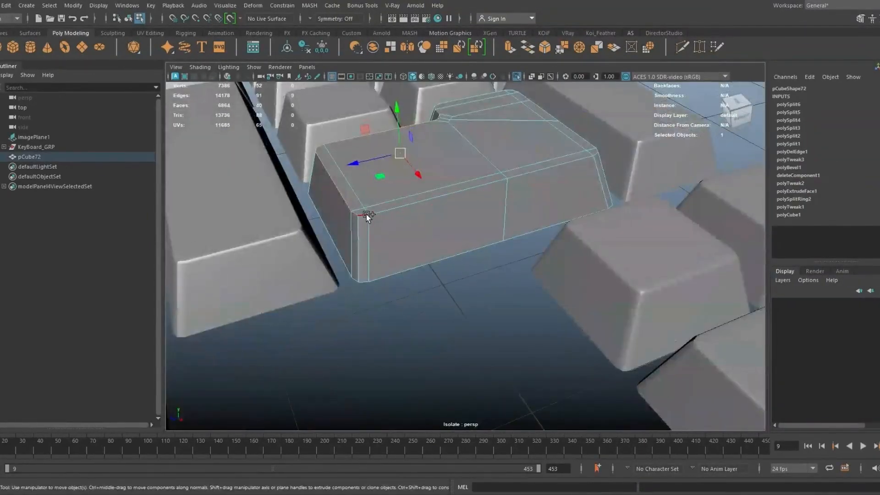
left_click_drag(499, 191, 422, 181, "alt")
right_click_drag(422, 180, 500, 188, "alt")
double_click(389, 145, "shift")
left_click_drag(569, 110, 298, 201, "alt")
left_click_drag(568, 136, 333, 211, "alt")
left_click(333, 211, "shift")
scroll(429, 180, "down", 5)
right_click_drag(431, 178, 476, 182, "shift")
left_click(476, 182)
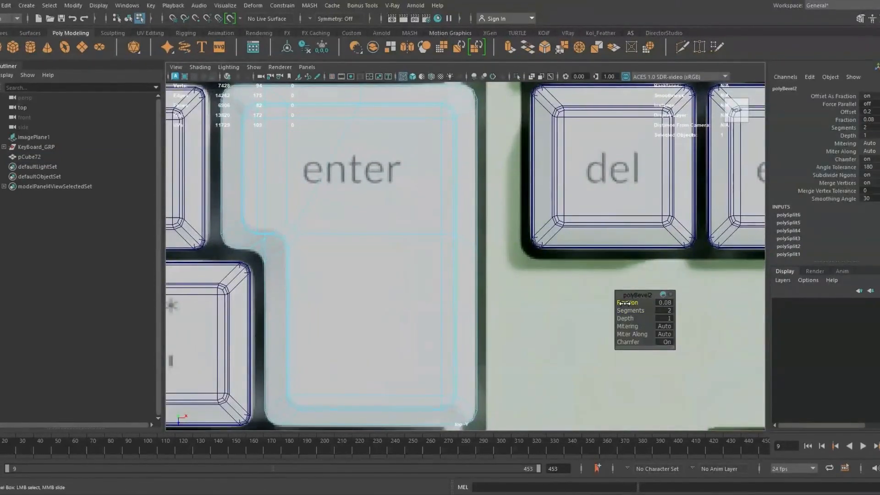
Step: Select the vertex row running from the notch across the enter key's top and shift it slightly upward on the reference
right_click_drag(246, 114, 197, 114)
scroll(356, 244, "up", 3)
middle_click_drag(357, 243, 477, 269, "alt")
left_click_drag(268, 208, 378, 264)
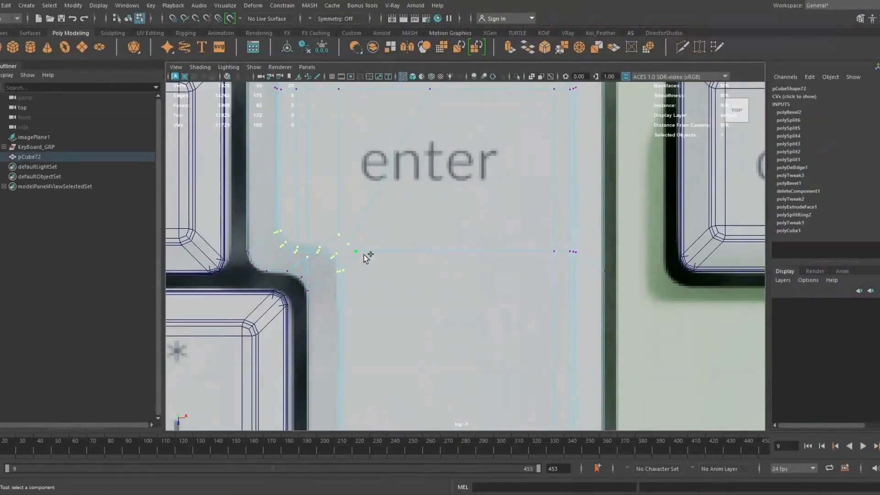
left_click_drag(596, 270, 597, 270, "shift")
key("space")
key("space")
left_click_drag(545, 197, 397, 201, "alt")
left_click(384, 173, "shift")
mouse_move(437, 165)
left_mouse_down("alt")
mouse_move(458, 142)
mouse_move(633, 332)
mouse_move(424, 160)
left_mouse_up("alt")
key("space")
key("space")
key("w")
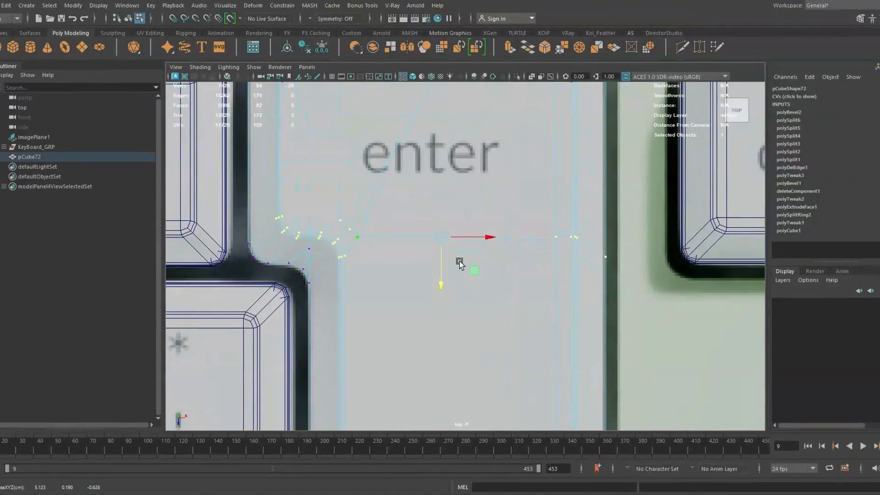
Step: Delete the three underside faces of the enter key
key("space")
key("space")
left_click_drag(577, 159, 398, 181, "alt")
key("F11")
left_click(447, 173)
left_click(434, 177, "shift")
left_click(401, 192, "shift")
key("Delete")
Step: Compare the enter key with its neighbours, isolate it again and insert an edge loop around its sides
left_click_drag(417, 232, 400, 250, "alt")
right_click_drag(482, 182, 521, 137)
left_click(517, 77)
left_click_drag(486, 176, 522, 133, "alt")
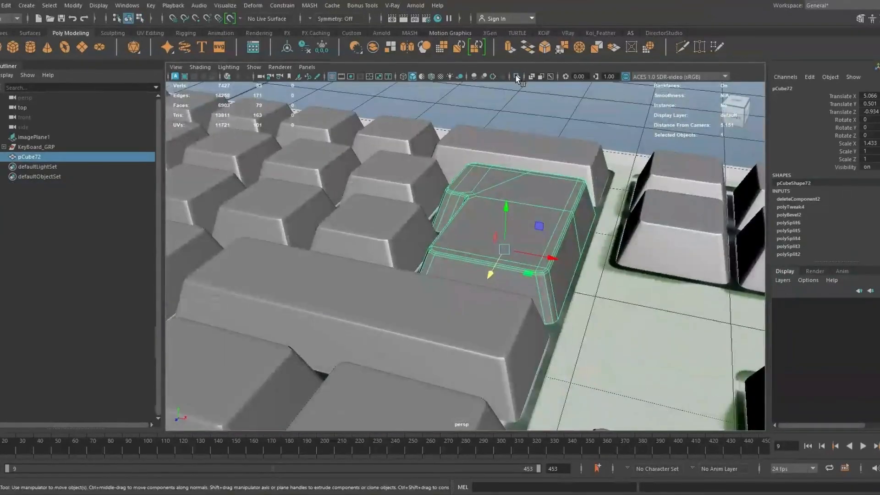
left_click(516, 77)
left_click_drag(514, 244, 489, 236, "alt")
right_click_drag(479, 202, 423, 220, "shift")
left_click_drag(513, 282, 601, 281)
Step: Extrude the open bottom border edges of the enter key and undo the last surplus changes
key("w")
double_click(469, 174)
right_click_drag(463, 142, 454, 177, "shift")
left_click_drag(503, 198, 660, 229, "alt")
mouse_move(630, 311)
left_mouse_down()
mouse_move(623, 319)
mouse_move(624, 303)
mouse_move(629, 311)
left_mouse_up()
key("ctrl+z")
key("ctrl+z")
key("ctrl+z")
left_click_drag(481, 298, 403, 341, "alt")
Step: Turn on smooth preview for the enter key in object mode and end its isolation
right_click_drag(555, 221, 614, 164)
key("3")
left_click(614, 166)
left_click_drag(614, 166, 540, 311, "alt")
left_click(527, 204)
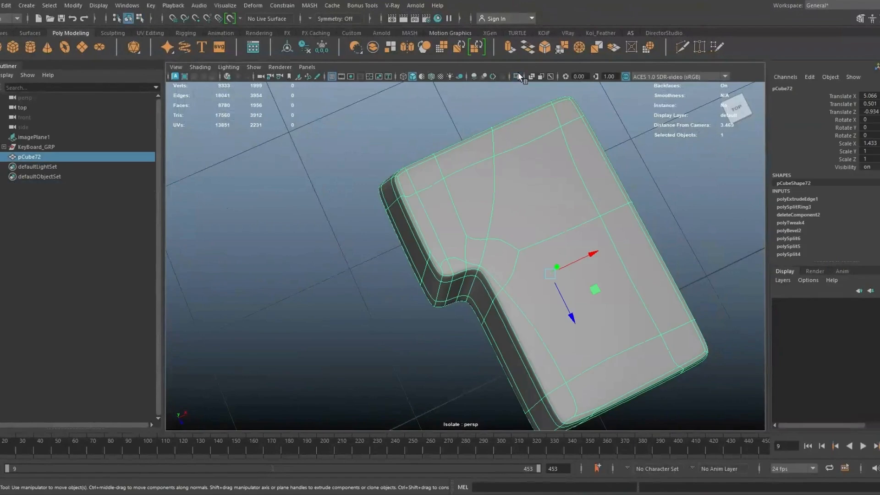
left_click(517, 76)
left_click(654, 203)
Step: Examine the enter key among the other keycaps in the shaded top view
key("space")
key("space")
right_click_drag(458, 218, 376, 122, "alt")
left_click_drag(376, 121, 365, 110, "alt")
key("5")
middle_click_drag(474, 154, 591, 161, "alt")
right_click_drag(591, 174, 626, 250, "alt")
left_click(606, 250)
right_click_drag(523, 135, 614, 406)
left_click(615, 406)
Step: Delete the construction history of the enter key, pCube72, and deselect it
left_click(29, 156)
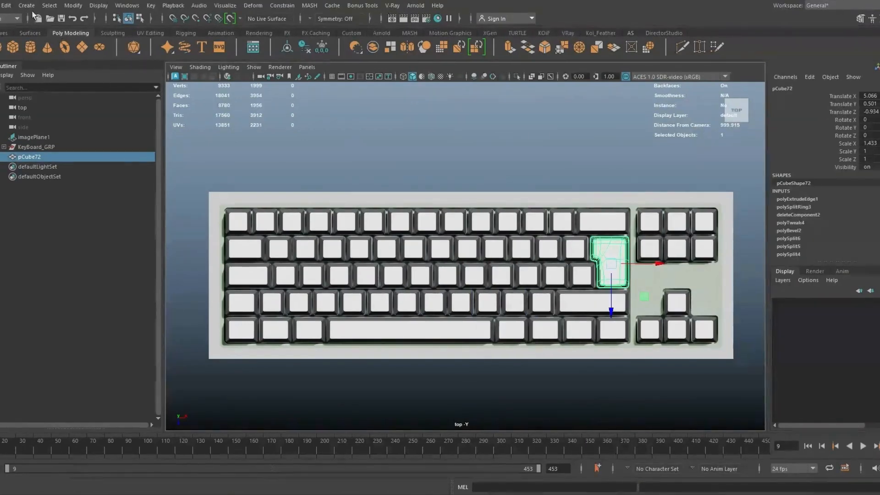
left_click(6, 5)
mouse_move(50, 113)
left_click(194, 128)
left_click(348, 187)
Step: Examine the complete set of keycaps in the perspective and top views
key("space")
key("space")
right_click_drag(600, 149, 386, 152, "alt")
left_click_drag(380, 165, 350, 196, "alt")
key("space")
key("space")
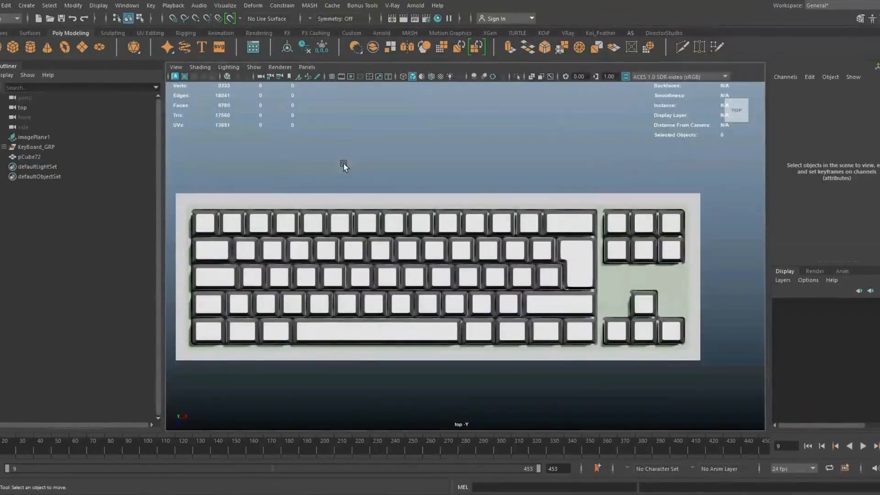
middle_click_drag(454, 207, 490, 189, "alt")
left_click_drag(491, 189, 474, 192, "alt")
middle_click_drag(475, 192, 466, 195, "alt")
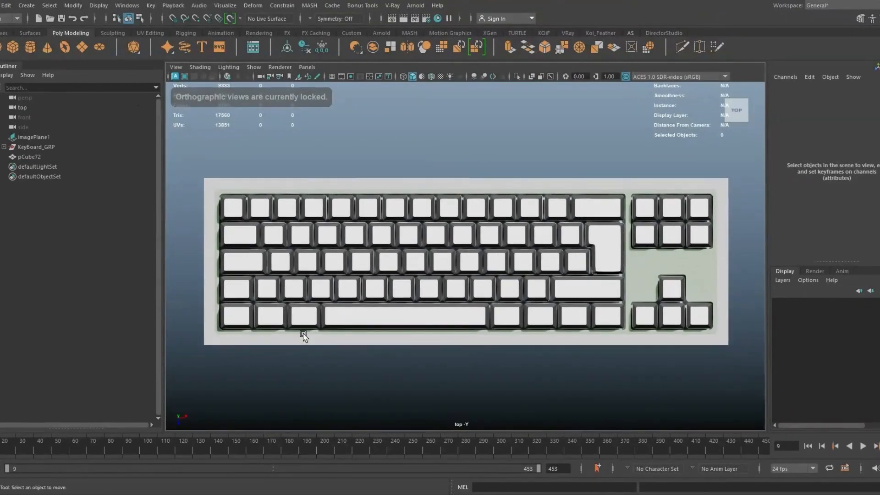
middle_click_drag(350, 281, 365, 242, "alt")
Step: Save the scene and move the enter key into KeyBoard_GRP
key("ctrl+s")
middle_click_drag(313, 235, 332, 259, "alt")
scroll(375, 263, "up", 2)
left_click(36, 153)
Step: Create a polygon cube and stretch it along X to a scale of about 4.62
left_click(13, 47)
scroll(386, 202, "down", 2)
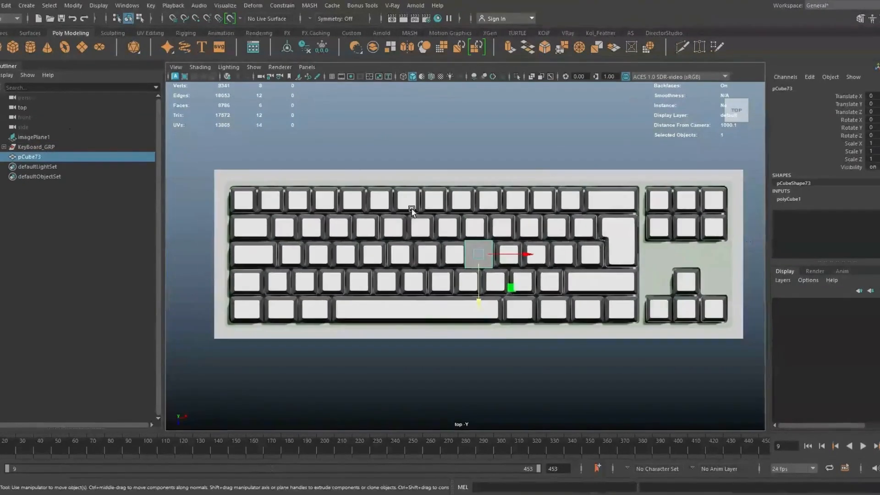
key("r")
left_click_drag(498, 250, 661, 255)
Step: Hide KeyBoard_GRP in wireframe display and scale the cube to about 18.28 in X and 5.12 in Z over the green plate
key("4")
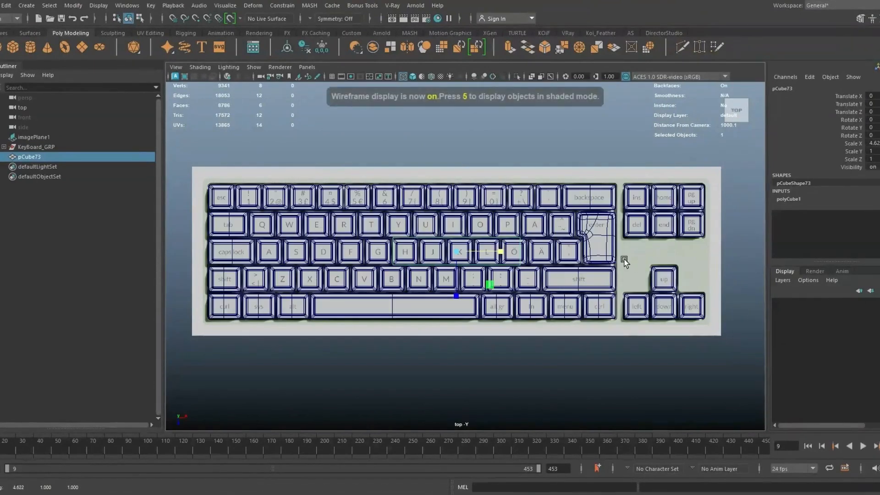
left_click(495, 250)
key("ctrl+h")
left_click(495, 250)
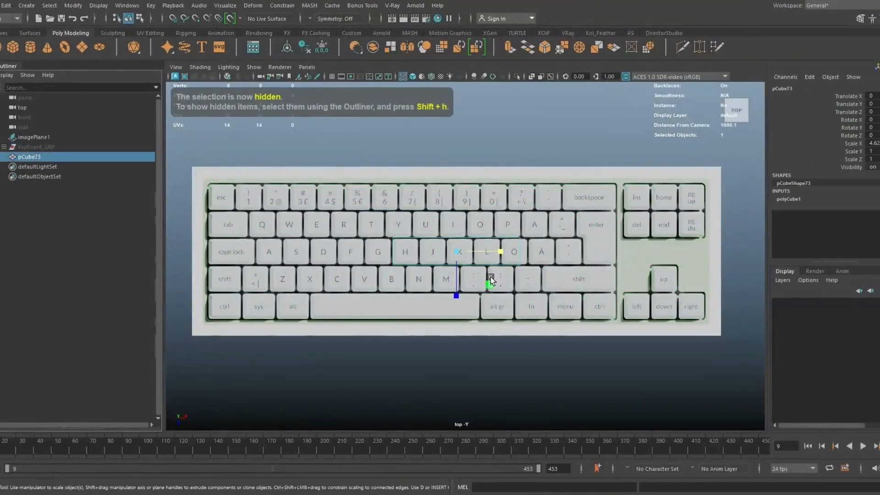
left_click_drag(500, 252, 637, 274)
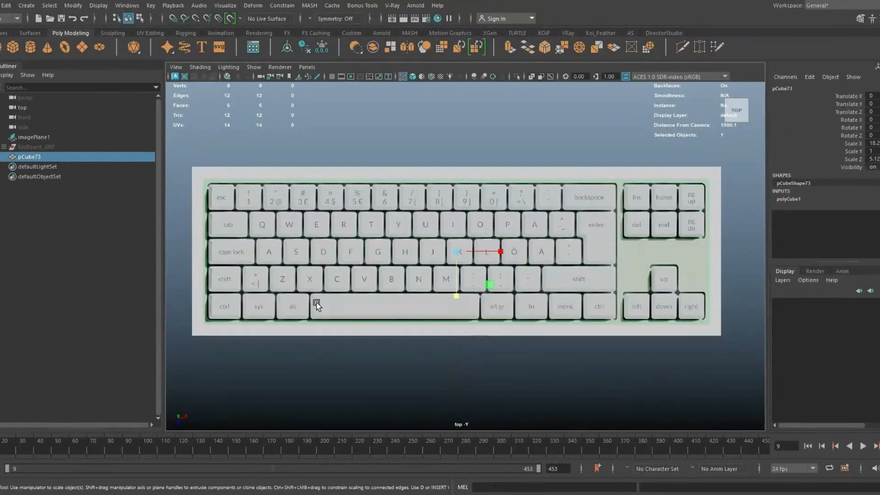
Step: Flatten the cube into a thin plate with a Y scale of about 0.178
scroll(355, 275, "up", 4)
scroll(350, 267, "down", 5)
key("space")
key("space")
scroll(419, 168, "up", 4)
left_click_drag(414, 233, 408, 201, "alt")
mouse_move(338, 223)
left_mouse_down("alt")
mouse_move(333, 213)
mouse_move(345, 223)
left_mouse_up("alt")
key("space")
key("space")
right_click_drag(369, 197, 445, 241, "alt")
Step: Try dividing the plate into 44 width and 22 depth subdivisions
left_click(789, 199)
scroll(825, 222, "down", 1)
left_click(816, 224)
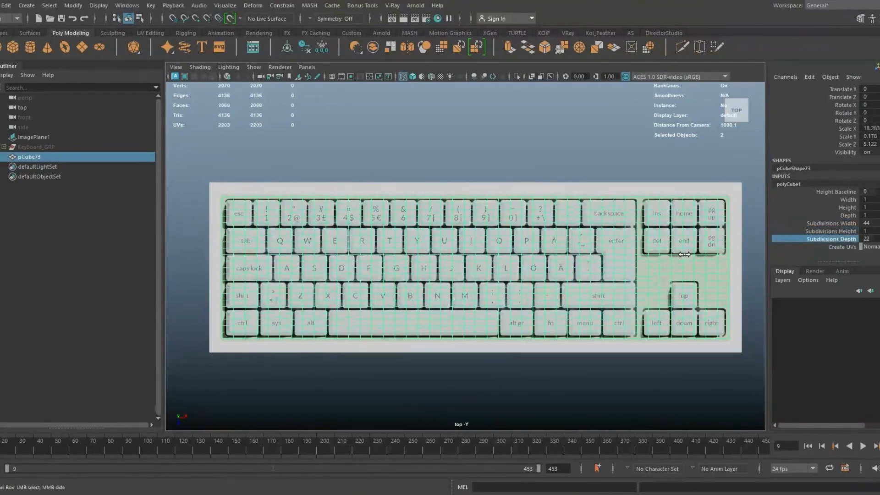
key("ctrl+z")
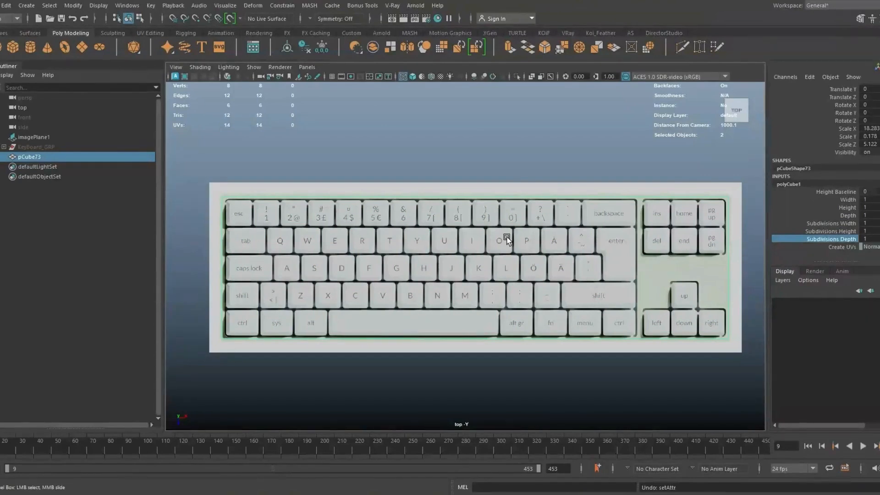
Step: Select the vertices along the plate's upper edge and align them with the green border in the reference
scroll(297, 244, "up", 1)
middle_click_drag(298, 243, 424, 271, "alt")
right_click_drag(298, 182, 254, 187)
scroll(404, 183, "down", 1)
middle_click_drag(412, 182, 272, 203, "alt")
left_click_drag(206, 219, 762, 258)
middle_click_drag(411, 240, 417, 258, "alt")
scroll(434, 291, "up", 10)
left_click_drag(434, 301, 435, 295)
Step: Select the vertices along the plate's left edge and align them with the reference border beside the tab and caps lock keys
scroll(434, 296, "down", 10)
middle_click_drag(434, 296, 524, 279, "alt")
left_click_drag(313, 209, 493, 426)
scroll(493, 426, "up", 2)
middle_click_drag(495, 429, 642, 440, "alt")
middle_click_drag(339, 372, 335, 329, "alt")
scroll(335, 328, "up", 5)
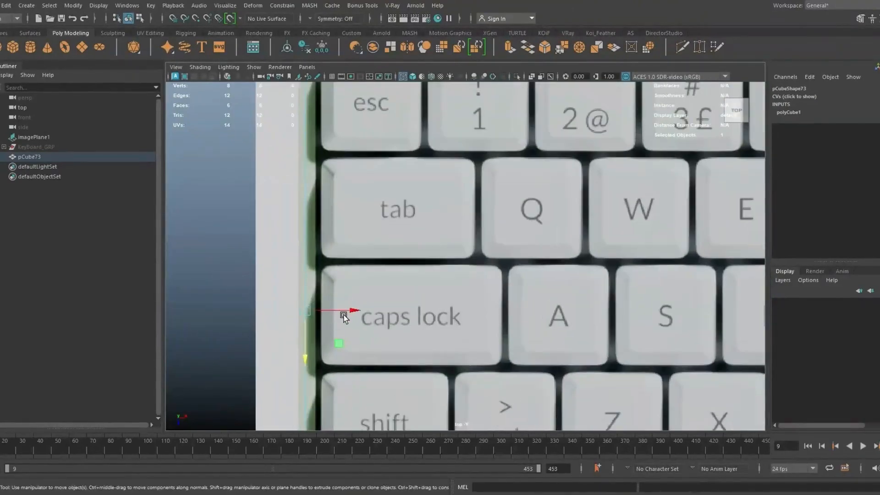
Step: Select the vertices along the plate's lower edge and align them with the green border in the reference
scroll(433, 324, "down", 10)
middle_click_drag(433, 324, 257, 304, "alt")
left_click_drag(236, 308, 759, 362)
scroll(571, 358, "up", 1)
middle_click_drag(571, 358, 552, 283, "alt")
scroll(611, 394, "up", 10)
left_click_drag(386, 250, 386, 267)
Step: Select the vertices along the plate's right edge and align them with the reference border beside the arrow keys
scroll(395, 241, "down", 10)
middle_click_drag(660, 96, 390, 201, "alt")
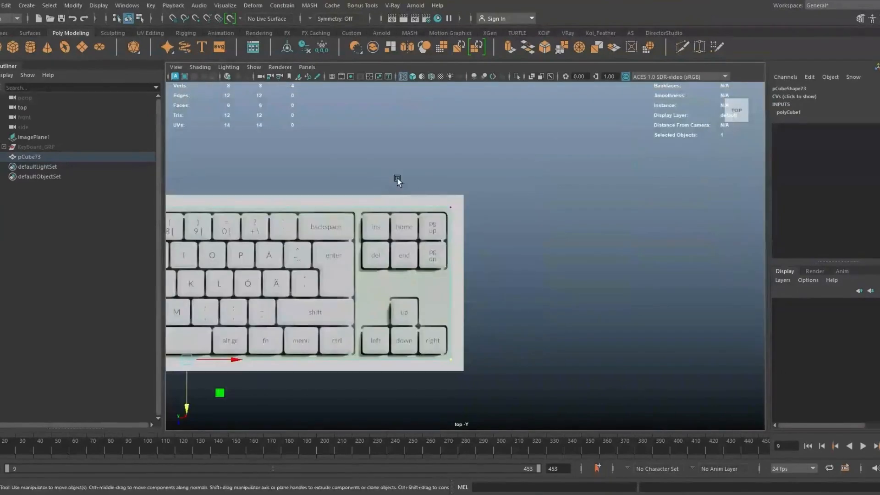
left_click_drag(391, 200, 527, 394)
scroll(552, 367, "up", 5)
middle_click_drag(552, 367, 551, 343, "alt")
Step: Insert edge loops in the plate beside the enter key, above the top key row, below the del row and below the bottom key row
scroll(465, 319, "down", 6)
right_click_drag(507, 204, 490, 166)
scroll(413, 151, "up", 5)
left_click(412, 155)
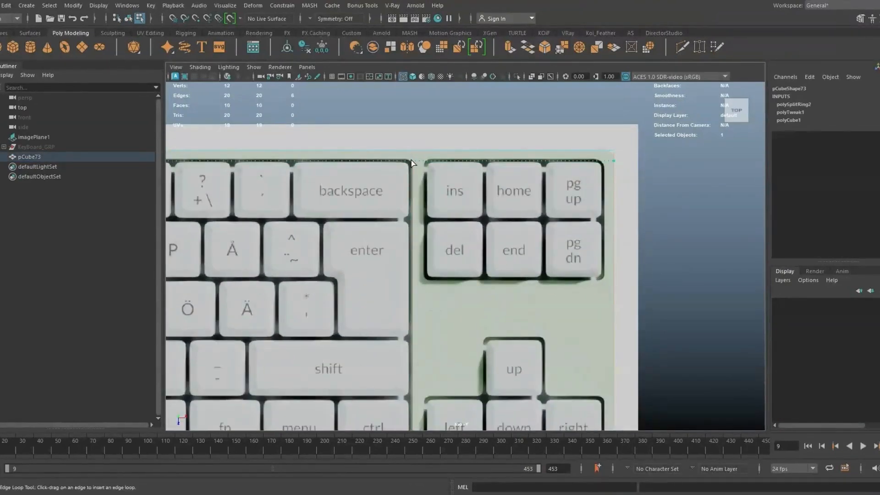
left_click(411, 161)
middle_click_drag(406, 284, 455, 225, "alt")
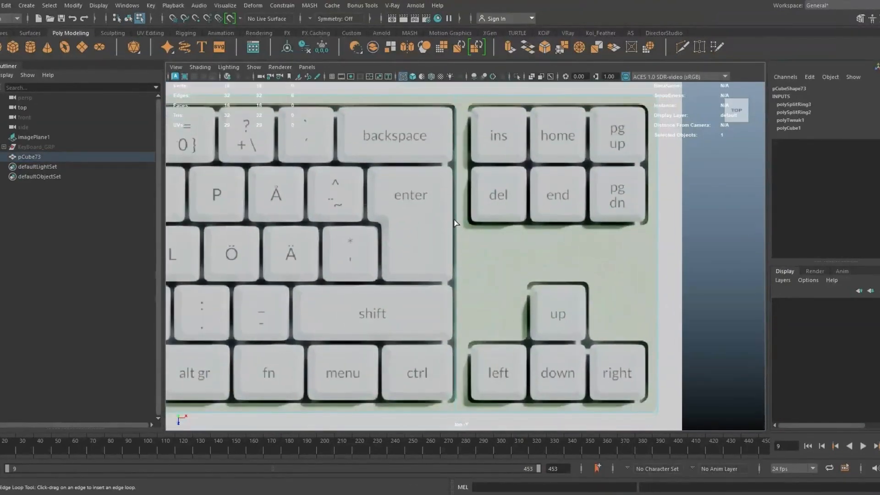
middle_click_drag(463, 292, 506, 304, "alt")
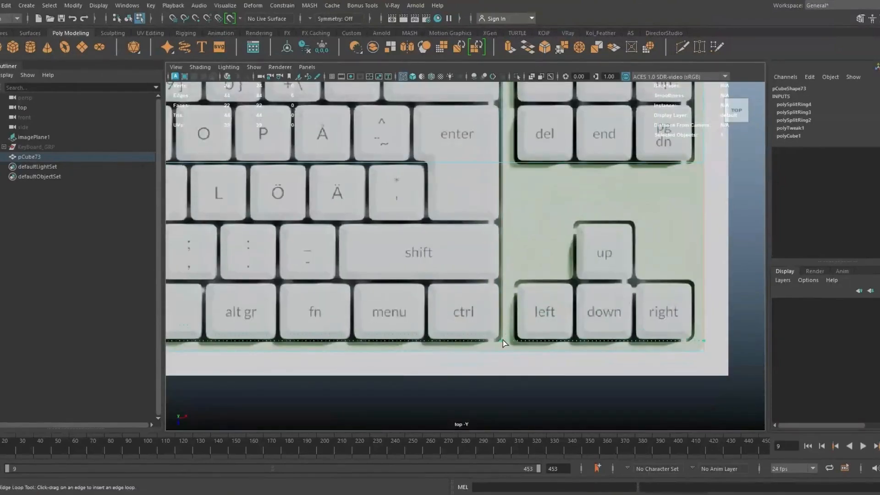
left_click(501, 339)
Step: Insert edge loops in the plate along the outer ctrl column, both sides of the navigation cluster and above the up key
middle_click_drag(361, 282, 715, 286, "alt")
middle_click_drag(183, 277, 352, 276, "alt")
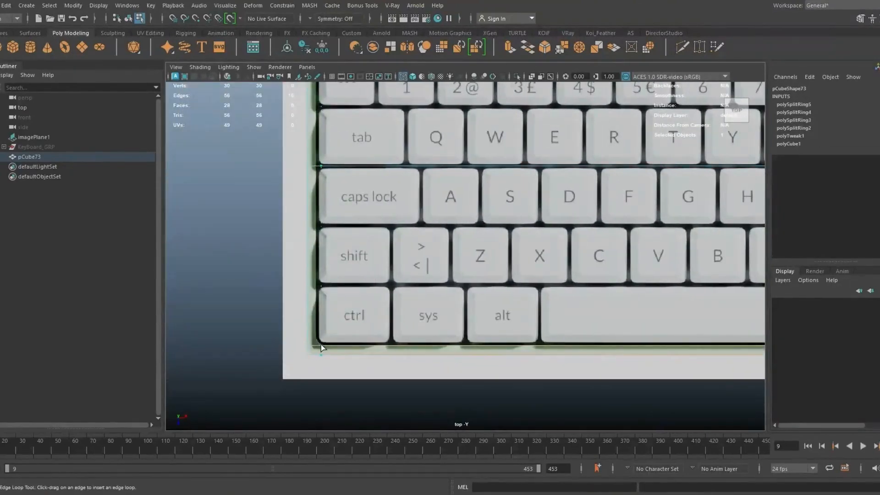
middle_click_drag(360, 218, 229, 294, "alt")
middle_click_drag(706, 315, 202, 275, "alt")
middle_click_drag(595, 298, 392, 277, "alt")
scroll(392, 278, "up", 1)
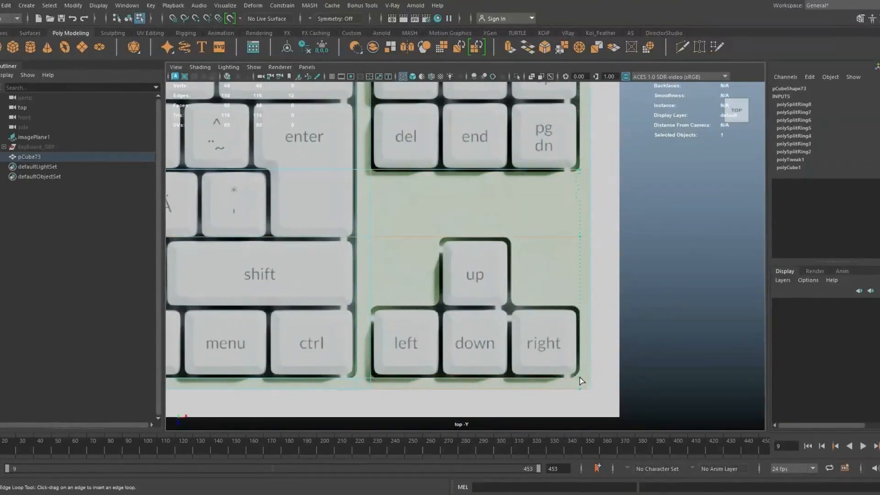
middle_click_drag(412, 252, 422, 344, "alt")
scroll(423, 321, "down", 2)
middle_click_drag(426, 298, 547, 284, "alt")
middle_click_drag(412, 249, 534, 253, "alt")
Step: Split the plate's edge ring down the middle of the main key block with a new edge loop
key("w")
key("space")
key("space")
key("F8")
left_click_drag(507, 226, 401, 223, "alt")
right_click_drag(450, 205, 449, 170)
left_click(442, 150)
right_click_drag(442, 148, 428, 194, "ctrl")
scroll(412, 199, "down", 6)
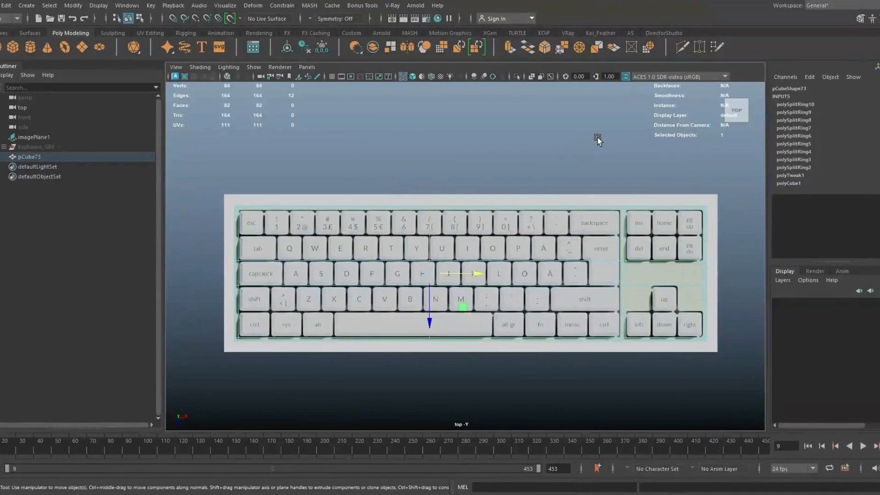
key("space")
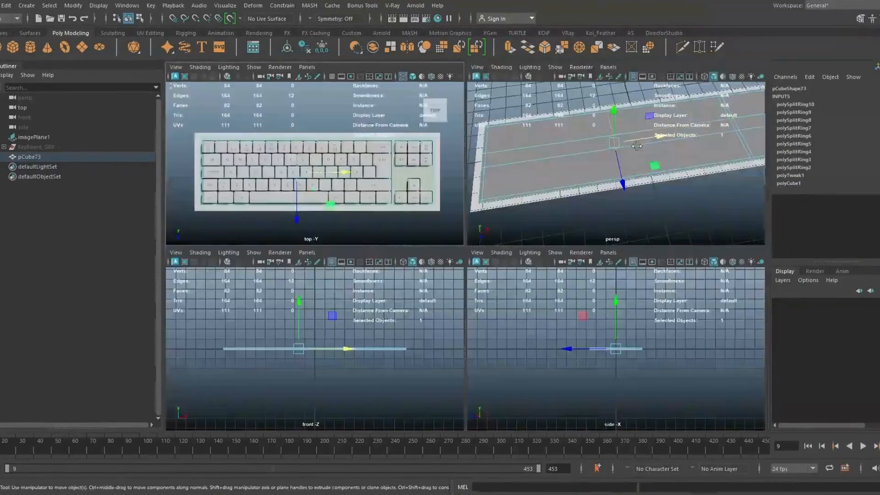
key("F11")
left_click(557, 150)
left_click_drag(559, 154, 628, 185, "alt")
key("space")
left_click(483, 188, "shift")
key("shift+period")
left_click_drag(483, 188, 477, 168, "alt")
left_click(383, 300)
left_click(333, 283, "shift")
left_click(313, 251, "shift")
left_click(463, 165, "shift")
left_click(482, 195, "shift")
left_click(504, 206, "shift")
key("space")
key("space")
Step: Bevel the plate's four vertical outer corner edges with 2 segments and a fraction of 0.75 to match the reference's rounding
scroll(294, 225, "up", 5)
middle_click_drag(356, 309, 572, 392, "alt")
scroll(571, 393, "up", 4)
key("space")
key("space")
left_click_drag(581, 153, 488, 200, "alt")
scroll(487, 200, "up", 4)
middle_click_drag(509, 275, 568, 298, "alt")
key("F10")
left_click(527, 315)
middle_click_drag(323, 275, 397, 252, "alt")
left_click_drag(396, 252, 471, 62, "alt")
left_click(510, 266, "shift")
scroll(347, 165, "down", 4)
scroll(319, 358, "up", 5)
left_click(319, 357, "shift")
scroll(319, 357, "down", 5)
left_click_drag(320, 321, 471, 273, "alt")
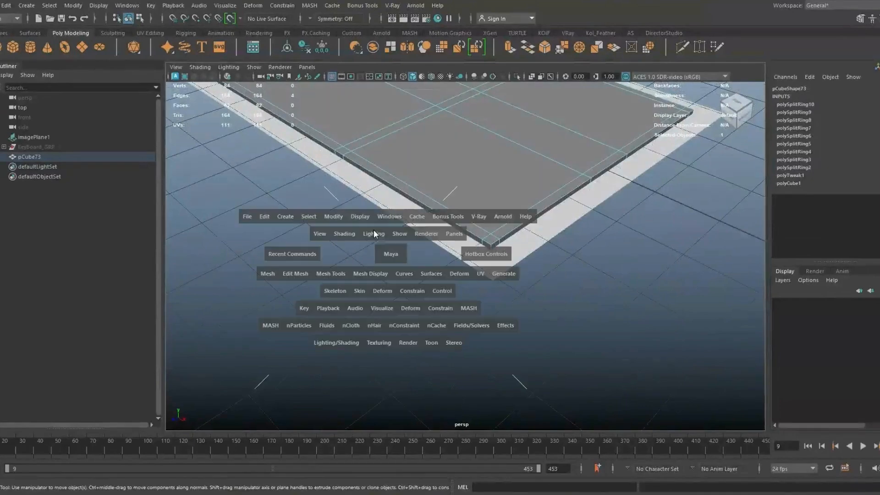
key("space")
key("space")
right_click_drag(351, 194, 407, 196, "shift")
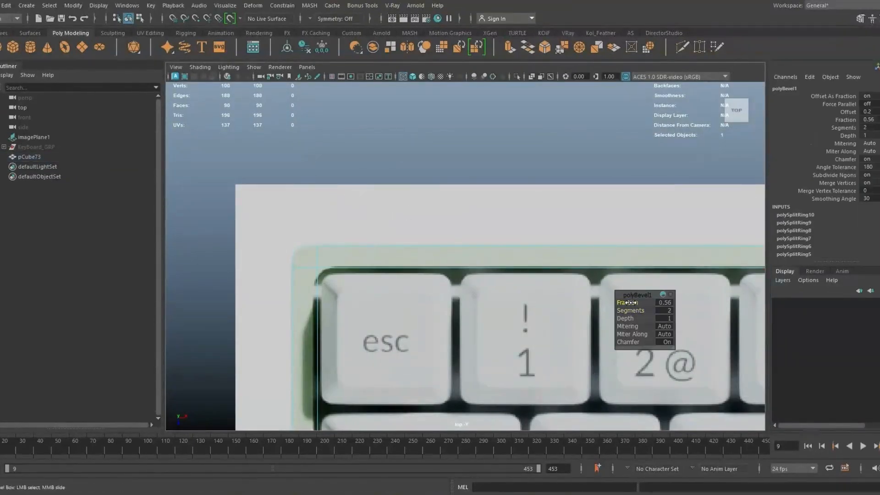
scroll(463, 197, "down", 8)
scroll(465, 319, "up", 5)
scroll(466, 314, "down", 5)
scroll(536, 255, "up", 5)
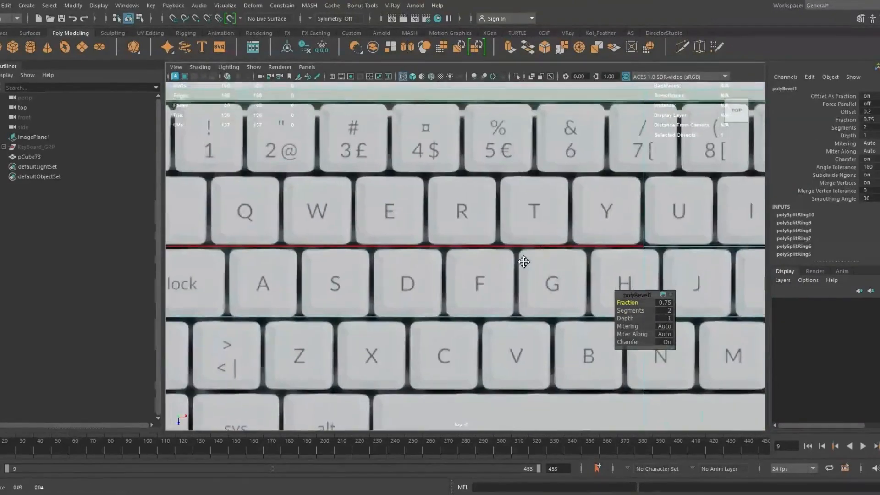
scroll(537, 255, "down", 3)
scroll(679, 175, "up", 3)
Step: Select only the plate faces beneath the main key block and extrude them down to a Local Translate Z of -0.09
key("space")
key("space")
left_click_drag(693, 157, 495, 215, "alt")
right_click_drag(492, 216, 496, 232)
left_click(496, 231)
left_click(628, 178, "shift")
left_click(583, 194, "shift")
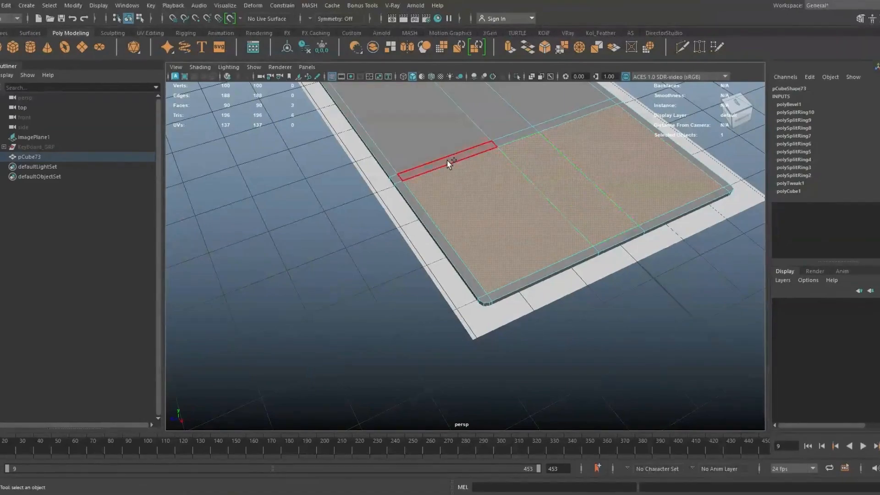
left_click(447, 160, "shift")
left_click(432, 134, "shift")
left_click(511, 130, "shift")
left_click(515, 136, "shift")
left_click(552, 123, "shift")
left_click(546, 107, "shift")
scroll(546, 108, "down", 4)
left_click_drag(505, 219, 458, 296, "alt")
key("space")
key("space")
middle_click_drag(474, 235, 537, 219, "alt")
left_click(538, 216, "shift")
left_click(541, 230, "shift")
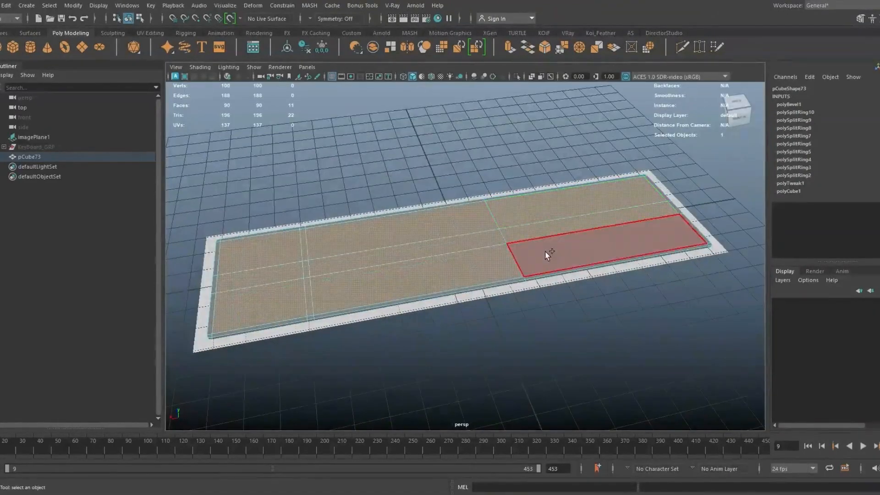
left_click(544, 248, "shift")
left_click_drag(544, 248, 495, 229, "alt")
left_click_drag(241, 168, 320, 295, "ctrl")
left_click_drag(320, 294, 322, 229, "alt")
left_click_drag(335, 260, 516, 287, "alt")
key("space")
key("space")
scroll(357, 195, "down", 5)
key("space")
key("space")
scroll(450, 220, "down", 3)
key("ctrl+e")
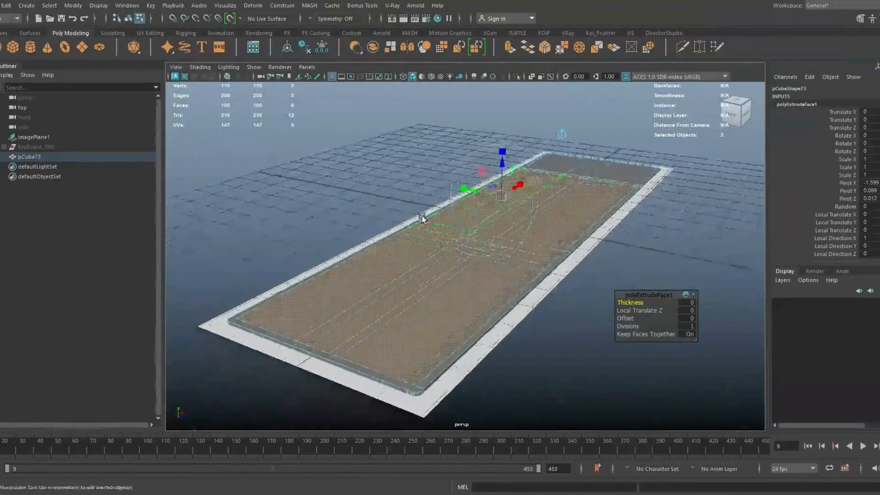
left_click_drag(453, 204, 466, 218, "alt")
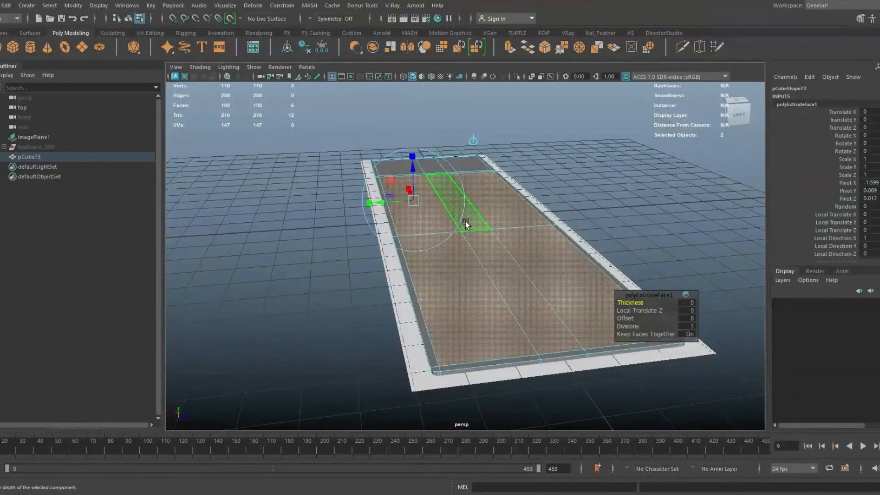
scroll(476, 226, "up", 3)
left_click_drag(328, 214, 463, 193, "alt")
left_click_drag(460, 250, 465, 232, "alt")
left_click_drag(472, 133, 618, 141)
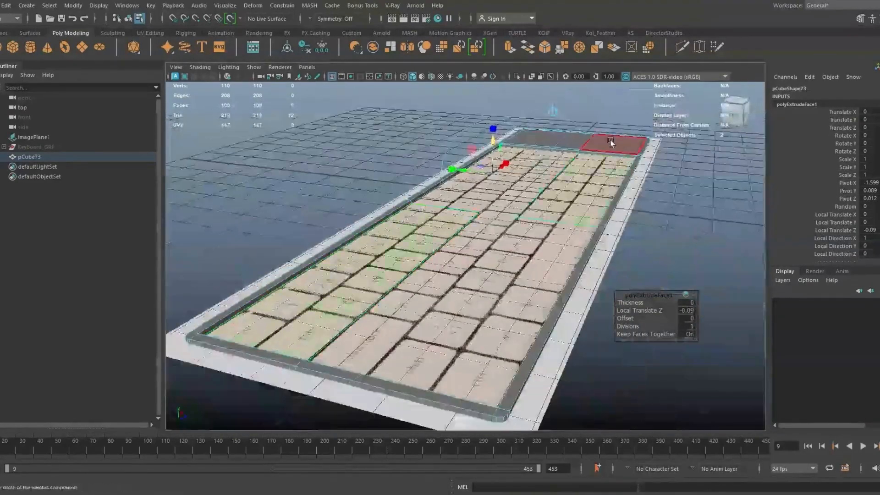
Step: Move the whole plate slightly upward above the reference image
key("F8")
key("w")
left_click_drag(520, 151, 521, 147)
left_click_drag(502, 160, 507, 155, "alt")
Step: Select the plate's upper vertices in the wireframe side view and raise them to make the case thicker
key("space")
key("space")
right_click_drag(335, 202, 287, 216)
left_click_drag(285, 226, 520, 258)
left_click_drag(652, 257, 654, 257)
key("4")
right_click_drag(595, 304, 641, 307, "alt")
left_click_drag(199, 217, 717, 253)
left_click_drag(464, 198, 465, 179)
Step: Select the recess floor's vertices in the side view and lower them to deepen the key well
left_click_drag(226, 248, 708, 230)
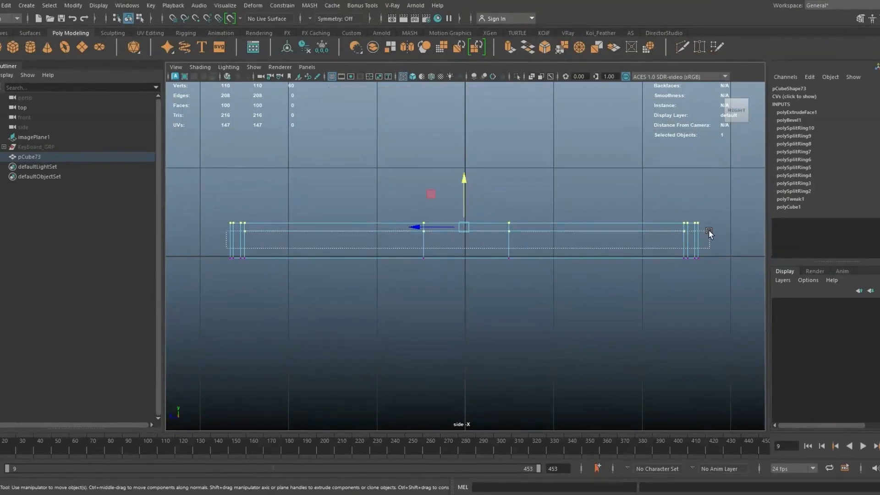
left_click_drag(468, 190, 463, 194)
key("space")
key("space")
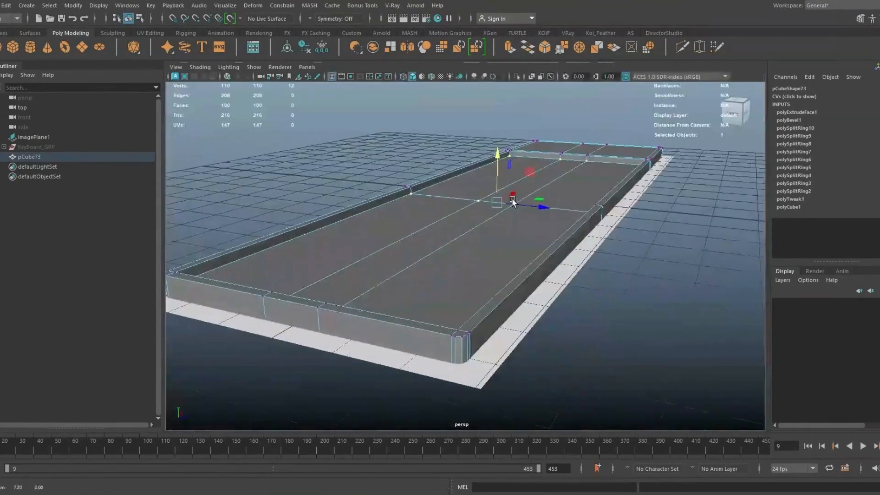
left_click_drag(491, 160, 340, 244)
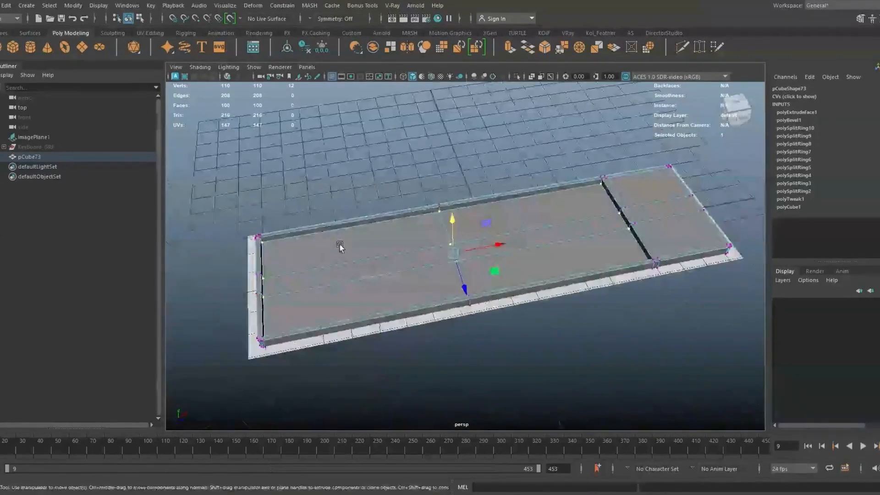
Step: Bevel the four vertical corner edges inside the recess with 2 segments and a fraction of 0.5
right_click_drag(340, 245, 454, 184)
left_click_drag(457, 184, 573, 216, "alt")
right_click_drag(573, 215, 717, 442, "alt")
left_click_drag(716, 442, 710, 349, "alt")
right_click_drag(494, 341, 494, 309)
left_click(491, 304)
left_click_drag(491, 307, 618, 311, "alt")
left_click(675, 260, "shift")
left_click_drag(675, 261, 293, 320, "alt")
right_click_drag(293, 321, 691, 473, "alt")
left_click_drag(691, 473, 650, 390, "alt")
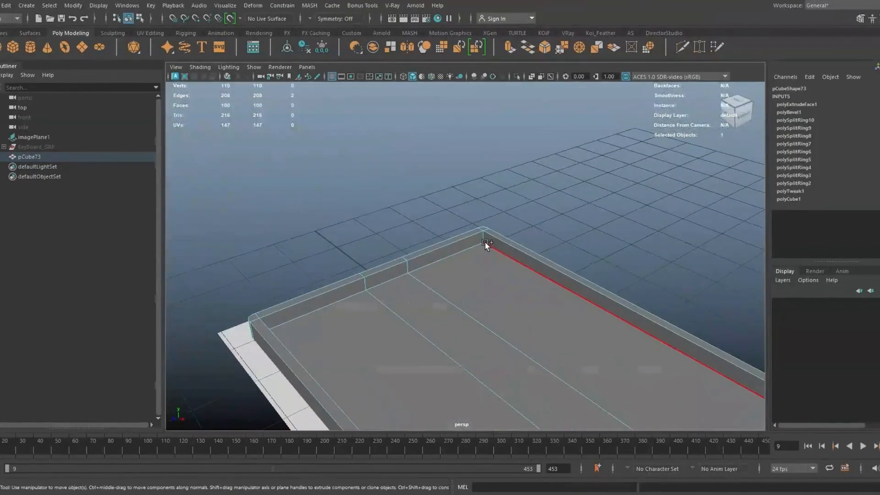
left_click_drag(293, 316, 564, 320, "alt")
left_click(637, 327, "shift")
key("space")
key("space")
middle_click_drag(375, 192, 573, 293, "alt")
right_click_drag(572, 294, 779, 380, "alt")
middle_click_drag(543, 231, 430, 257, "alt")
key("ctrl+b")
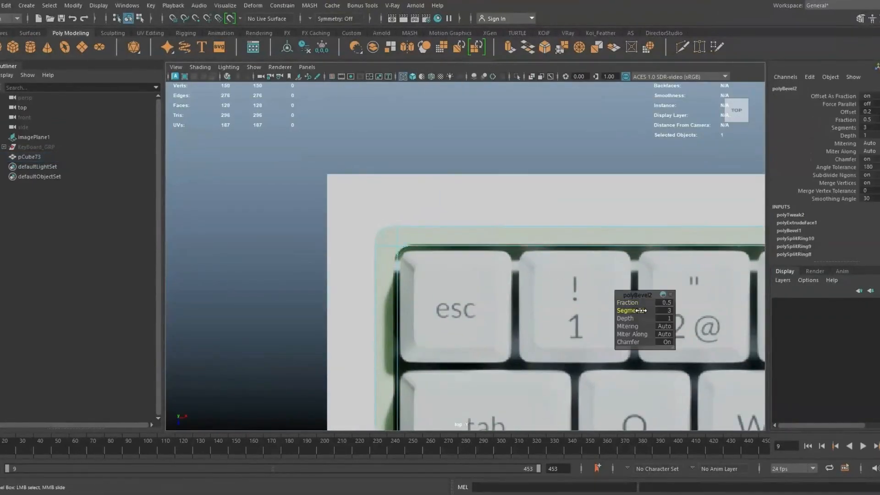
right_click_drag(596, 284, 367, 250, "alt")
middle_click_drag(688, 229, 397, 240, "alt")
right_click_drag(397, 239, 436, 236, "alt")
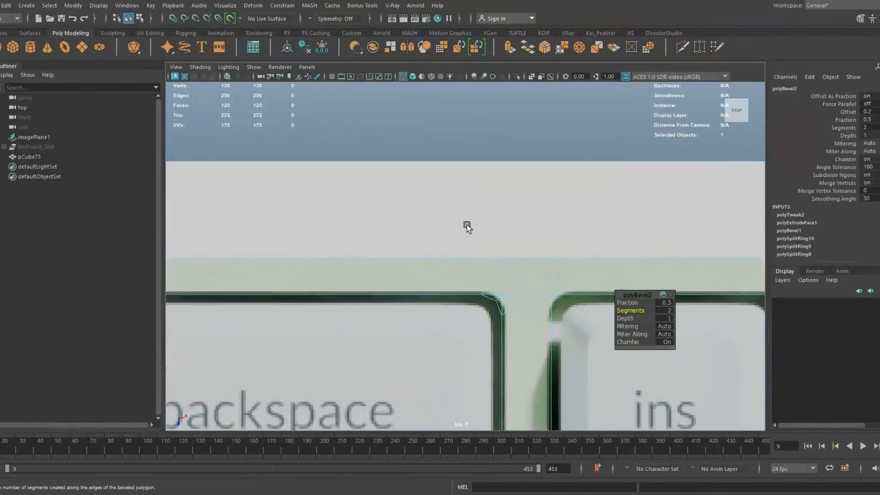
Step: Delete the two short extra edges at one inner corner of the case rim
key("space")
key("space")
left_click_drag(610, 172, 512, 230, "alt")
left_click(486, 199)
key("f")
right_click_drag(485, 200, 399, 187, "alt")
left_click_drag(398, 186, 419, 227, "alt")
key("Delete")
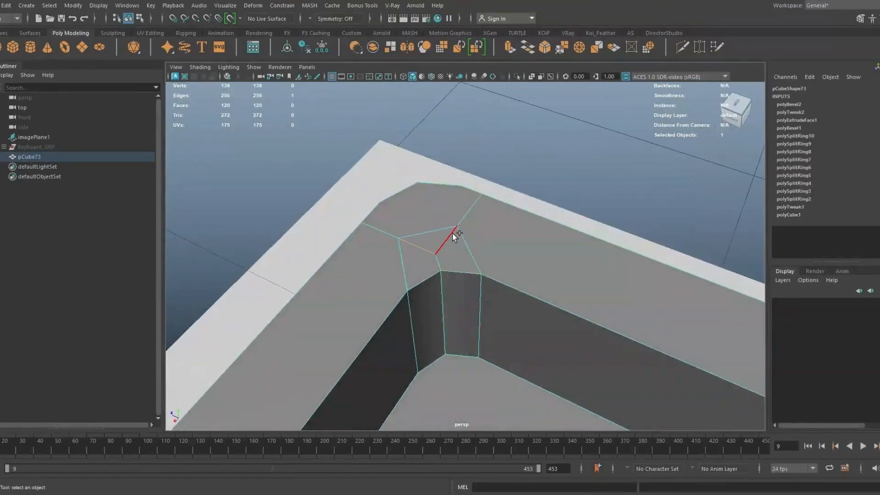
left_click_drag(378, 262, 584, 234, "alt")
key("w")
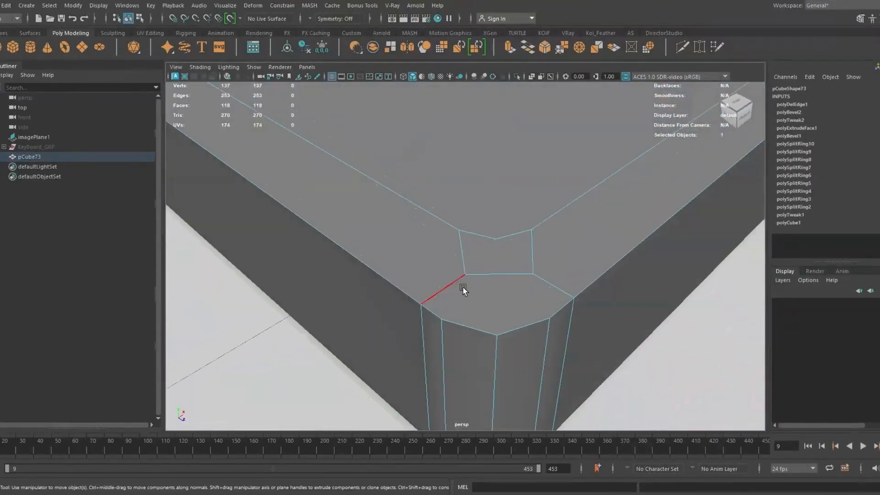
Step: Cut new edges across that rim corner with Multi-Cut, connecting the recess's beveled vertices to the outer rounded corner
left_click(498, 290)
left_click(484, 274)
left_click(501, 263)
right_click_drag(500, 263, 446, 202, "shift")
right_click(504, 288)
right_click_drag(504, 288, 459, 266, "alt")
left_click_drag(459, 266, 477, 262, "alt")
left_click(457, 301)
left_click_drag(458, 303, 592, 293, "alt")
right_click(452, 274)
left_click_drag(452, 273, 513, 229, "alt")
left_click(388, 279)
left_click_drag(389, 279, 362, 259, "alt")
key("w")
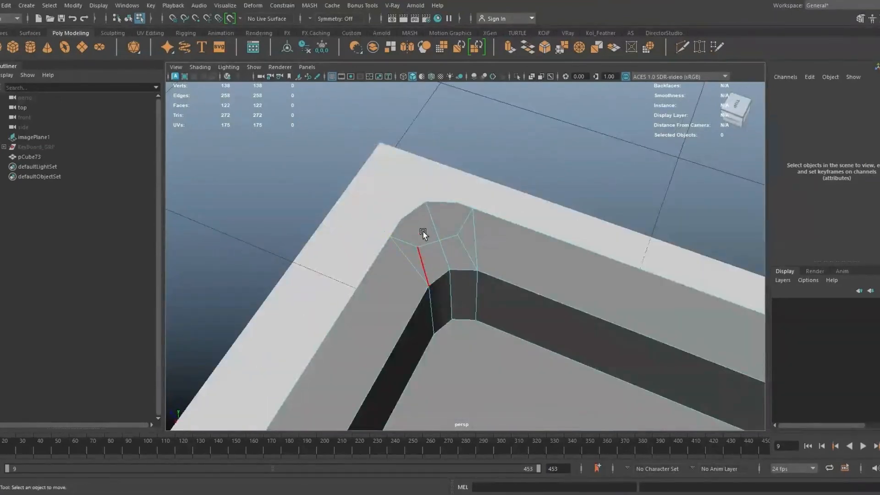
Step: Delete the leftover short edges on both sides of the new corner cuts
left_click(422, 255)
key("Delete")
left_click_drag(400, 236, 475, 263, "alt")
left_click(463, 218, "shift")
key("Delete")
Step: Switch to edge selection at another corner of the case rim and select an edge there
middle_click_drag(476, 263, 420, 159, "alt")
right_click_drag(419, 160, 373, 178, "alt")
left_click_drag(373, 179, 513, 278, "alt")
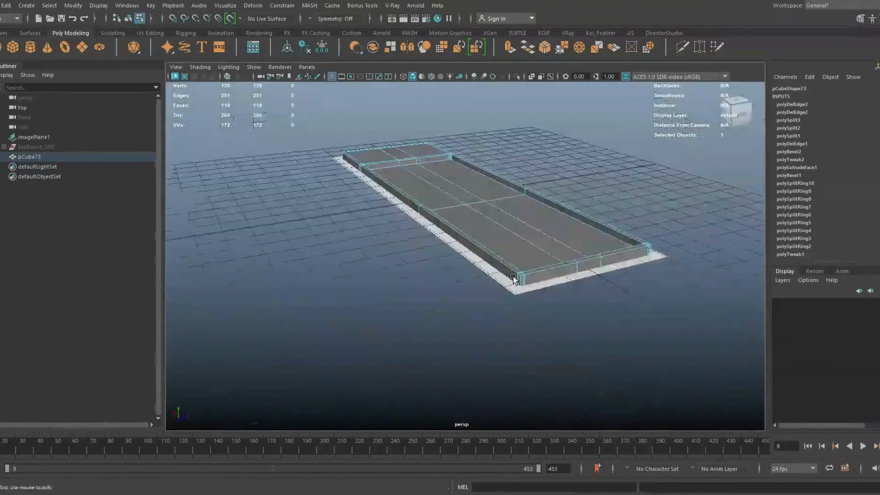
right_click_drag(513, 278, 552, 292, "alt")
left_click_drag(551, 292, 499, 282, "alt")
middle_click_drag(500, 283, 434, 217, "alt")
right_click_drag(434, 218, 463, 248, "alt")
middle_click_drag(462, 247, 385, 260, "alt")
right_click_drag(445, 232, 441, 215)
left_click(442, 214)
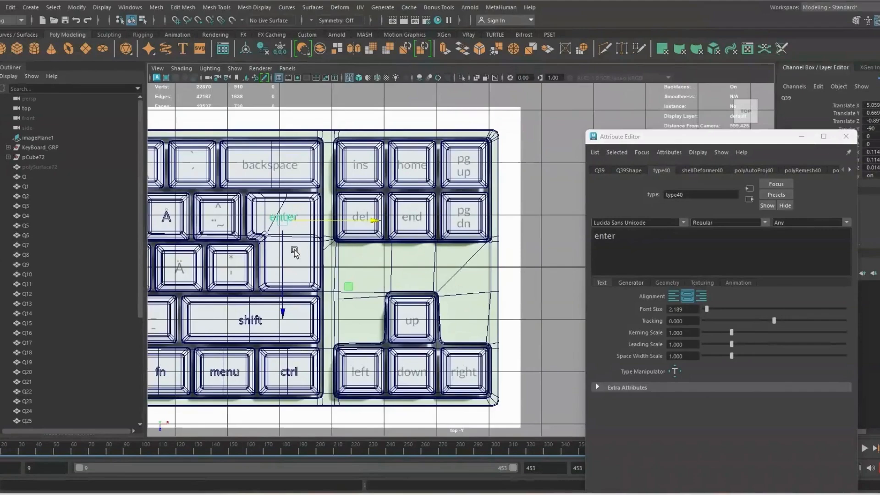
Step: Align the enter text vertically with the reference lettering on the enter key
middle_click_drag(316, 243, 330, 262, "alt")
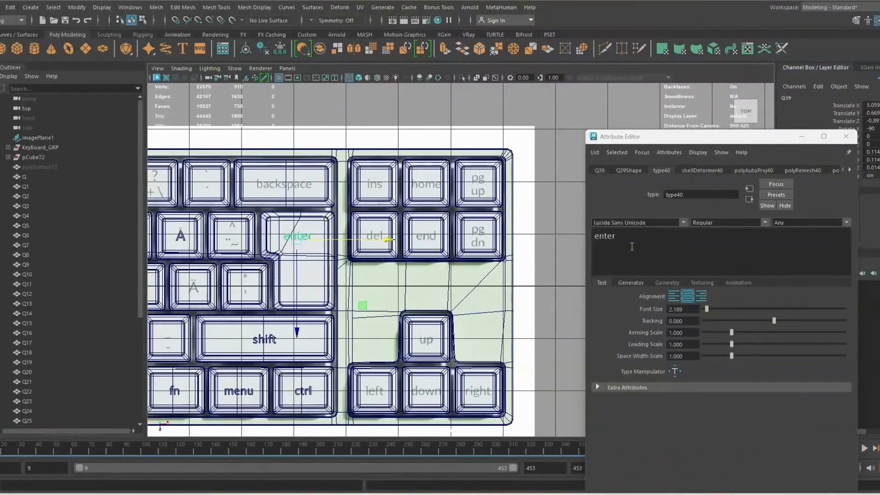
scroll(273, 221, "up", 5)
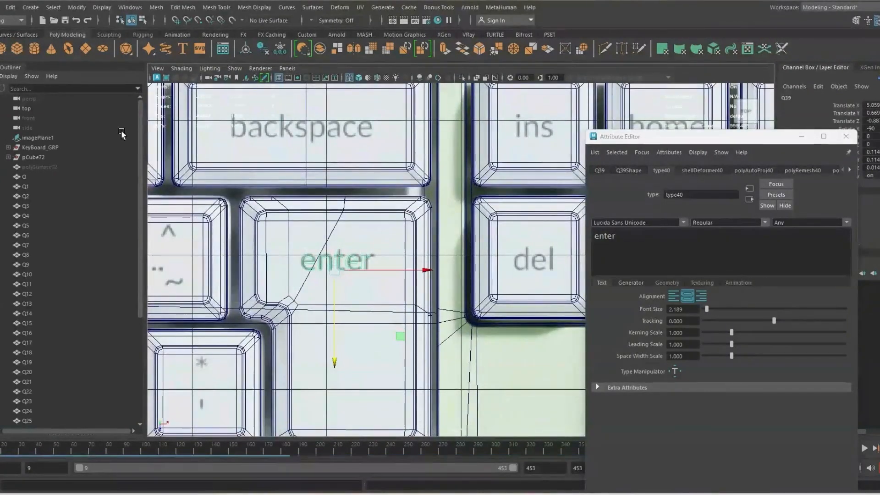
Step: Duplicate the enter text with its network onto the backspace key, change it to "backspace" and align it with the reference lettering
left_click(9, 8)
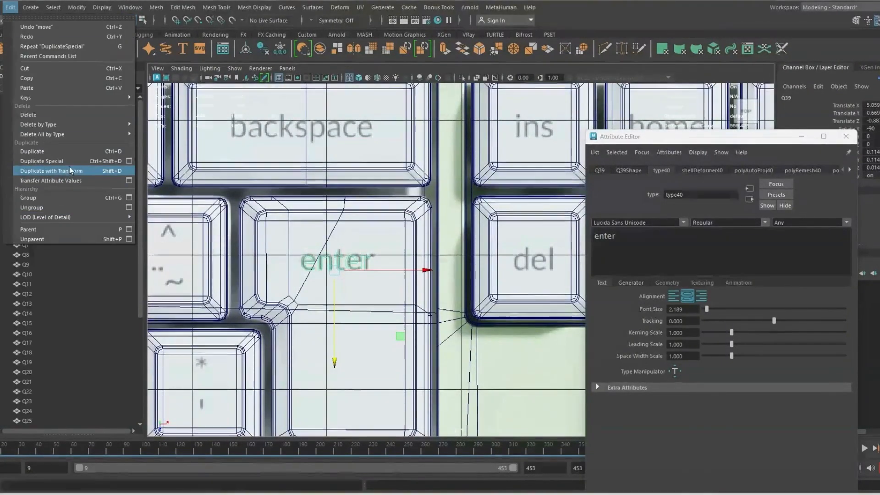
left_click(71, 172)
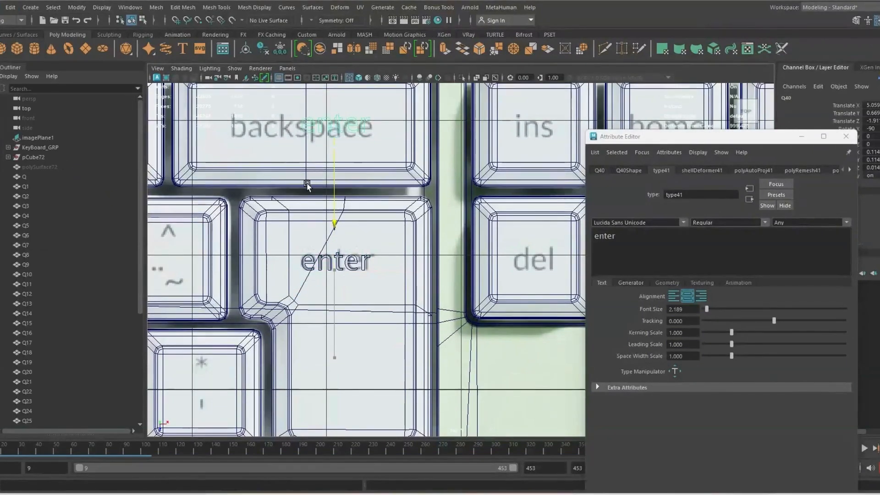
left_click(606, 236)
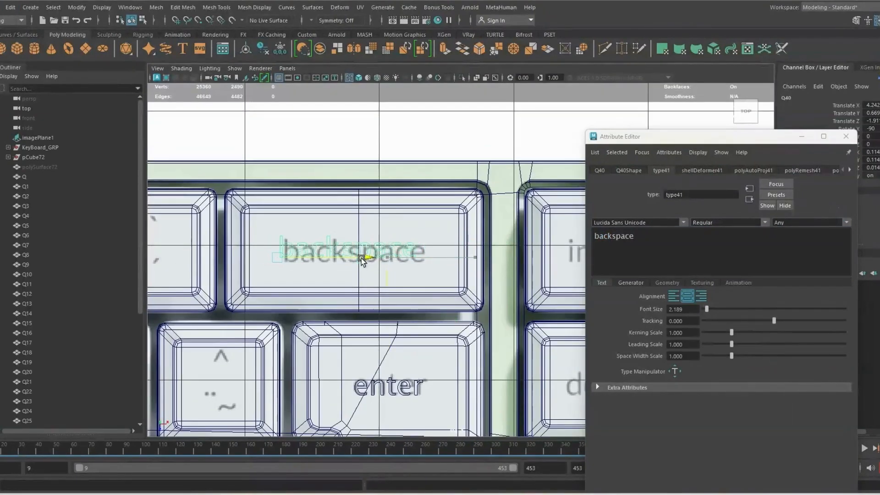
scroll(358, 260, "up", 4)
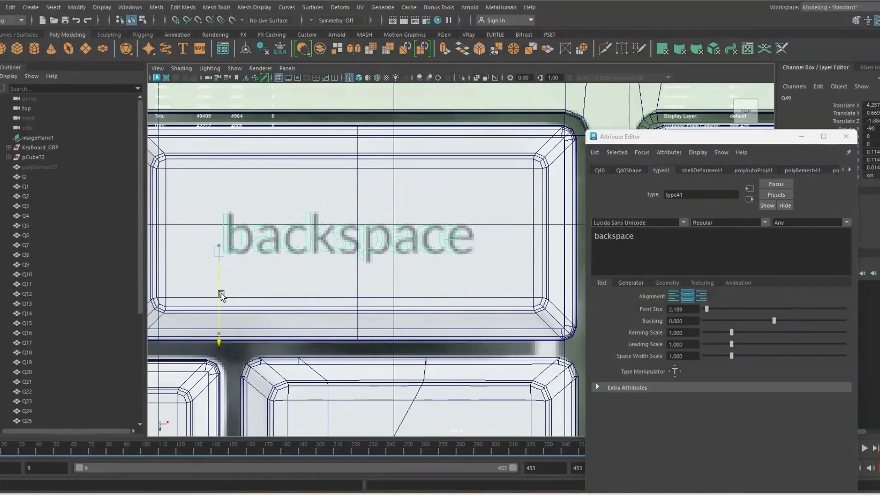
Step: Duplicate the backspace text onto the ins key, change it to "ins" and align it with the reference lettering
scroll(385, 252, "down", 5)
middle_click_drag(398, 252, 258, 231, "alt")
scroll(349, 270, "up", 2)
key("ctrl+d")
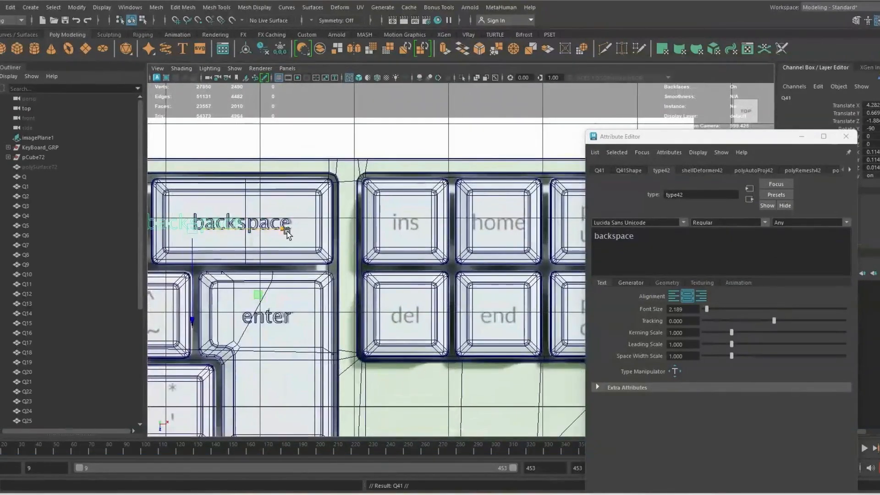
left_click_drag(396, 232, 512, 228)
double_click(624, 237)
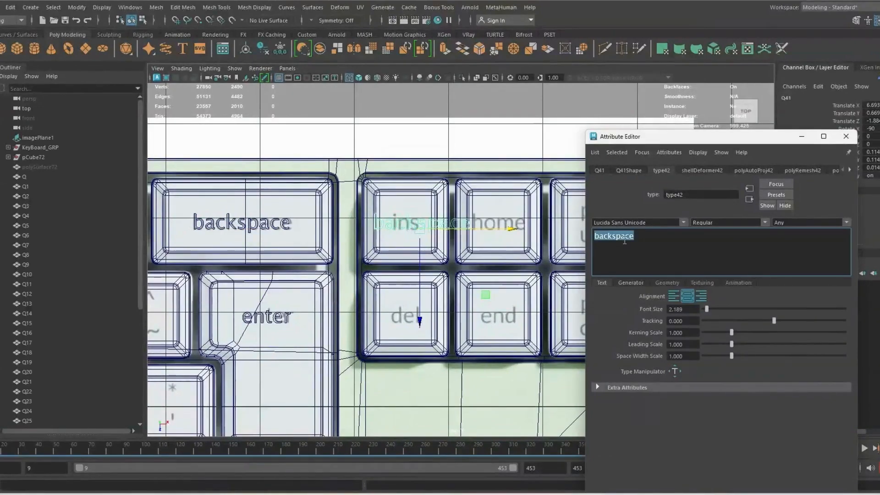
scroll(461, 259, "up", 3)
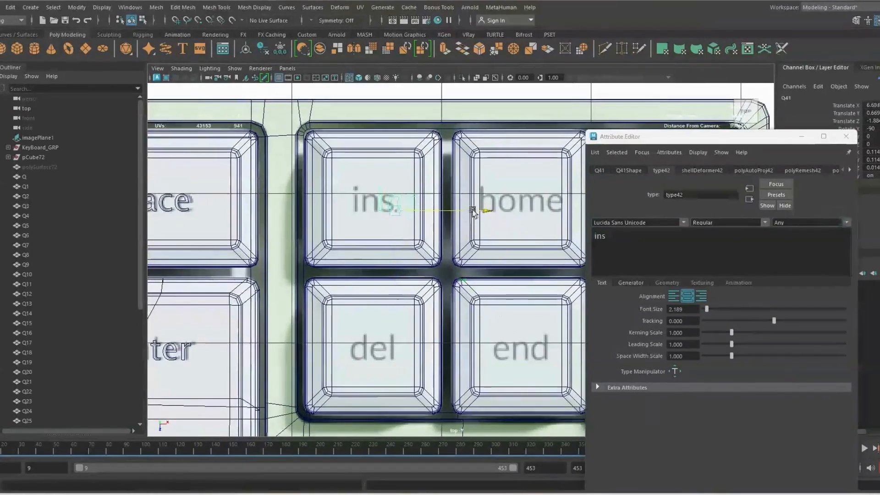
scroll(451, 210, "up", 5)
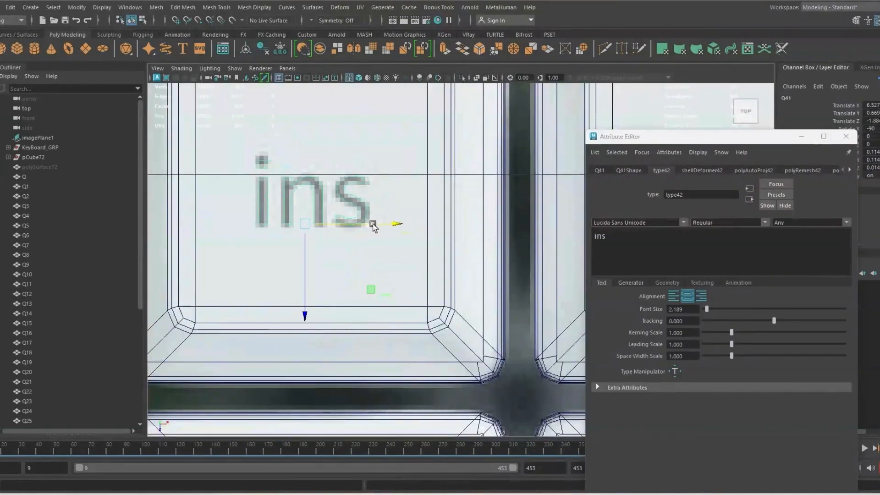
Step: Duplicate the ins text onto the home key, change it to "home" and align it with the reference lettering
scroll(306, 275, "down", 8)
scroll(328, 208, "up", 1)
middle_click_drag(484, 247, 344, 240, "alt")
left_click(338, 246)
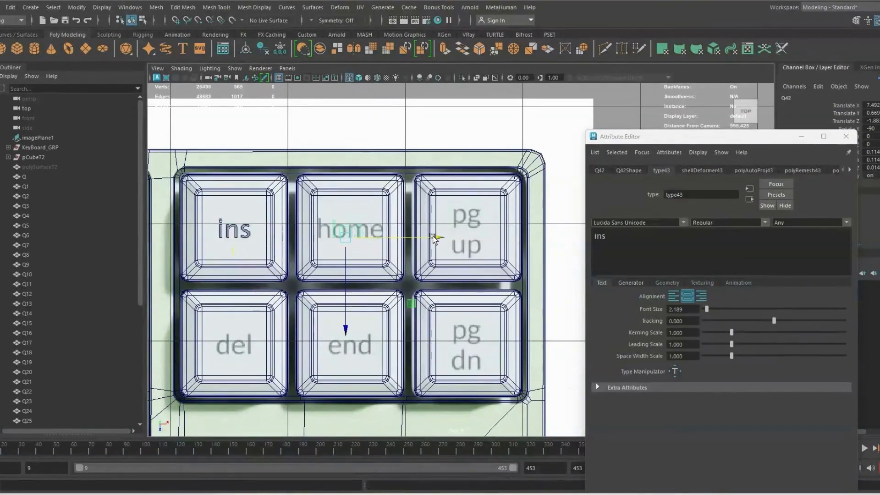
left_click(600, 236)
double_click(600, 235)
type("ho")
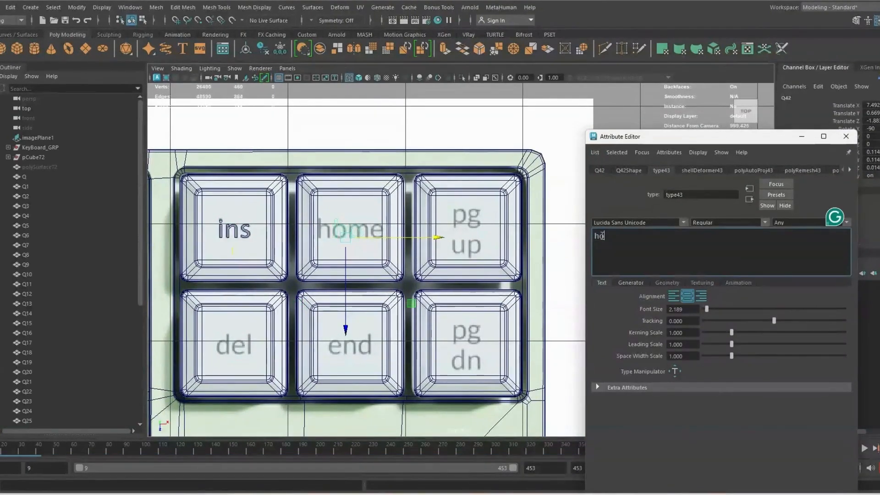
type("me")
scroll(362, 223, "up", 3)
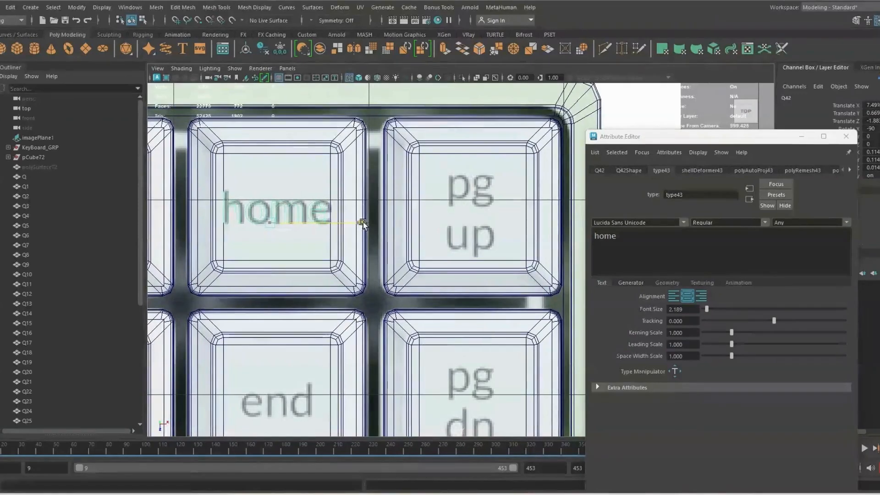
Step: Duplicate the home text down onto the end key, change it to "end" and align it with the reference lettering
middle_click_drag(365, 223, 381, 213, "alt")
key("ctrl+shift+d")
left_click_drag(373, 215, 485, 211)
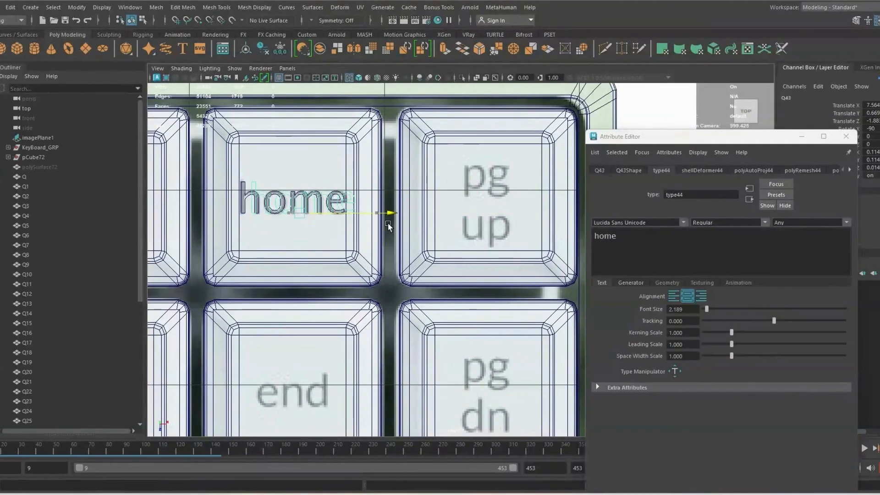
left_click_drag(291, 298, 294, 492)
double_click(604, 237)
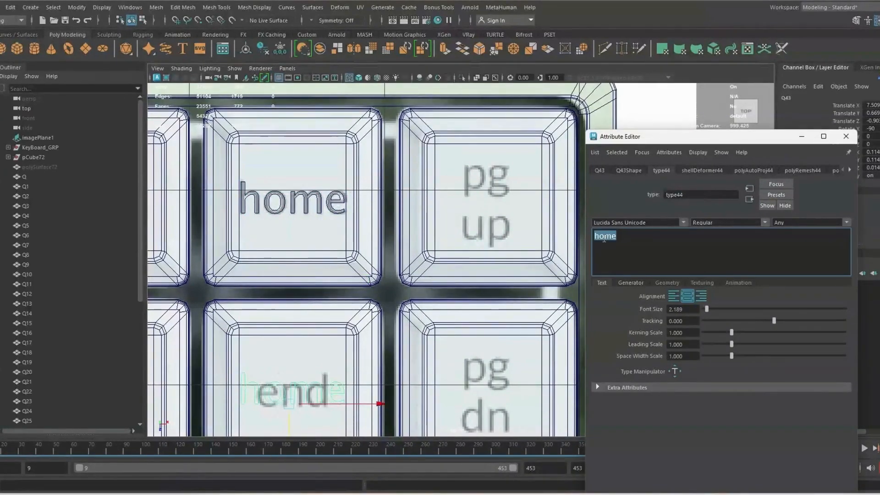
middle_click_drag(301, 380, 394, 262, "alt")
right_click_drag(394, 261, 450, 301, "alt")
middle_click_drag(302, 351, 364, 291, "alt")
left_click_drag(282, 304, 285, 304)
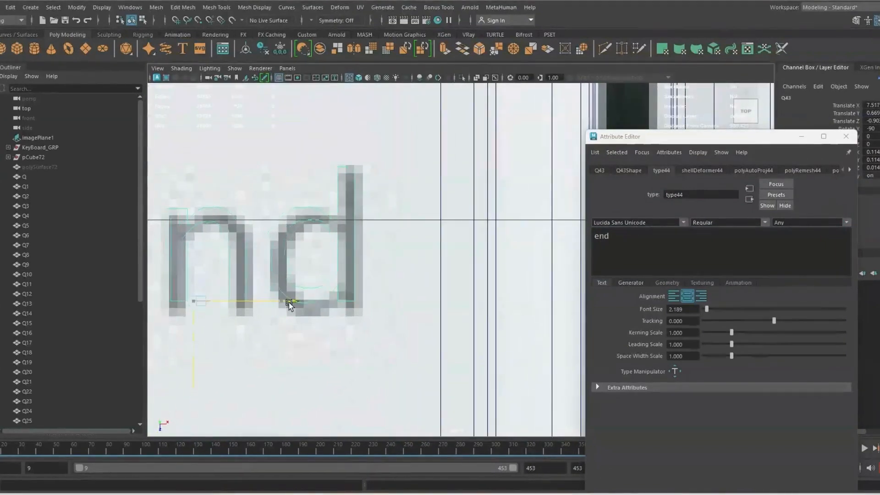
Step: Duplicate the end text onto the del key, change it to "del" and align it with the reference lettering
right_click_drag(292, 305, 285, 291, "alt")
middle_click_drag(284, 291, 373, 285, "alt")
key("ctrl+d")
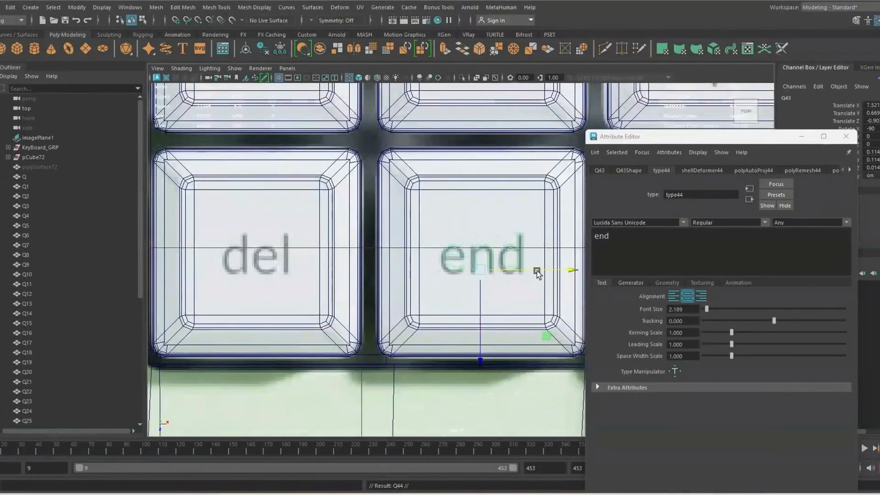
left_click_drag(546, 270, 324, 257)
double_click(601, 235)
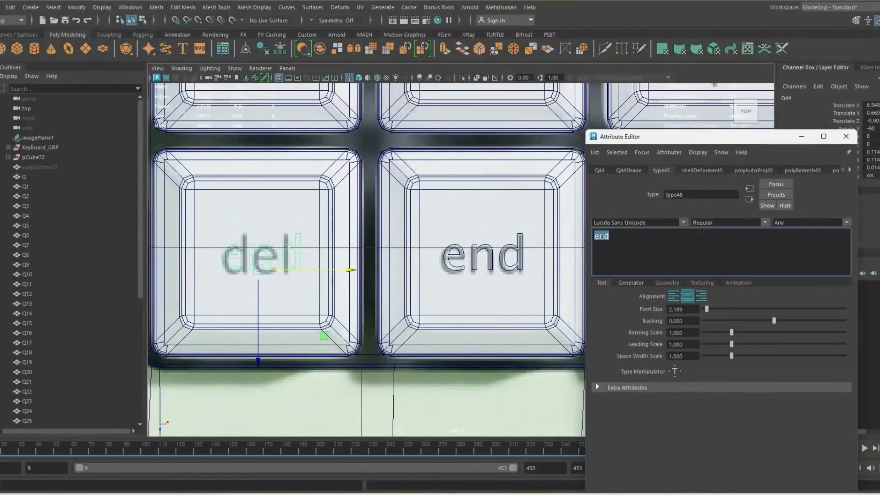
type("del")
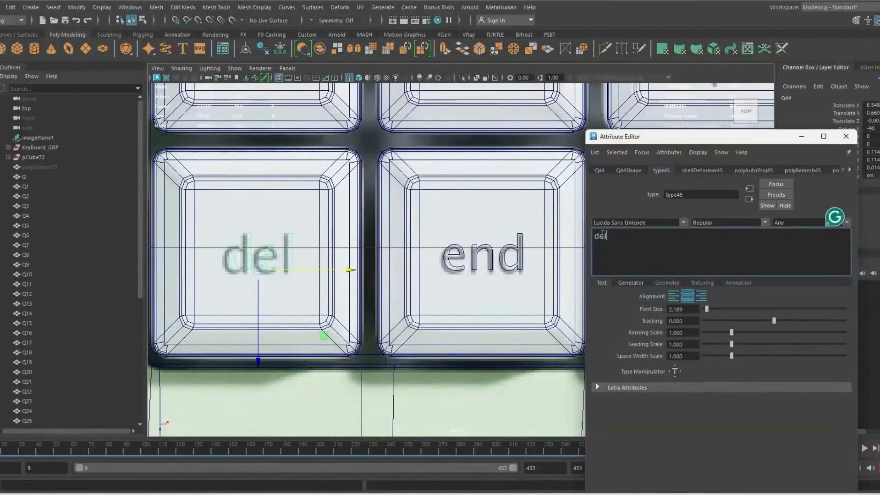
middle_click_drag(308, 258, 328, 266, "alt")
left_click_drag(357, 281, 351, 282)
Step: Duplicate the home text onto the pg up key and change the copy to "pg" and "up" on two lines
right_click_drag(351, 281, 280, 250, "alt")
middle_click_drag(356, 248, 214, 255, "alt")
right_click_drag(390, 243, 431, 247, "alt")
left_click(303, 171)
right_click_drag(305, 171, 373, 192, "alt")
middle_click_drag(373, 193, 416, 276, "alt")
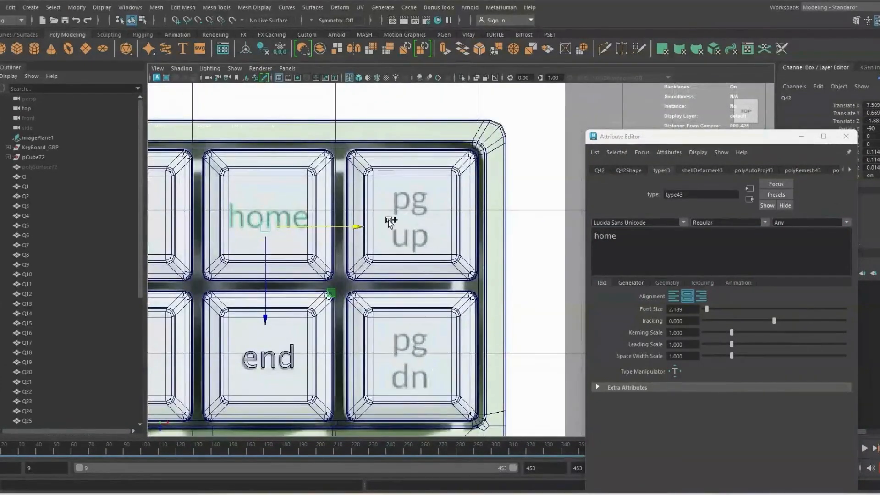
key("ctrl+d")
left_click_drag(356, 226, 502, 235)
double_click(607, 236)
type("pg")
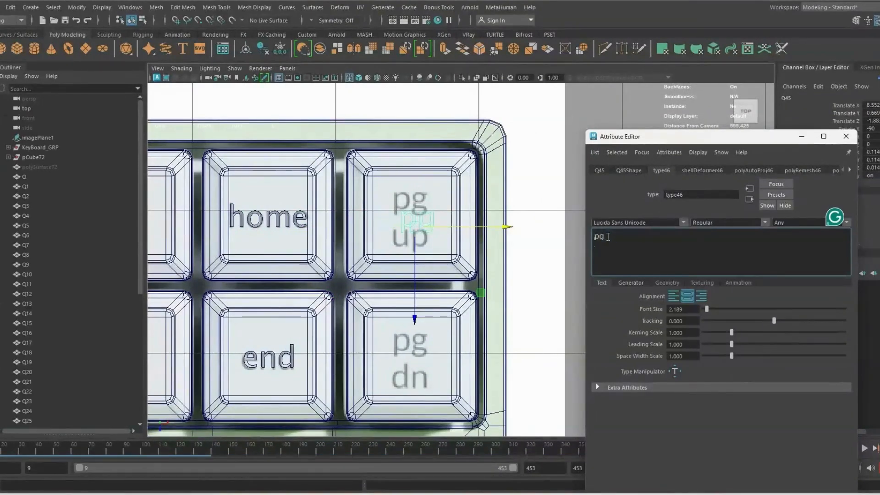
Step: Align the two-line pg up text with the reference lettering on its key
scroll(436, 311, "up", 3)
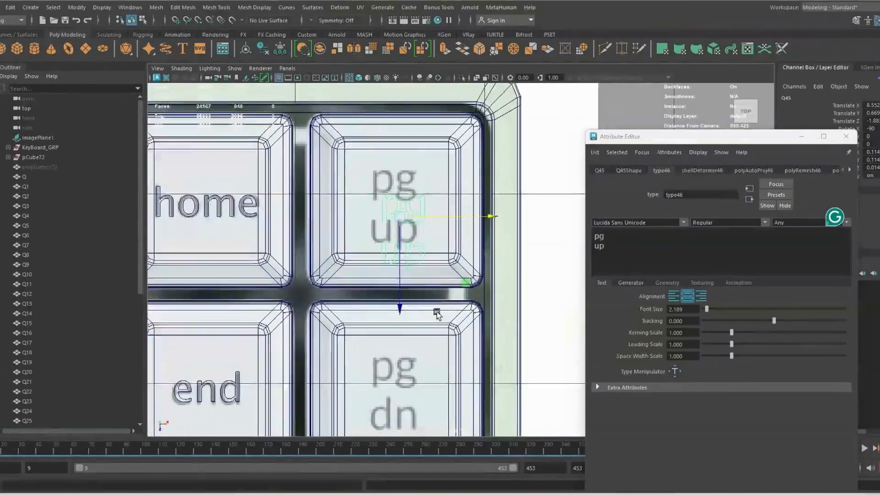
left_click_drag(398, 303, 397, 286)
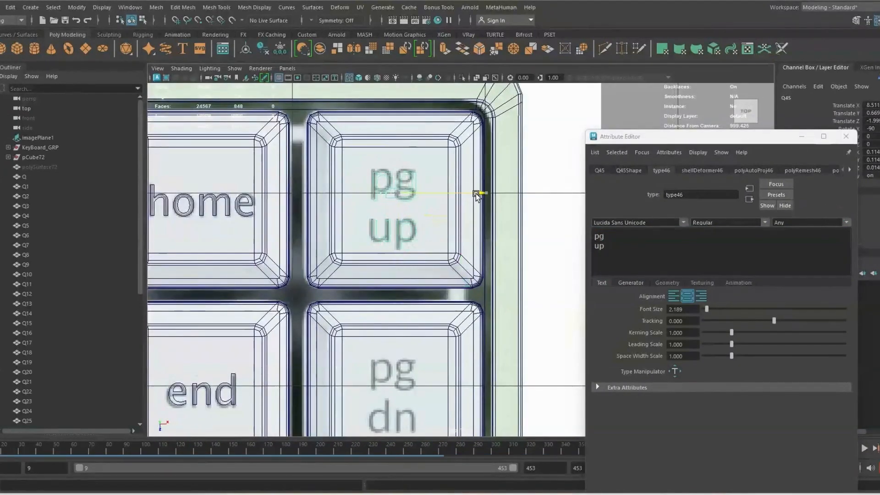
left_click_drag(476, 194, 476, 194)
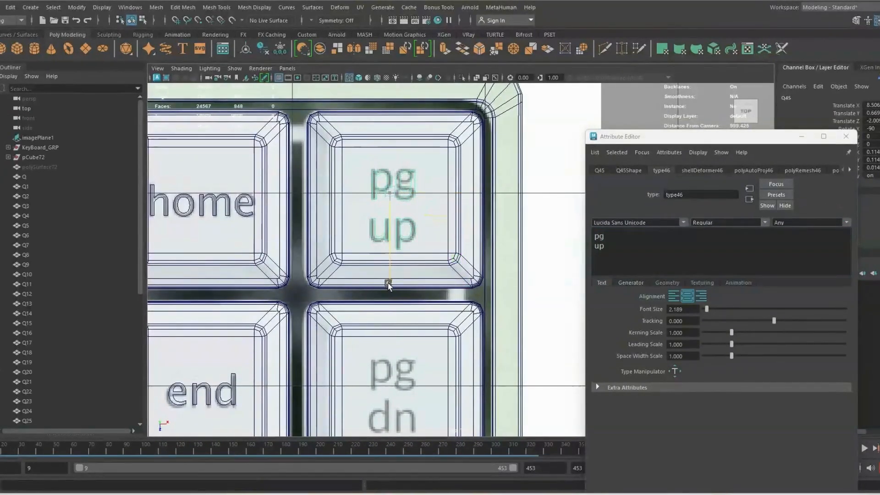
Step: Duplicate the pg up text down onto the pg dn key and change its second line to "dn"
middle_click_drag(361, 281, 349, 228, "alt")
key("ctrl+d")
left_click_drag(378, 230, 377, 418)
double_click(600, 249)
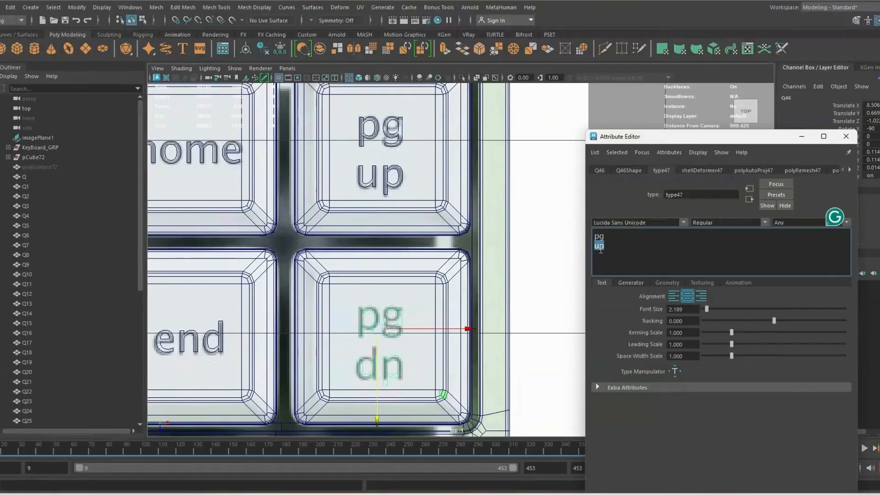
type("dn")
Step: Duplicate the end text down onto the up arrow key, change it to "up" and align it with the reference lettering
scroll(387, 307, "down", 6)
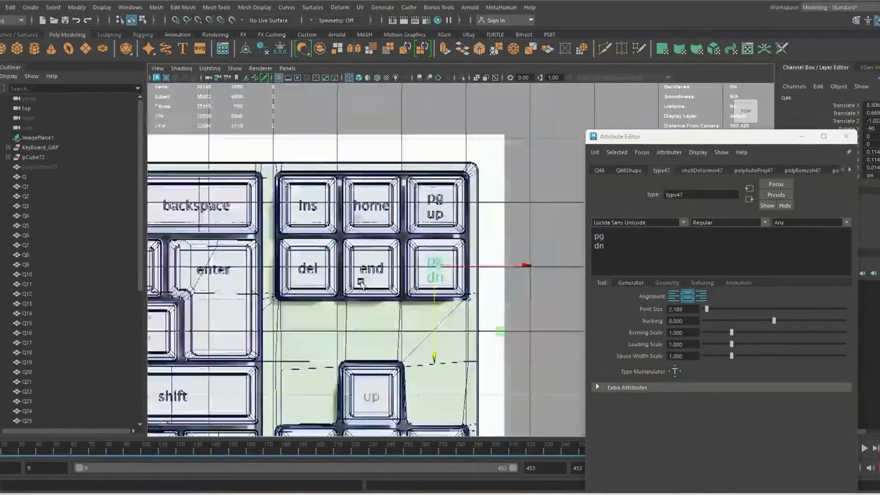
scroll(406, 203, "up", 5)
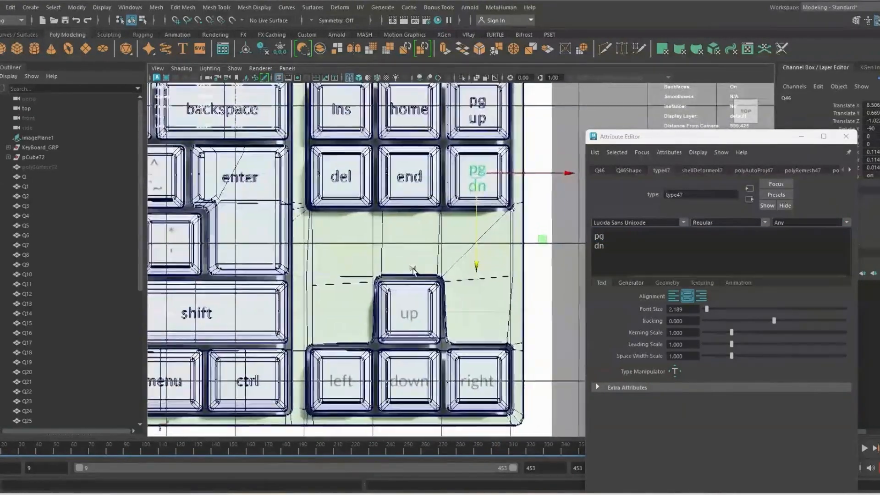
key("ctrl+d")
left_click_drag(407, 277, 410, 411)
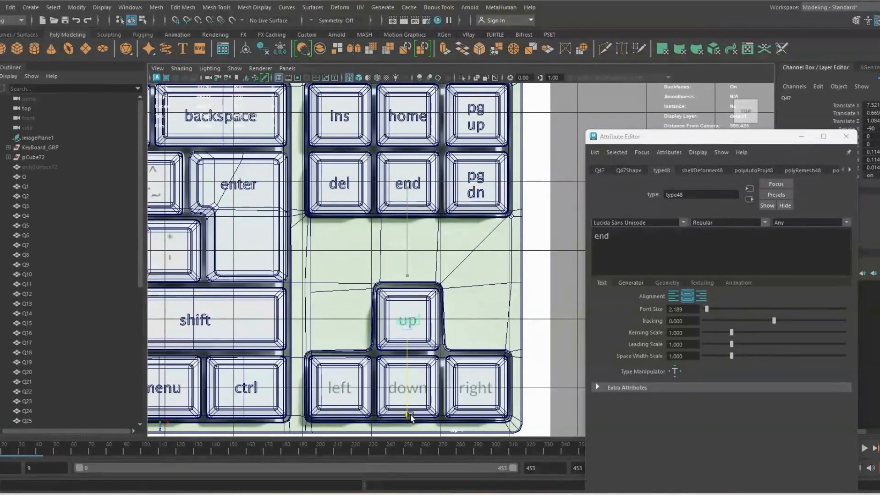
double_click(602, 240)
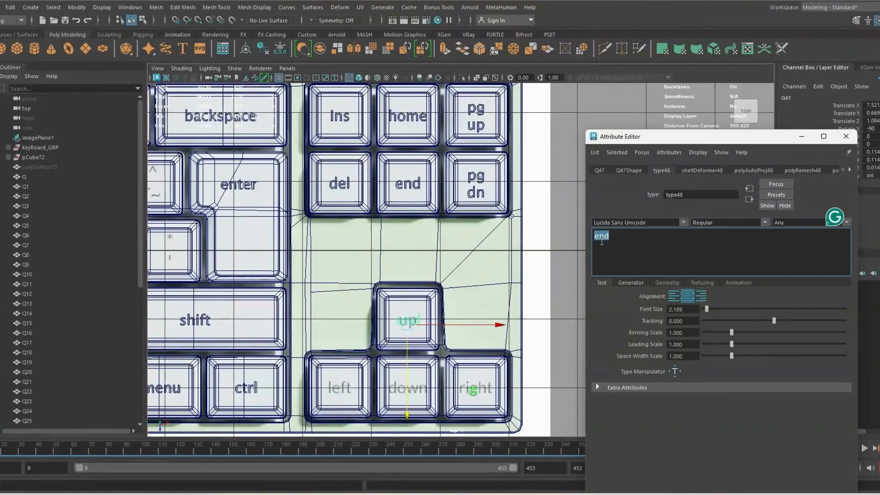
scroll(380, 265, "up", 5)
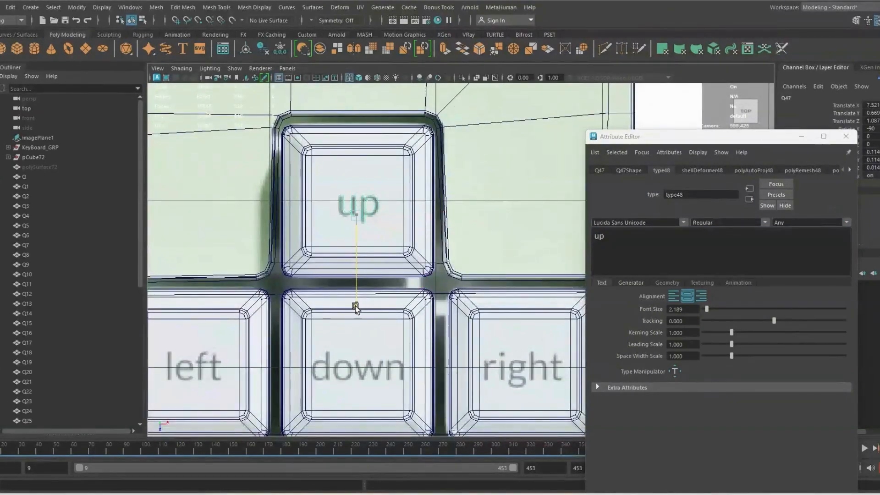
Step: Duplicate the del text down onto the left arrow key and change the copy to "left"
scroll(398, 194, "down", 5)
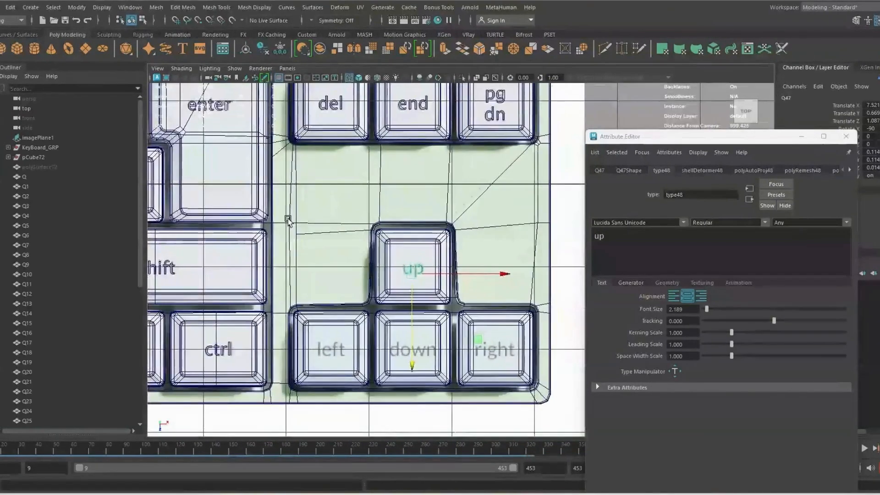
left_click_drag(326, 202, 330, 418)
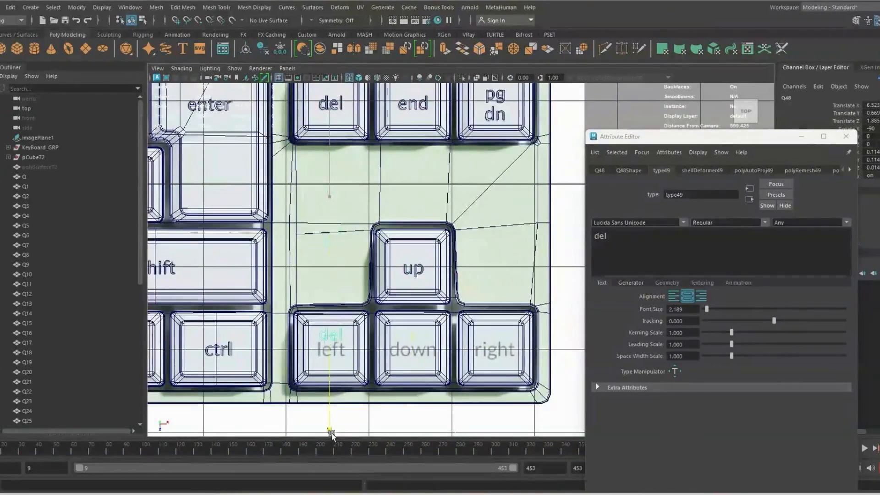
middle_click_drag(323, 308, 362, 209, "alt")
scroll(381, 258, "up", 2)
double_click(598, 237)
scroll(392, 337, "up", 3)
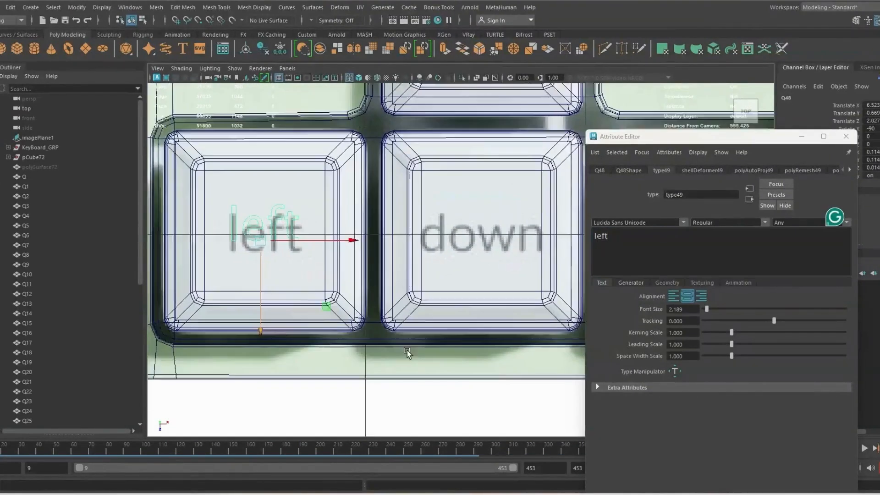
Step: Align the left text vertically and horizontally with the reference lettering on the left arrow key
middle_click_drag(292, 250, 370, 257, "alt")
left_click_drag(323, 285, 323, 295)
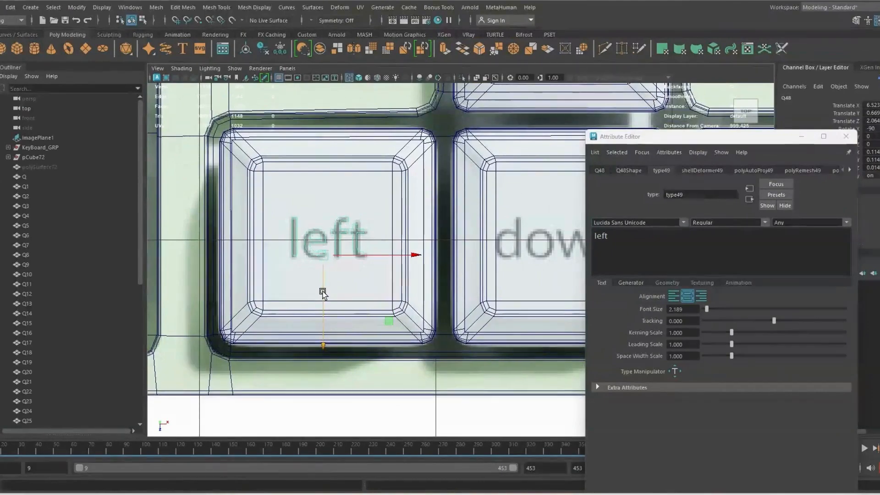
scroll(465, 354, "up", 3)
middle_click_drag(468, 356, 400, 362, "alt")
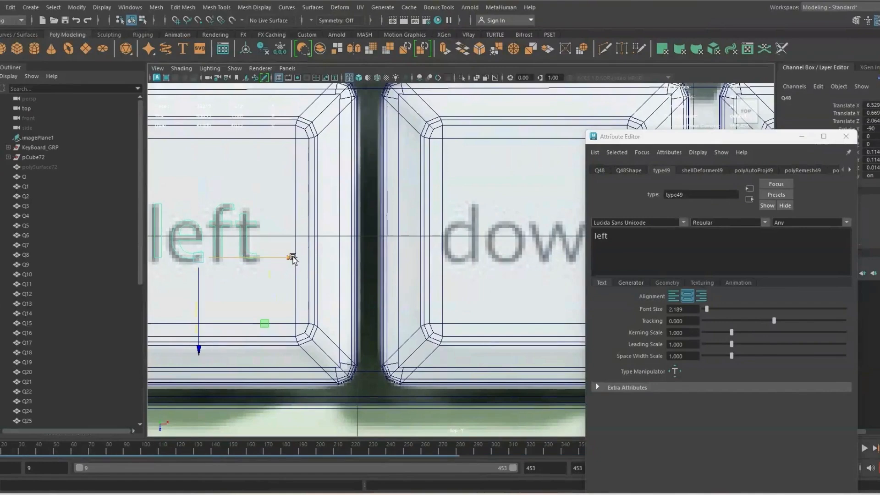
Step: Duplicate the left text onto the down arrow key, change it to "down" and align it horizontally with the reference lettering
scroll(293, 254, "down", 3)
middle_click_drag(296, 245, 217, 235, "alt")
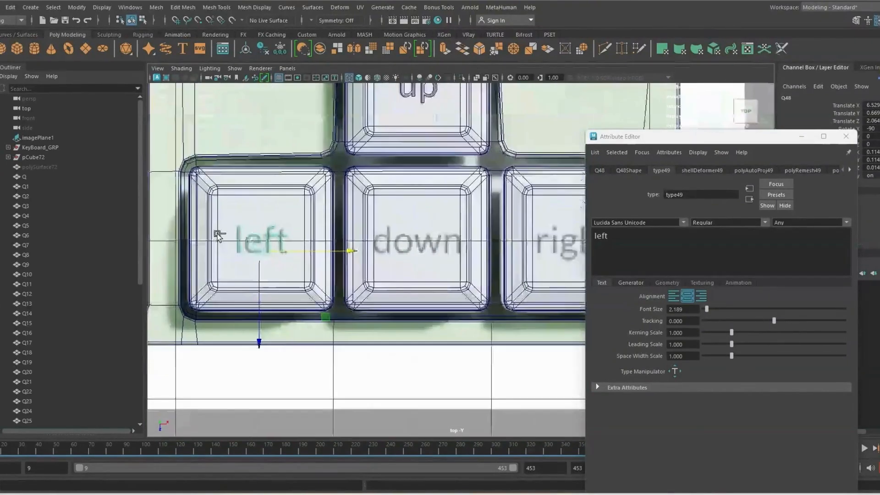
key("ctrl+d")
left_click_drag(343, 251, 493, 254)
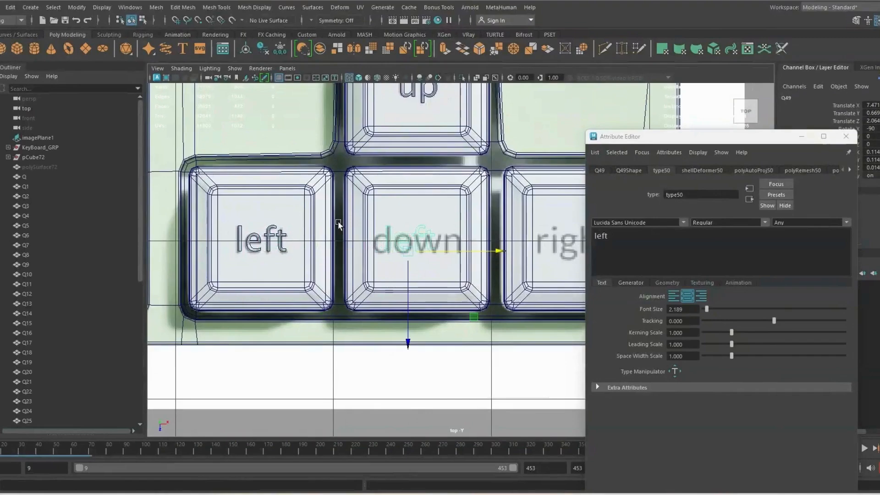
scroll(458, 284, "up", 5)
double_click(601, 236)
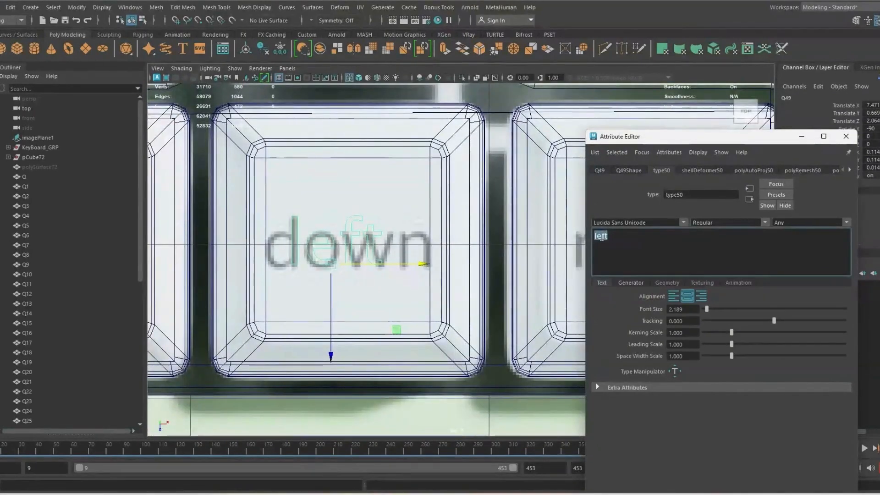
type("down")
scroll(403, 266, "up", 1)
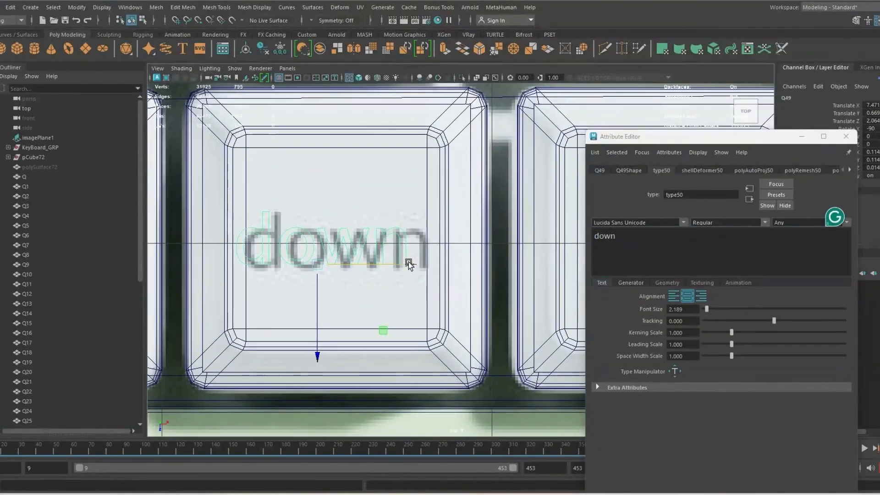
left_click_drag(403, 266, 420, 264)
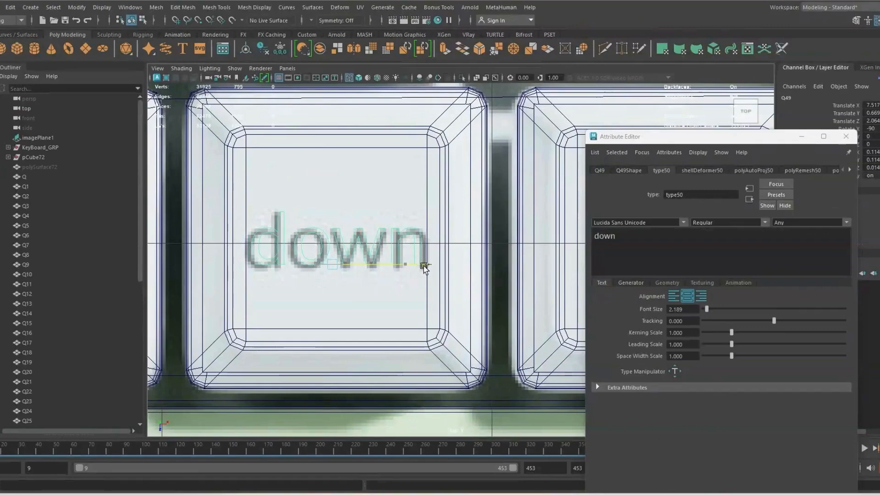
Step: Duplicate the down text onto the right arrow key, change it to "right" and align it horizontally with the reference lettering
middle_click_drag(424, 268, 213, 267, "alt")
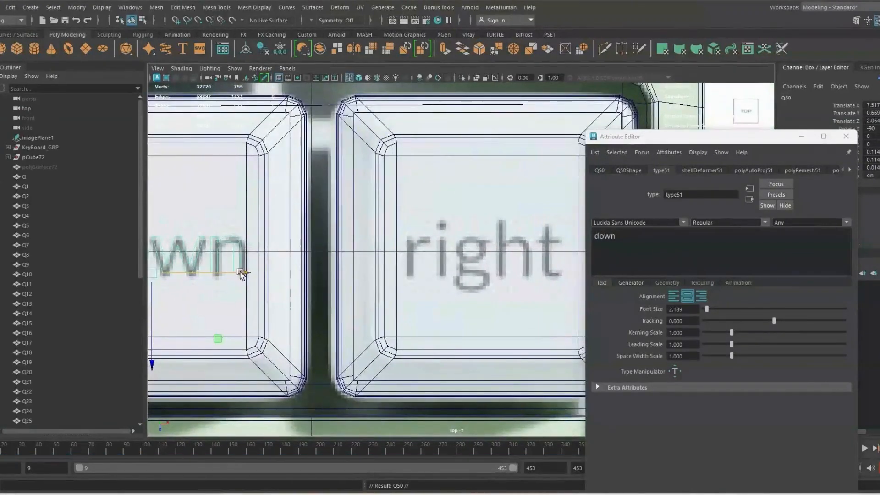
double_click(608, 236)
type("right")
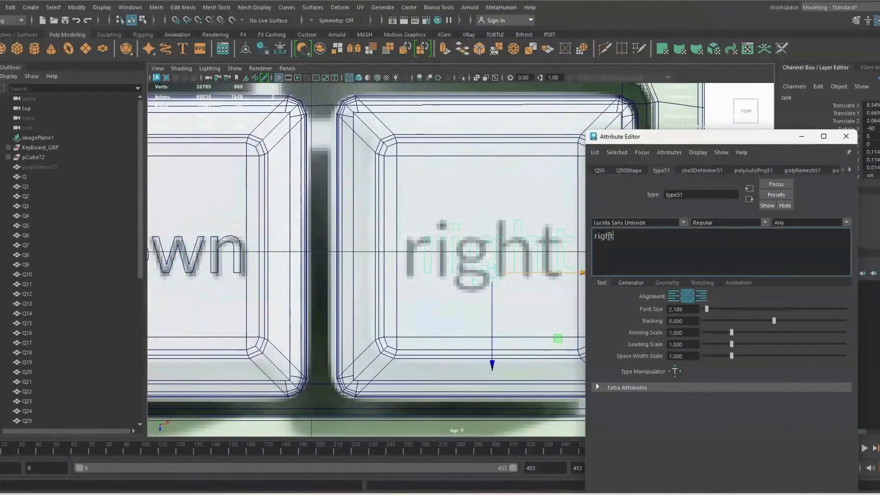
middle_click_drag(451, 248, 353, 249, "alt")
left_click_drag(488, 276, 477, 276)
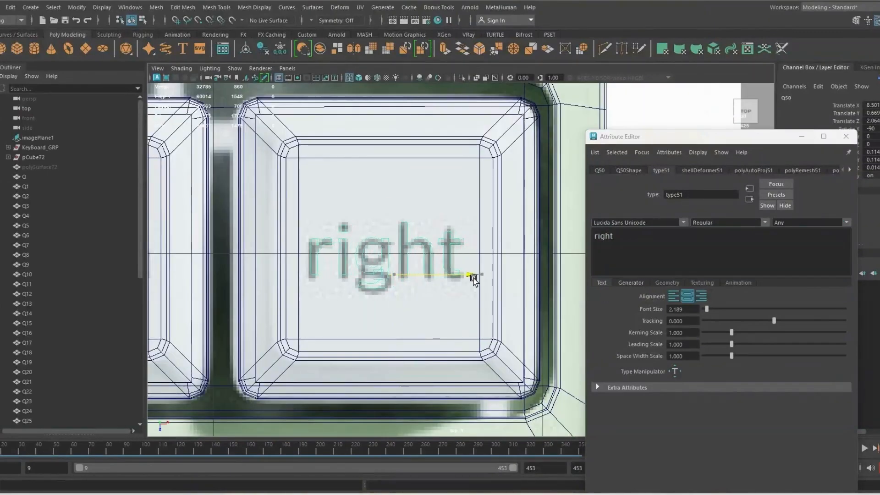
Step: Review the key rows from the arrow cluster to the esc key for keycaps that lack text legends
scroll(473, 278, "down", 6)
scroll(569, 335, "up", 6)
middle_click_drag(157, 133, 385, 214, "alt")
middle_click_drag(322, 198, 459, 193, "alt")
middle_click_drag(400, 196, 142, 148, "alt")
middle_click_drag(568, 209, 277, 200, "alt")
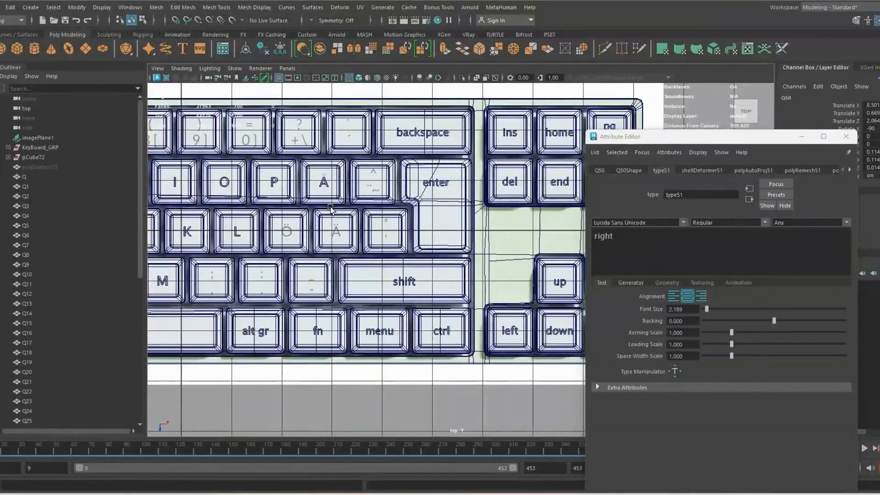
scroll(319, 264, "up", 3)
middle_click_drag(350, 214, 634, 301, "alt")
middle_click_drag(158, 258, 575, 289, "alt")
scroll(243, 255, "up", 2)
middle_click_drag(167, 247, 254, 253, "alt")
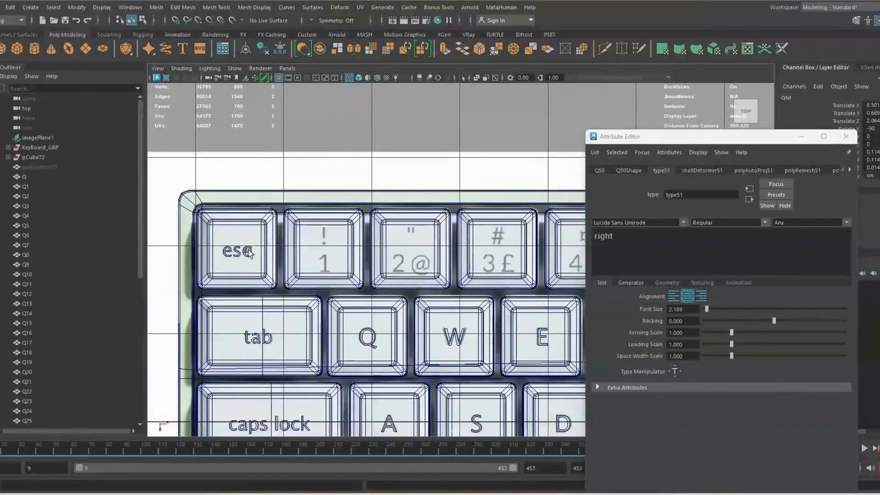
Step: Duplicate the esc text onto the 1 key and change the copy to "!" above "1"
scroll(242, 253, "up", 1)
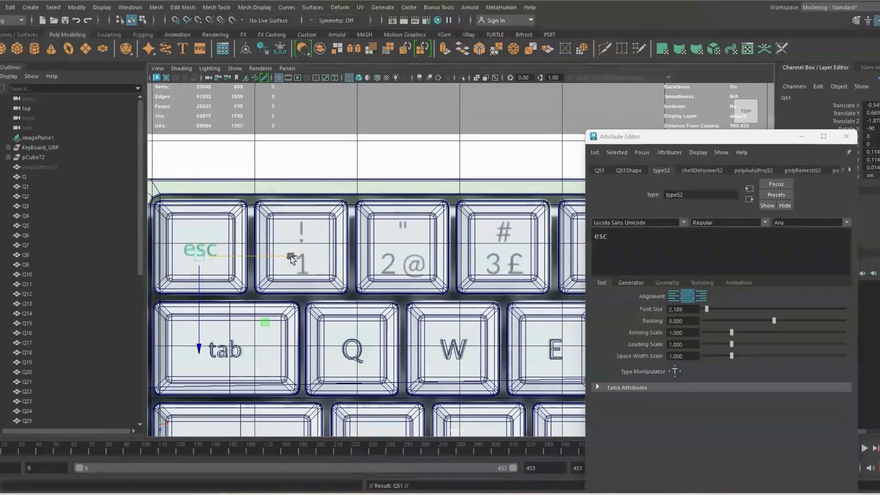
double_click(604, 237)
type("!")
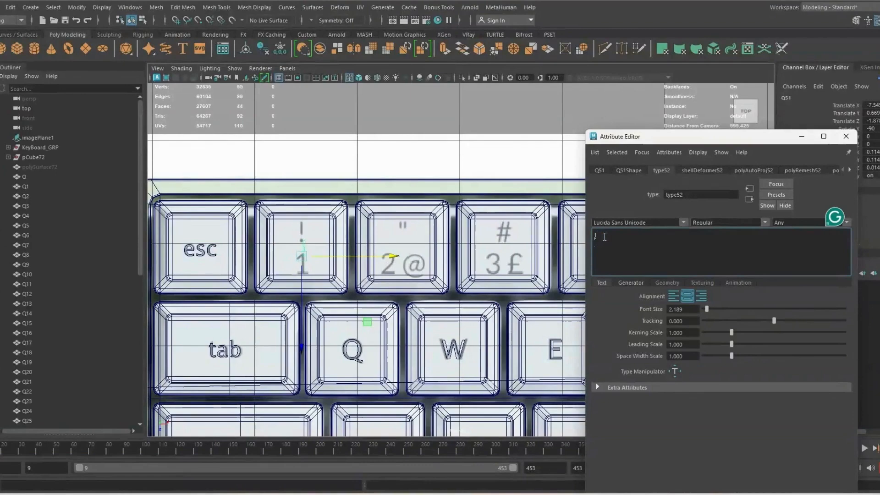
Step: Align the two-line text with the reference lettering on the 1 key and scale it up to about 0.131
scroll(330, 181, "up", 2)
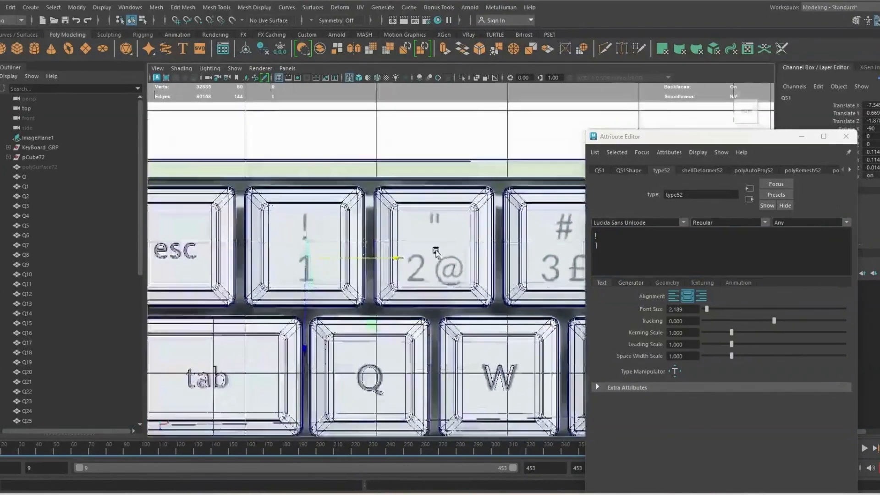
left_click_drag(293, 339, 296, 325)
scroll(295, 323, "up", 4)
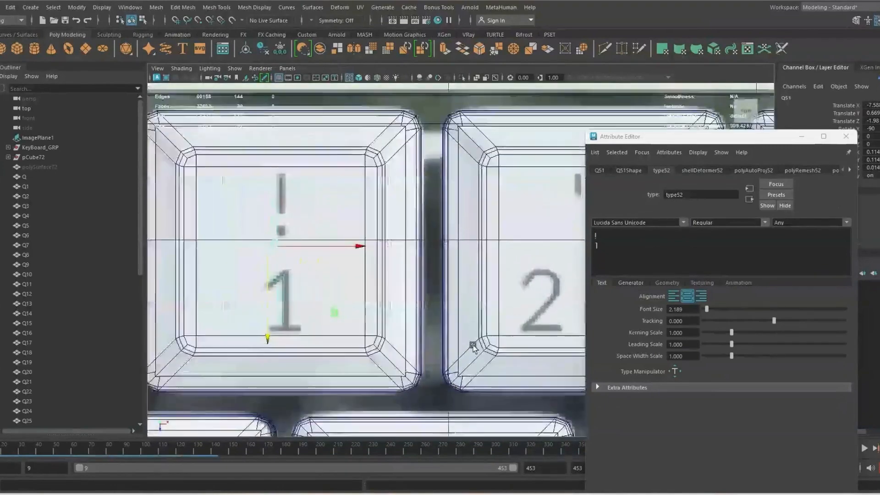
left_click_drag(350, 247, 353, 249)
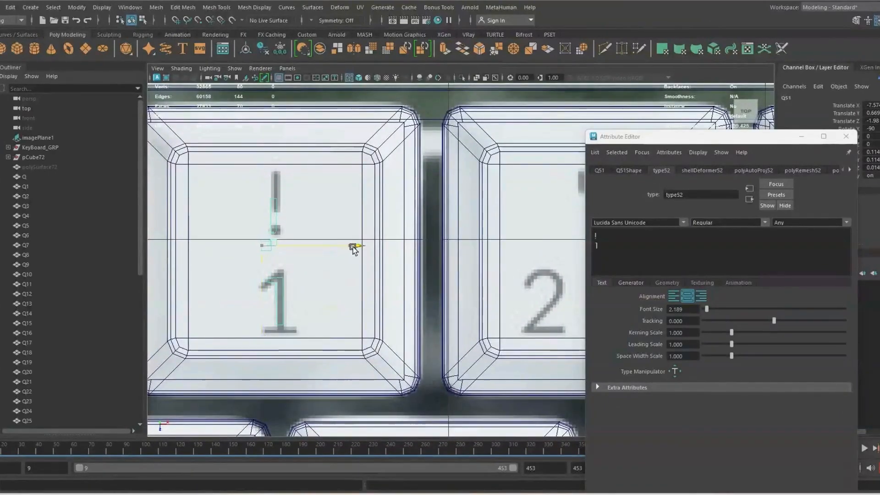
key("r")
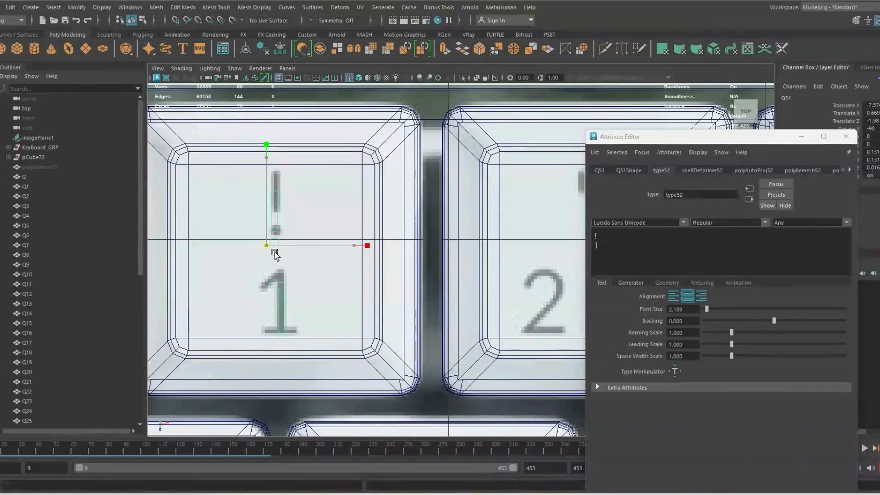
key("t")
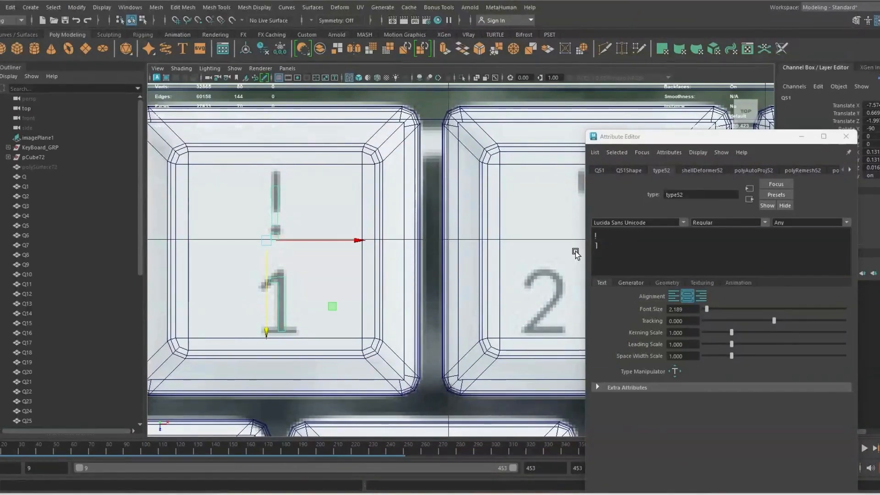
Step: Retype "1" on the second line of the 1 key's text
left_click(604, 250)
key("Return")
type("1")
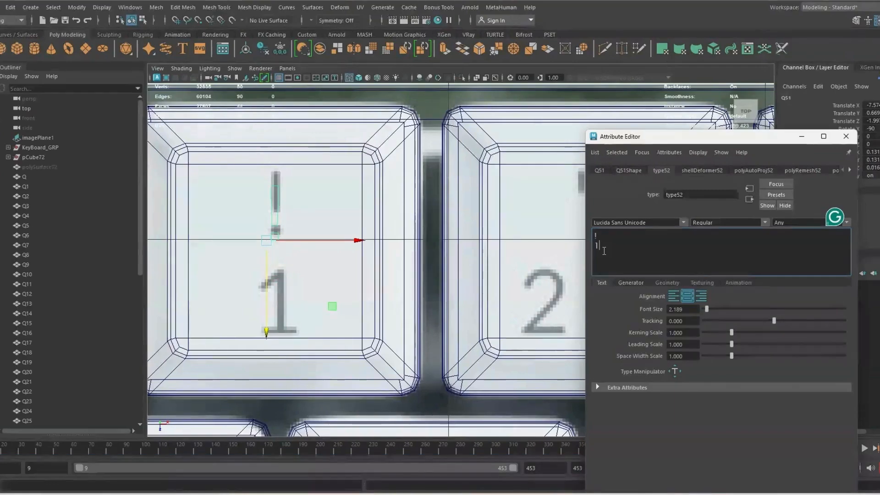
Step: Center the pivot of the 1 key's text and lower the text onto the keycap surface in the perspective view
middle_click_drag(363, 282, 346, 264, "alt")
key("space")
key("space")
key("f")
left_click_drag(426, 268, 342, 209, "alt")
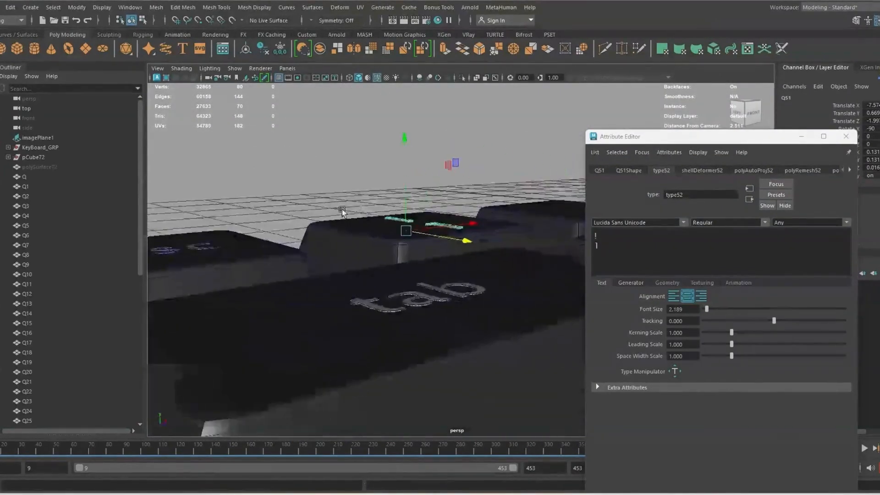
left_click(77, 7)
left_click(110, 79)
key("f")
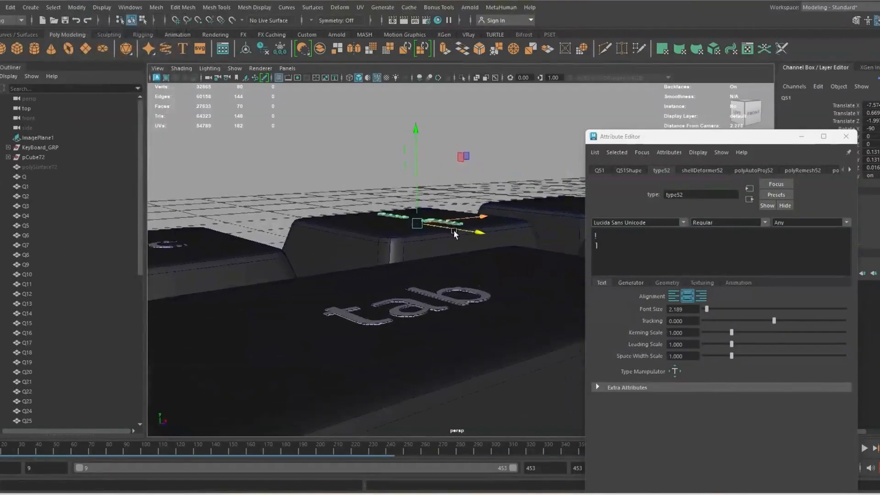
left_click_drag(427, 179, 383, 246)
Step: Try the Leelawadee UI font on the 1 key's text and inspect it from an angle
scroll(428, 175, "down", 8)
scroll(383, 247, "down", 3)
middle_click_drag(383, 246, 318, 239, "alt")
left_click(683, 222)
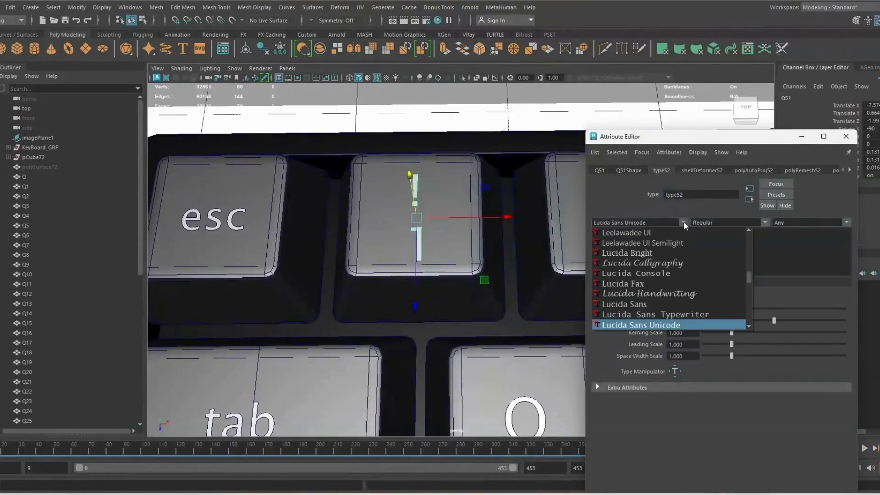
left_click(653, 233)
left_click_drag(362, 226, 395, 168, "alt")
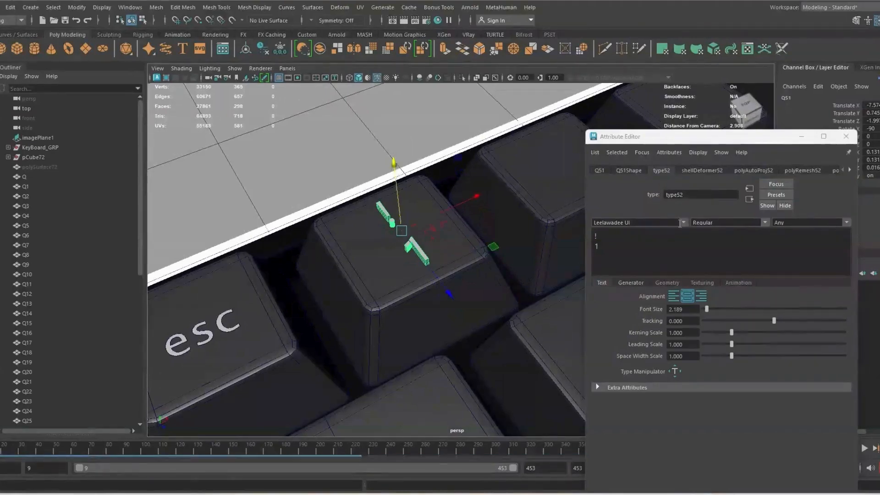
Step: Try the Lucida Bright font on the 1 key's text and compare it with the reference in the top view
key("Down")
key("Down")
left_click_drag(403, 270, 440, 254, "alt")
key("space")
key("space")
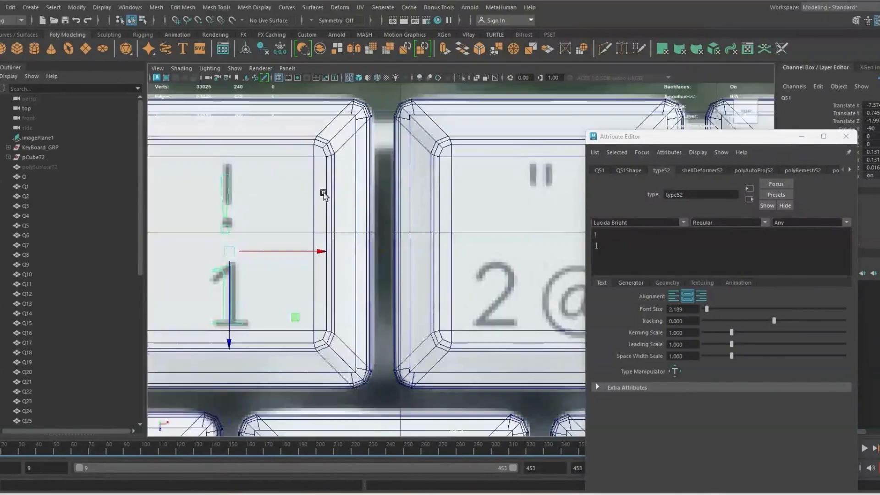
key("space")
key("space")
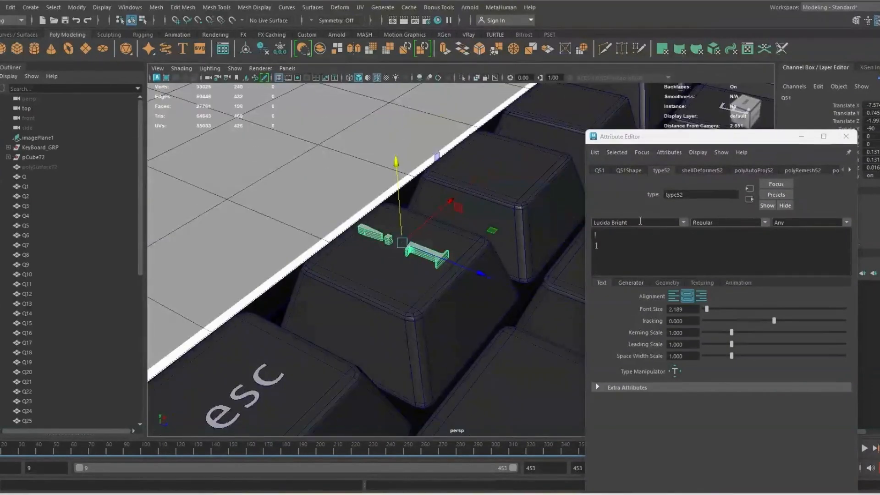
Step: Set the 1 key's text to the Lucida Console font and lower it onto the keycap surface
key("Down")
key("Down")
left_click_drag(440, 325, 503, 282, "alt")
scroll(503, 283, "up", 4)
left_click_drag(431, 133, 436, 168)
scroll(294, 156, "down", 4)
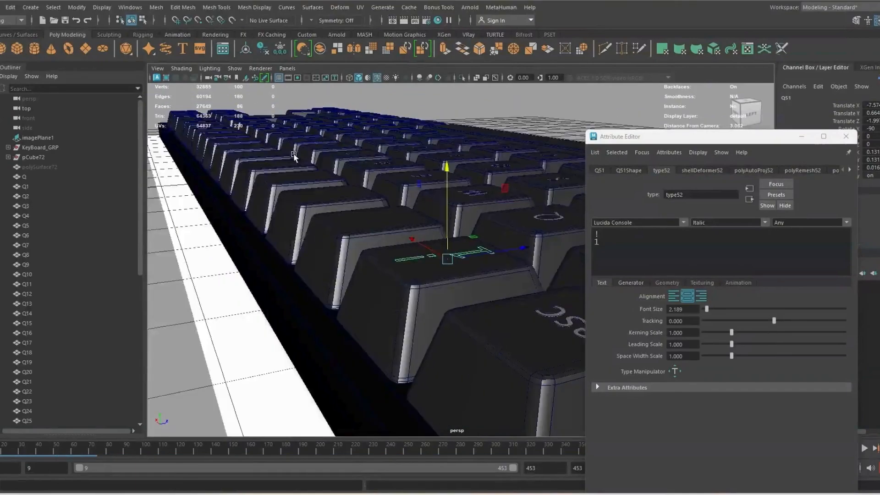
Step: Set the color of the keycaps' greyMat material to a slightly darker grey
left_click_drag(449, 252, 340, 306, "alt")
scroll(348, 302, "down", 5)
middle_click_drag(407, 285, 328, 203, "alt")
left_click_drag(328, 202, 355, 238, "alt")
middle_click_drag(456, 385, 482, 304, "alt")
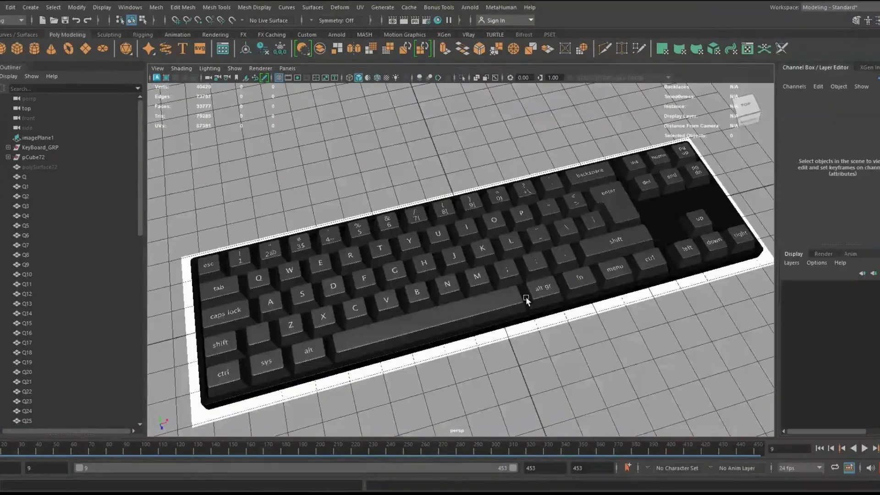
left_click_drag(526, 295, 437, 286, "alt")
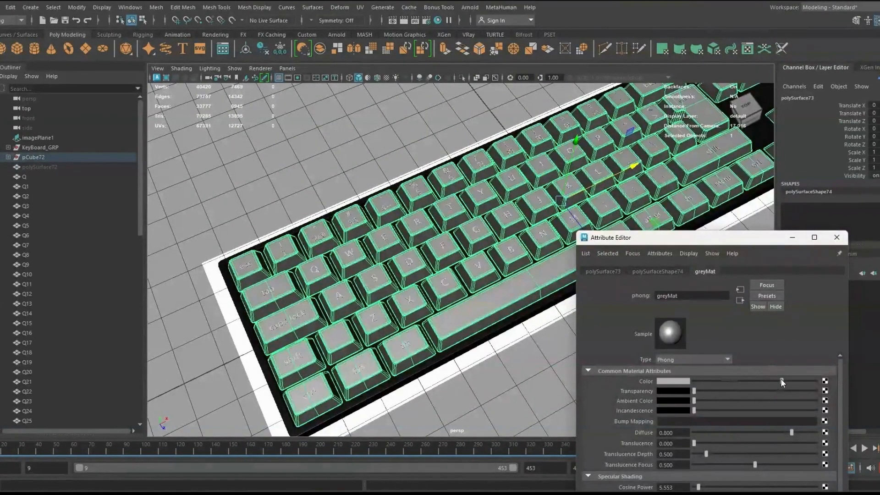
left_click_drag(782, 381, 768, 380)
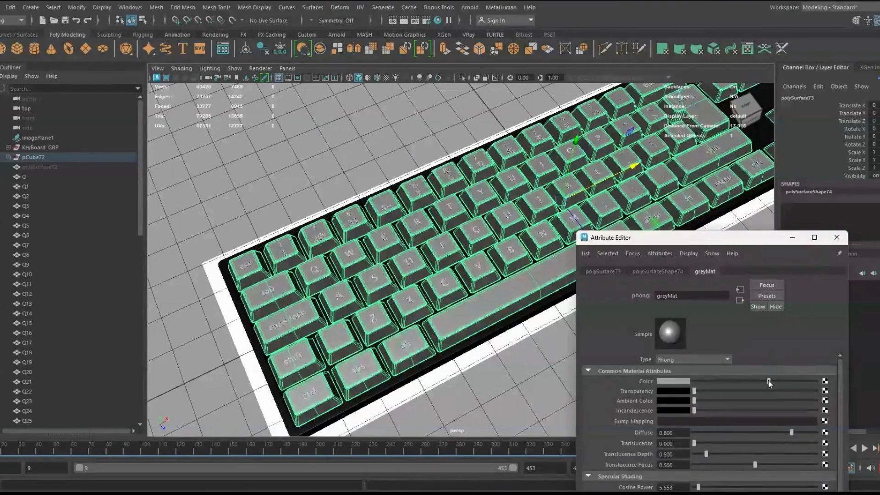
left_click(837, 237)
left_click(603, 370)
Step: Duplicate the Z text onto the blank key between shift and Z and change the copy to "<" above ">|"
left_click_drag(603, 369, 528, 318, "alt")
right_click_drag(528, 319, 499, 363, "alt")
left_click_drag(499, 363, 451, 320, "alt")
key("space")
key("space")
middle_click_drag(305, 206, 463, 262, "alt")
right_click_drag(472, 270, 549, 321, "alt")
middle_click_drag(485, 277, 404, 249, "alt")
right_click_drag(403, 250, 468, 285, "alt")
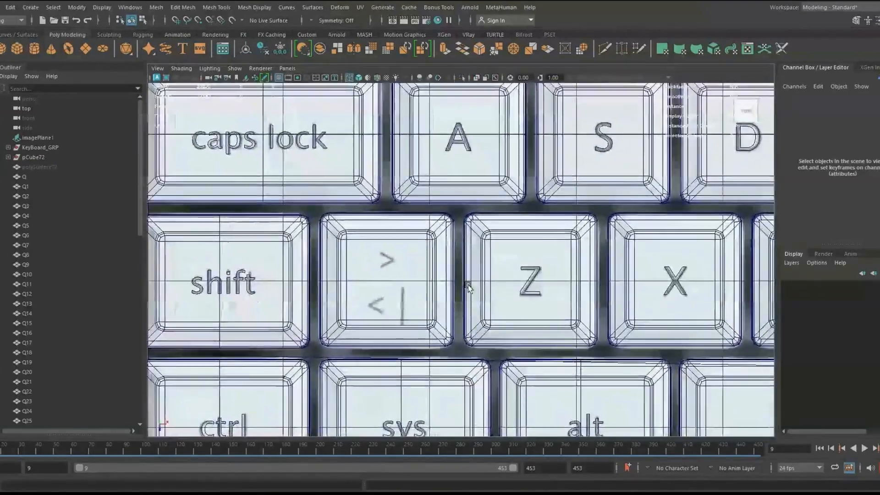
left_click(534, 270)
key("ctrl+d")
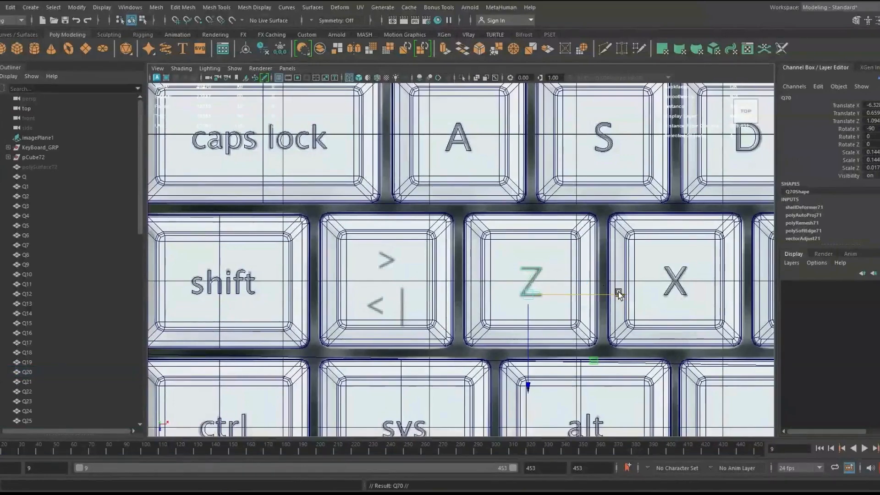
left_click_drag(543, 285, 467, 288)
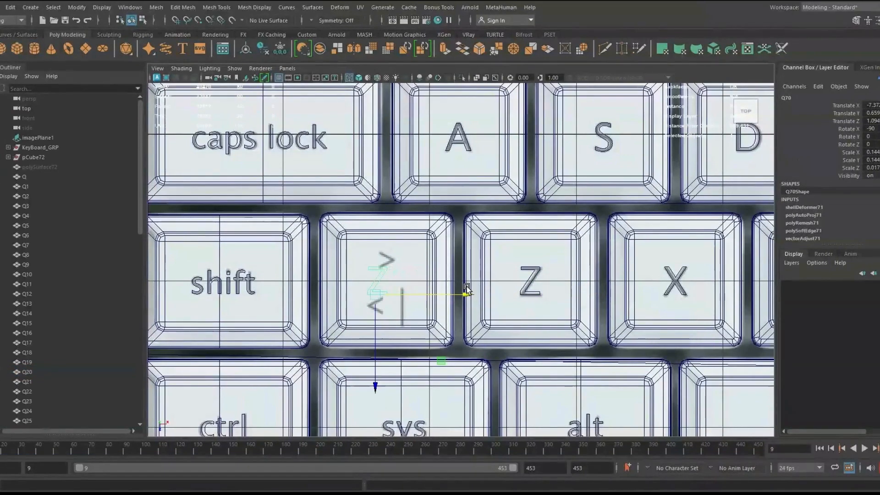
key("ctrl+a")
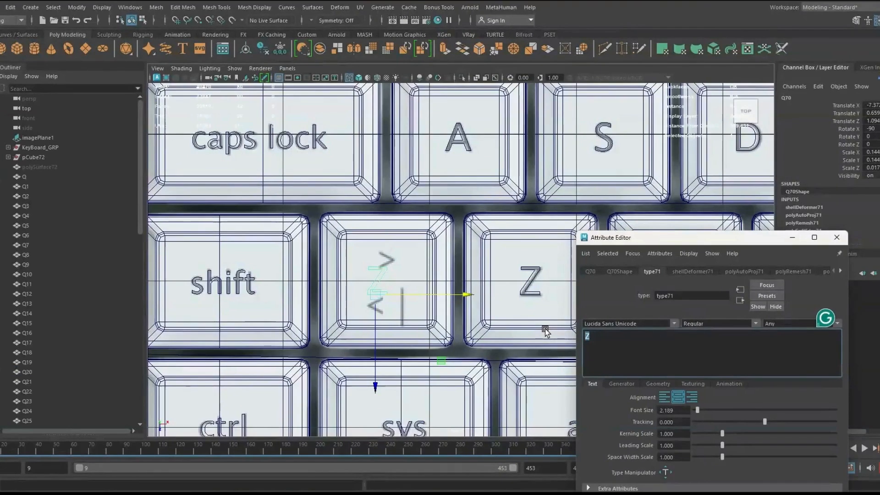
type("<")
Step: Align the copied text with the reference lettering on the key beside shift and scale it down to about 0.127
left_click_drag(377, 385, 381, 361)
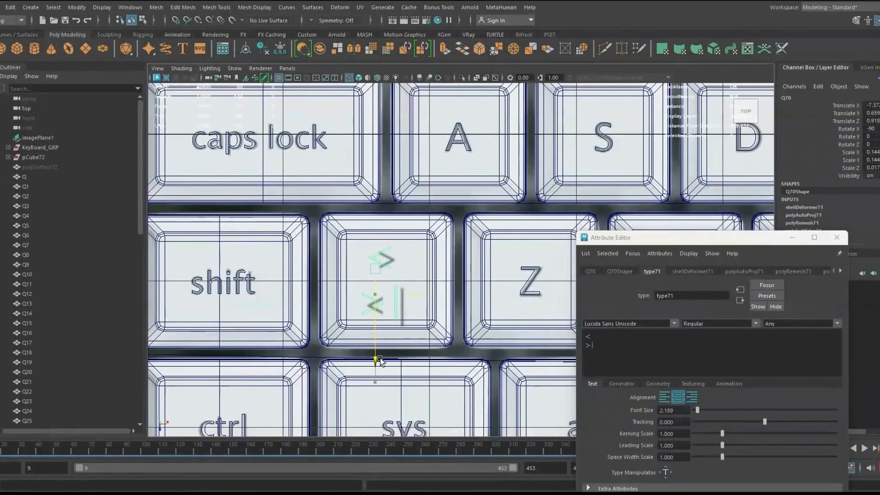
left_click_drag(461, 274, 466, 274)
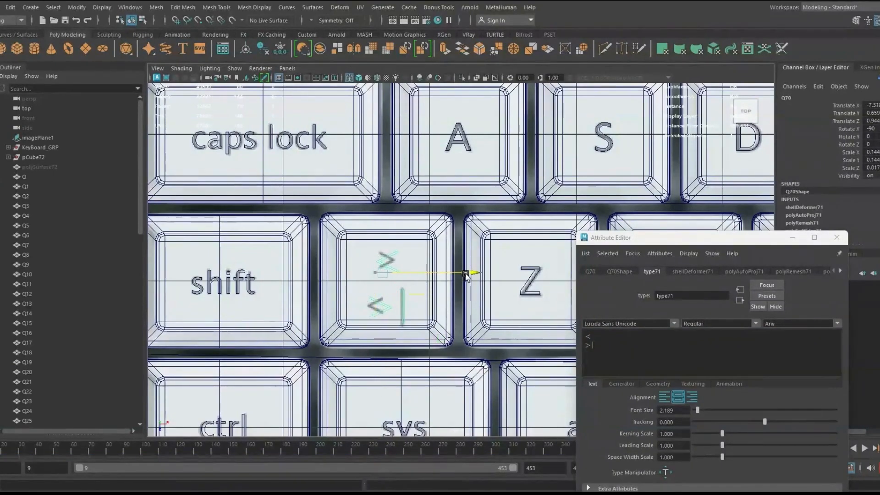
key("r")
left_click_drag(383, 272, 373, 268)
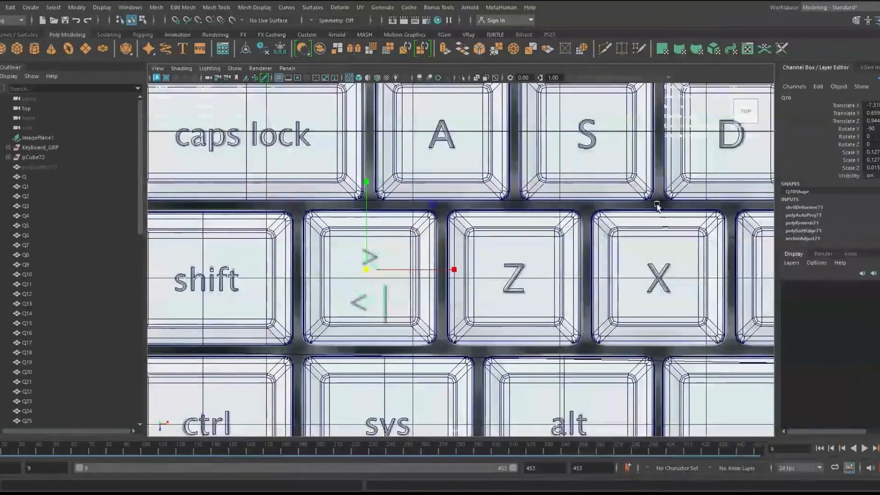
Step: Adjust the height of the "<" and ">|" text so it sits on the surface of the keycap beside shift
key("space")
key("space")
key("w")
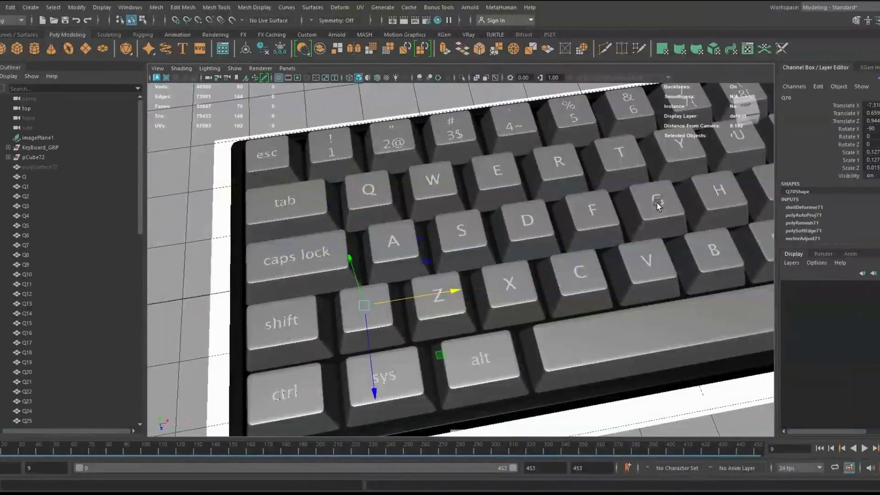
key("f")
left_click_drag(406, 154, 411, 172)
right_click_drag(410, 172, 253, 202, "alt")
left_click_drag(253, 202, 577, 306, "alt")
left_click(255, 322)
Step: Examine the whole keyboard and its key legends from several angles in the perspective view
middle_click_drag(528, 303, 488, 274, "alt")
left_click_drag(505, 298, 582, 312, "alt")
middle_click_drag(293, 310, 577, 279, "alt")
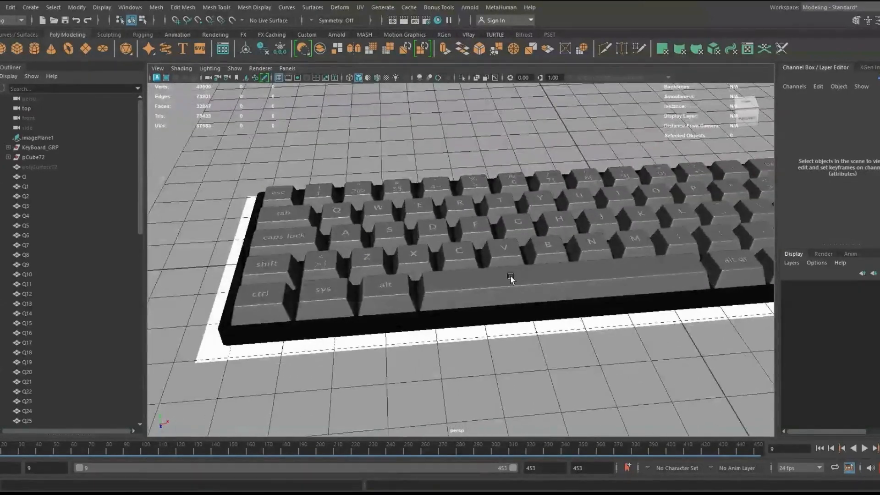
middle_click_drag(517, 277, 498, 263, "alt")
left_click_drag(494, 253, 524, 259, "alt")
scroll(524, 260, "down", 2)
middle_click_drag(471, 249, 449, 256, "alt")
scroll(455, 249, "down", 2)
Step: Hide the reference image plane and group all the key text objects from Q to Q70 under the name "Buttons"
left_click(53, 137)
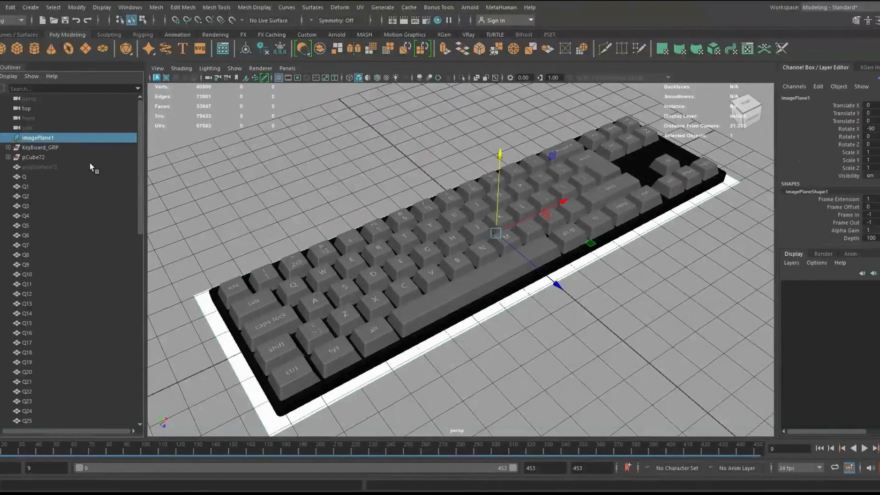
key("ctrl+h")
left_click(29, 175)
scroll(37, 404, "down", 10)
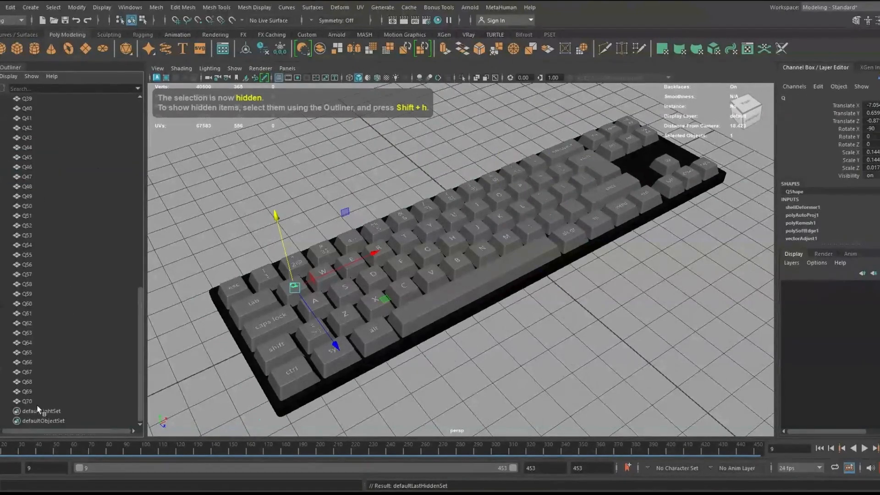
left_click(37, 404, "shift")
key("ctrl+g")
double_click(28, 177)
type("Buttons")
key("Return")
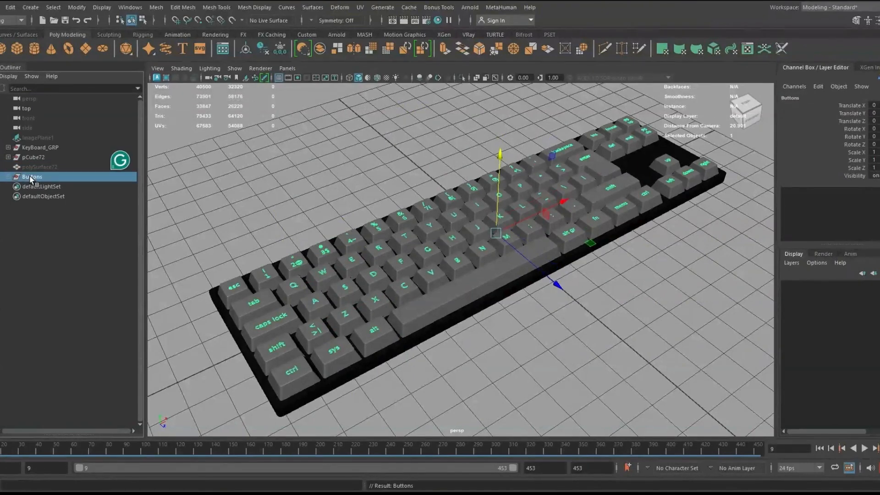
left_click(350, 180)
left_click_drag(350, 186, 314, 265, "alt")
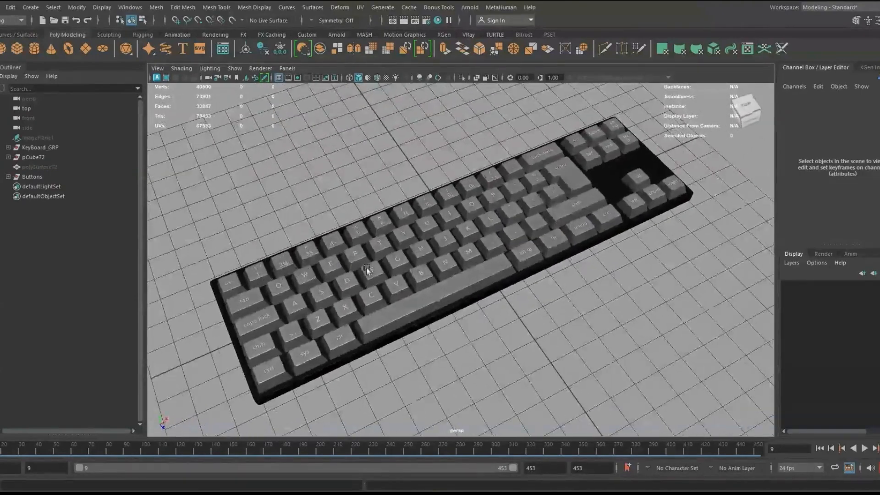